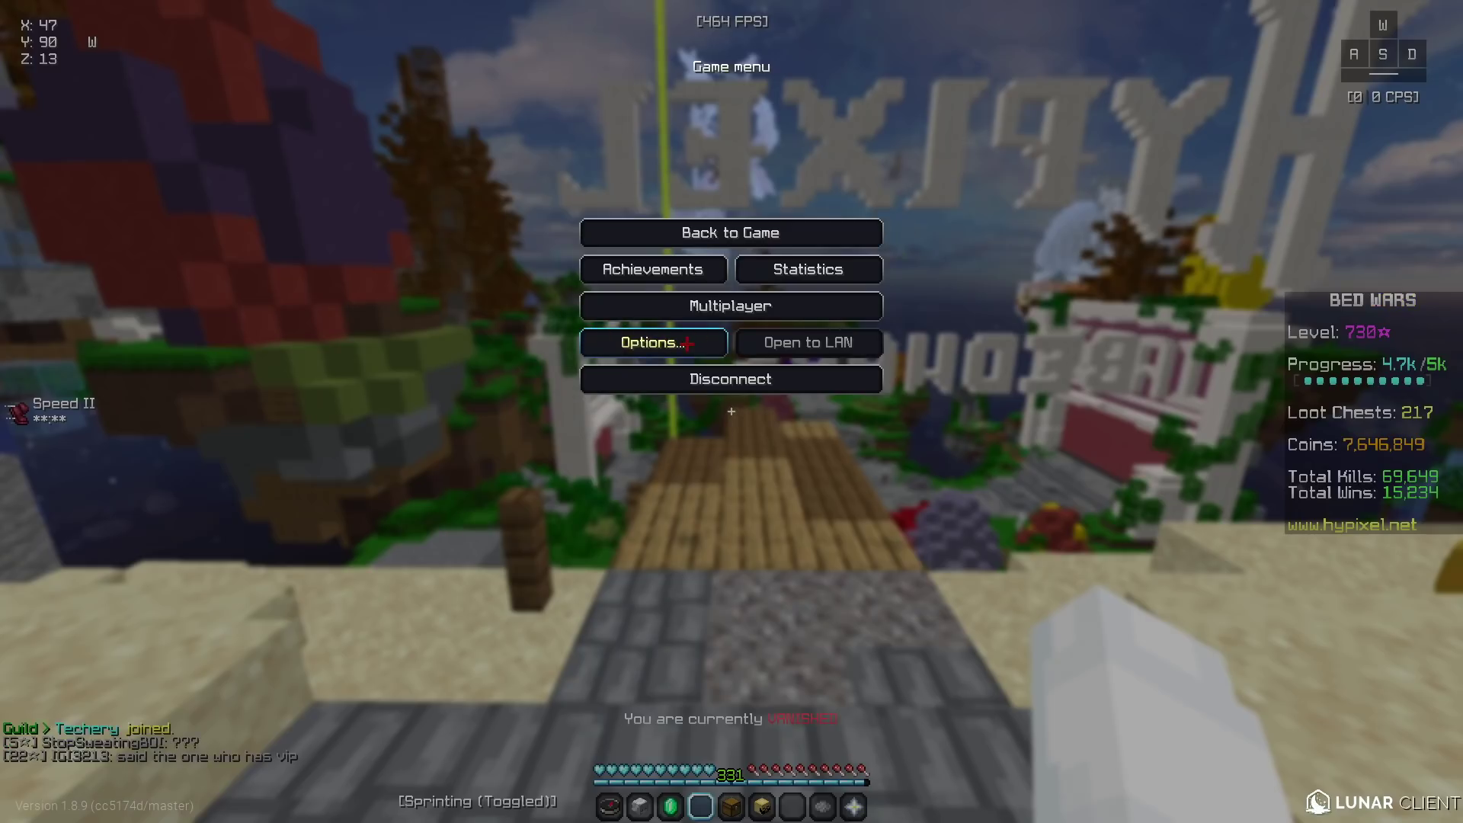
Review the Music & Sound options, including master volume and music, and return to the main options.
left_click(687, 343)
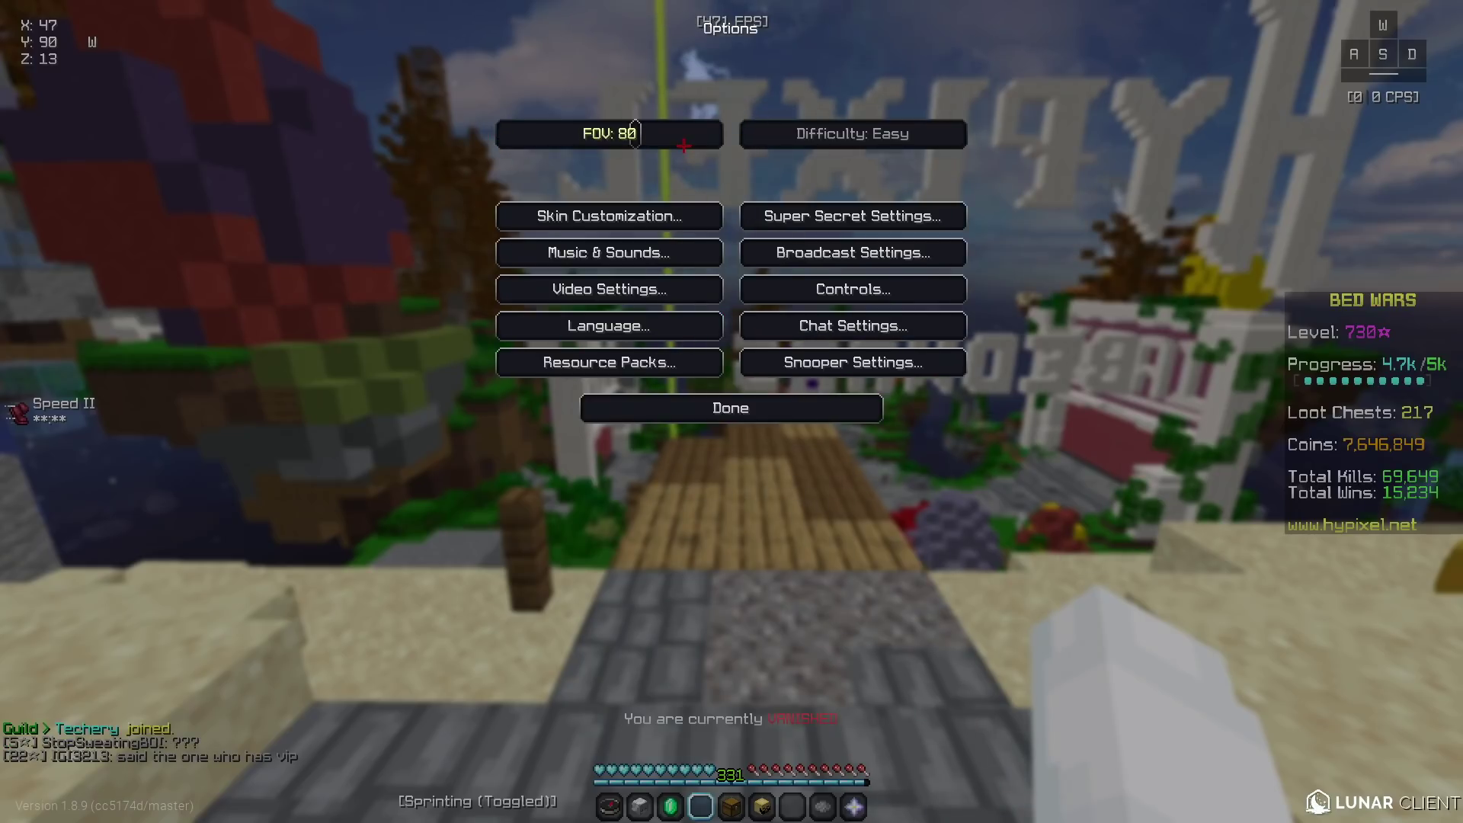
left_click(622, 243)
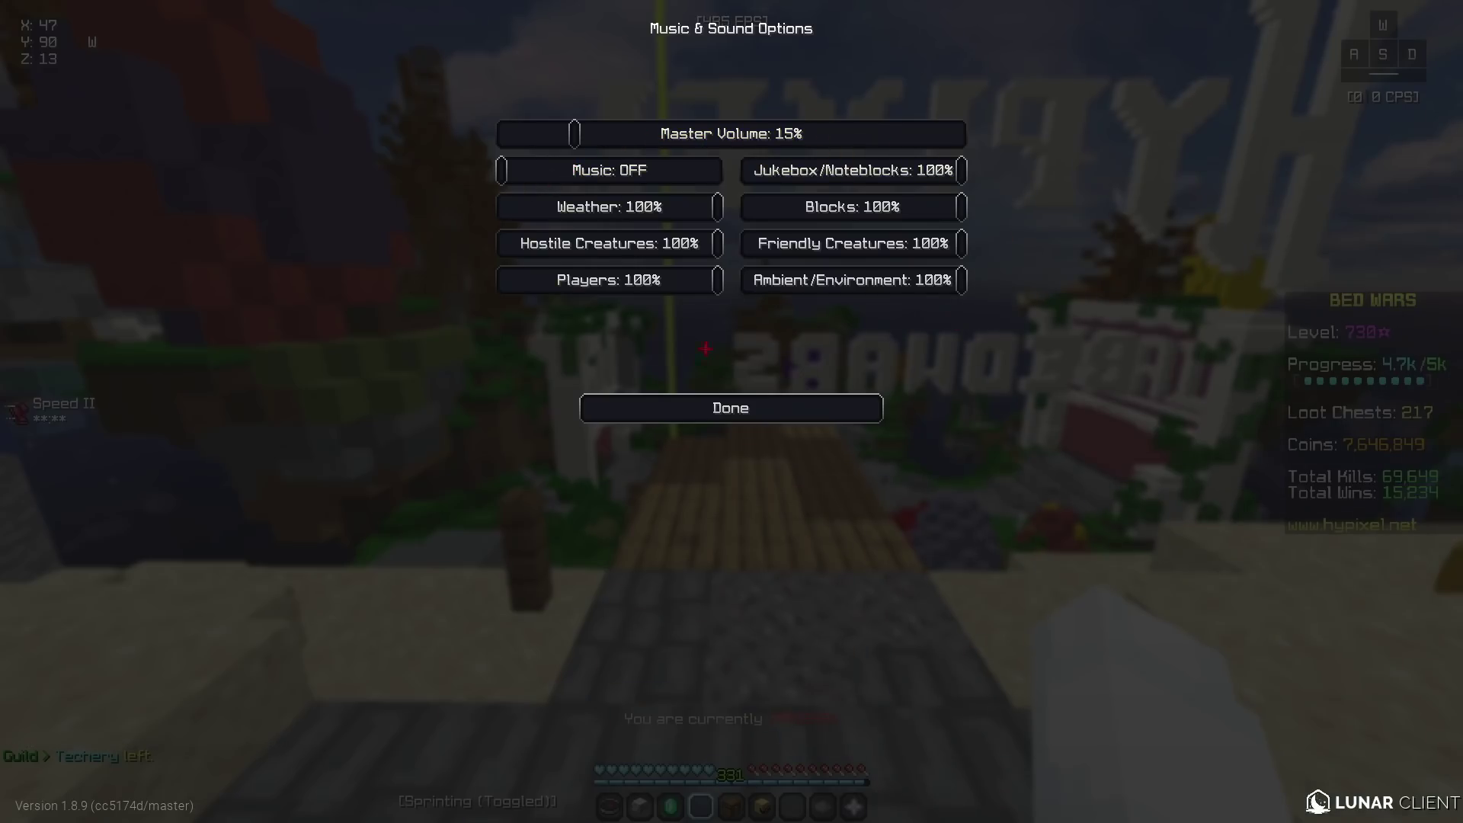
left_click(746, 397)
Review the available shader packs in the video settings without changing the selection.
left_click(617, 282)
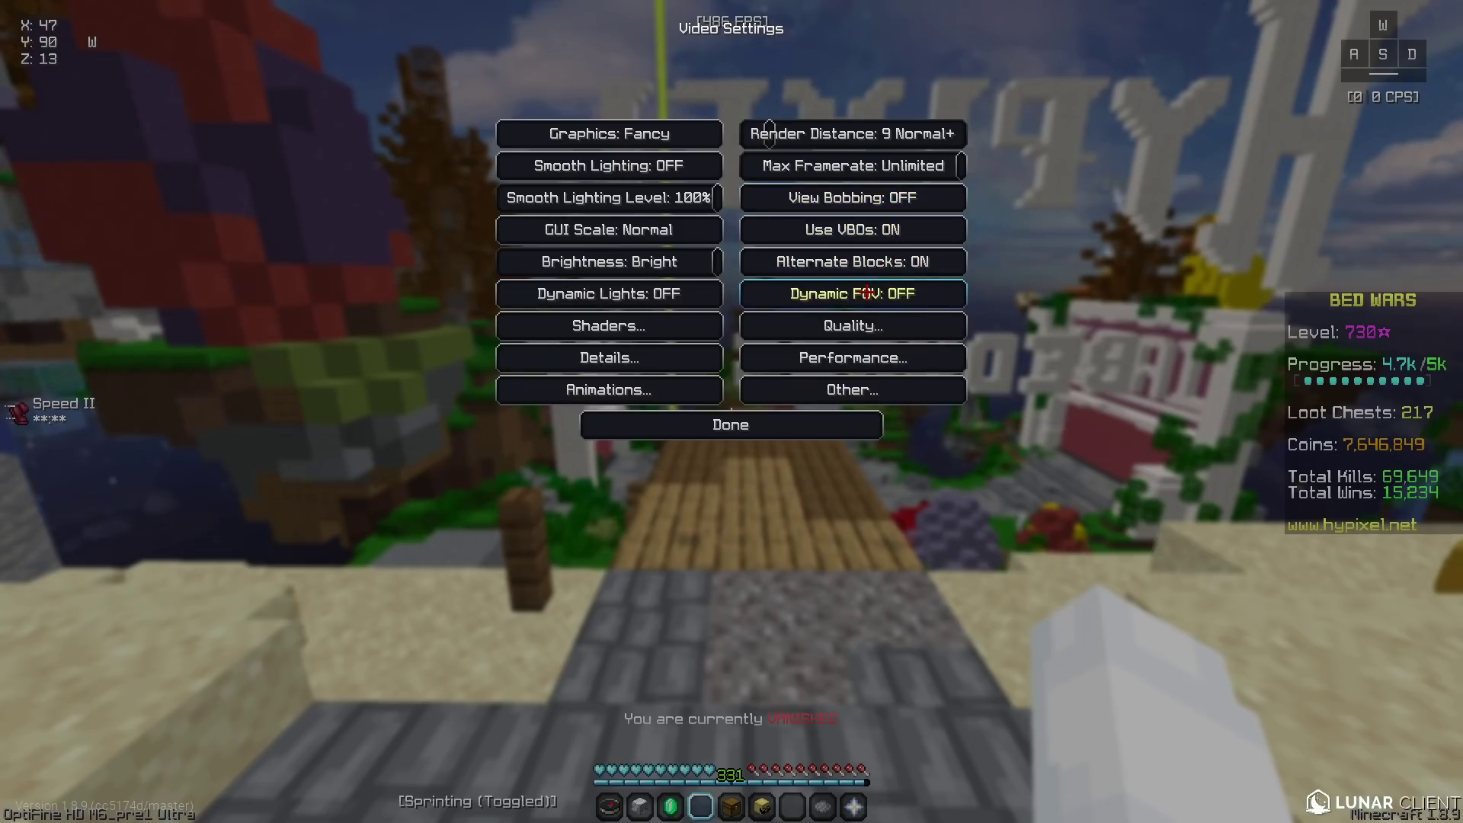
left_click(641, 317)
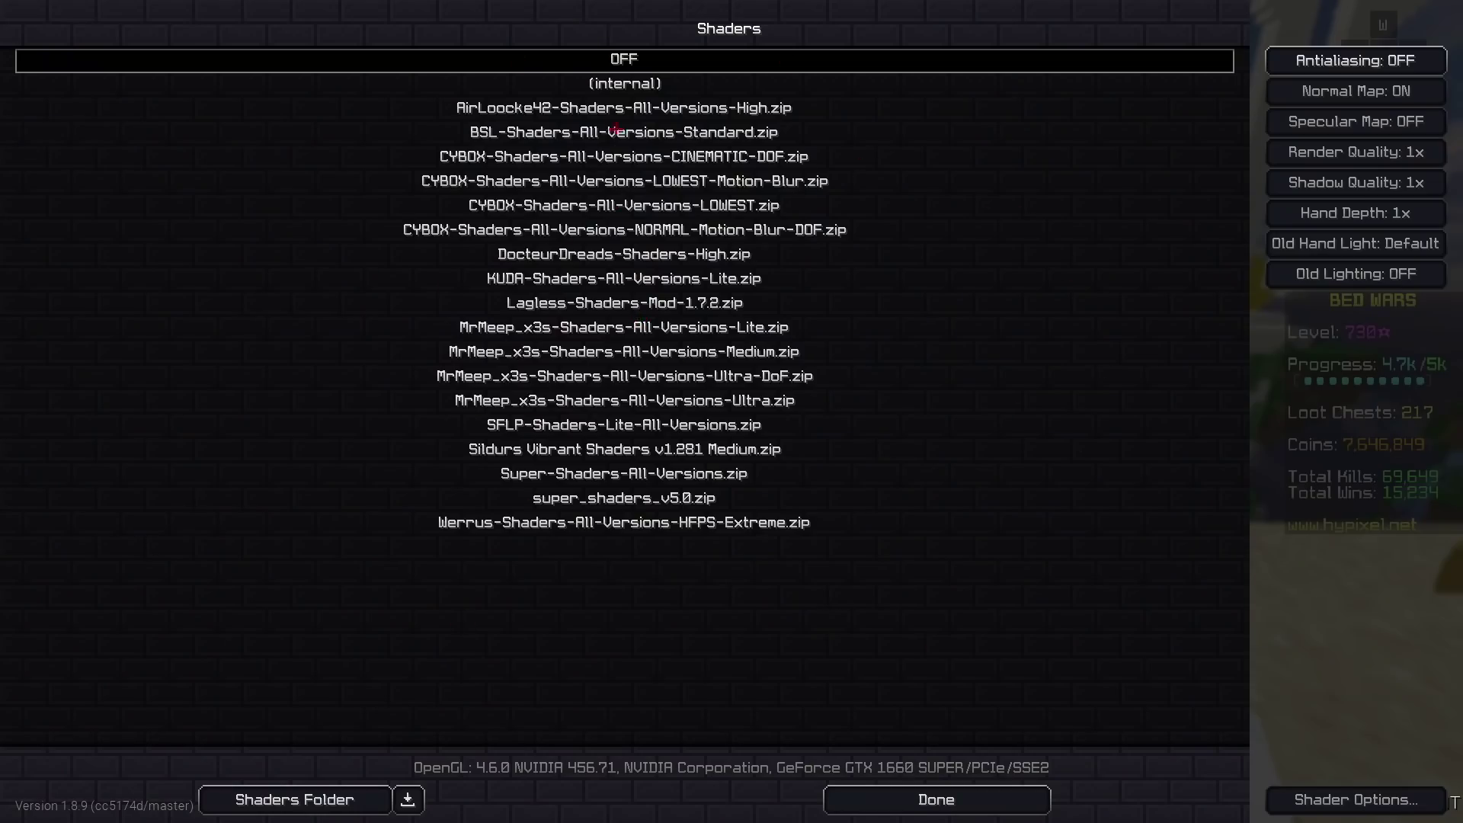
left_click(981, 813)
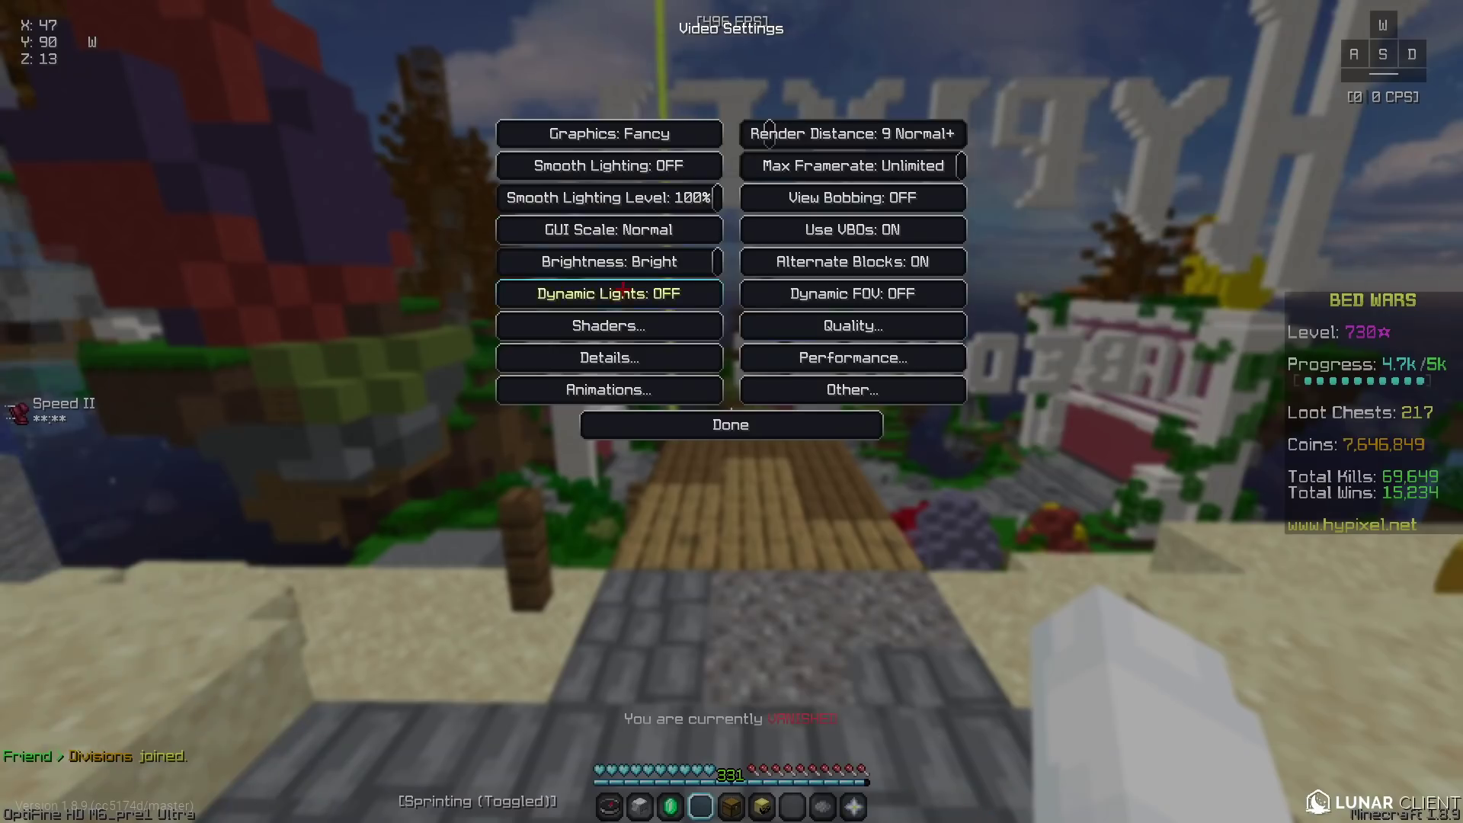
Turn Sky on in the video detail settings and fly off the island to check the sky's appearance.
left_click(602, 358)
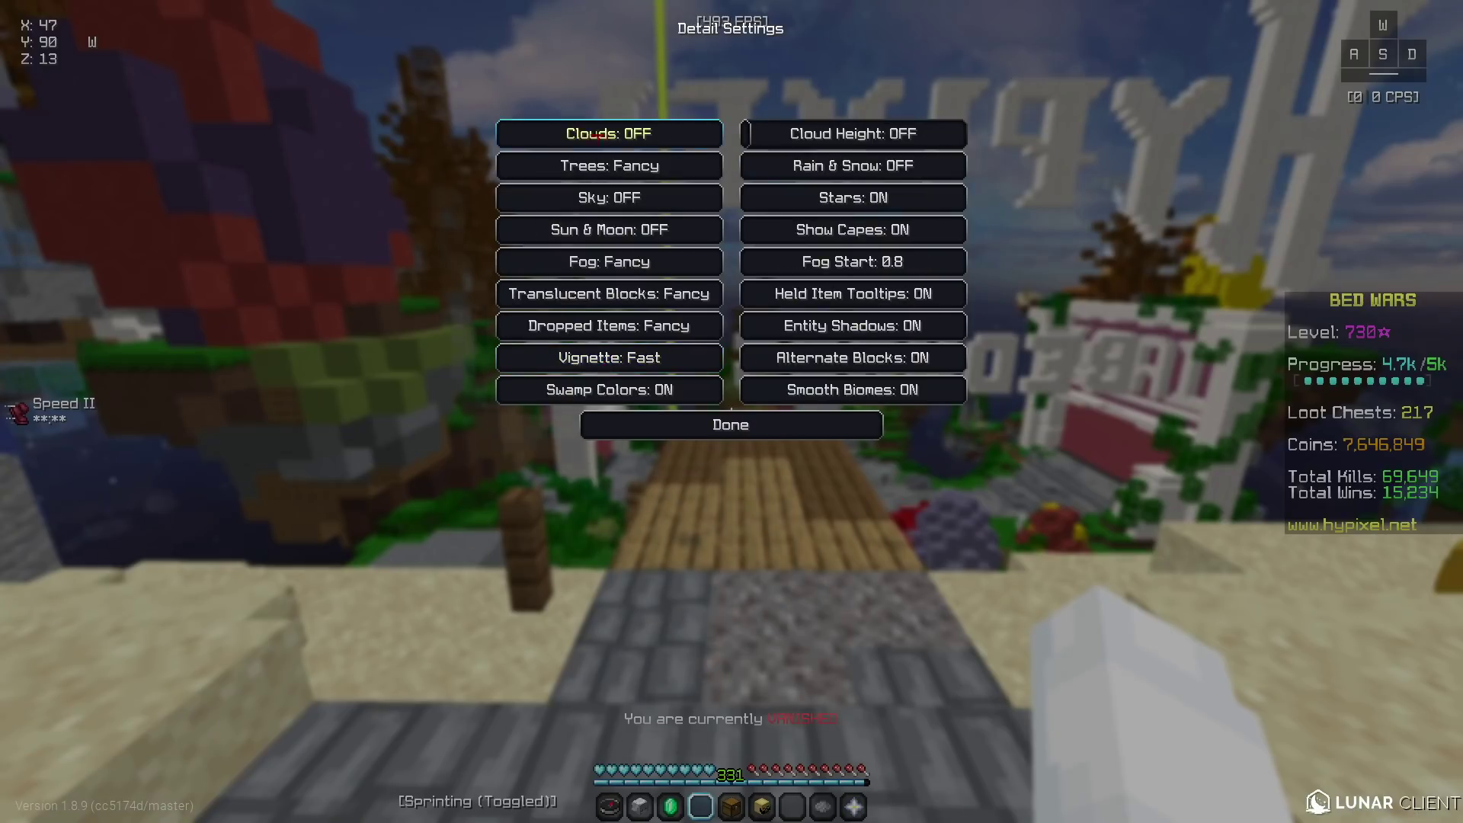
left_click(663, 188)
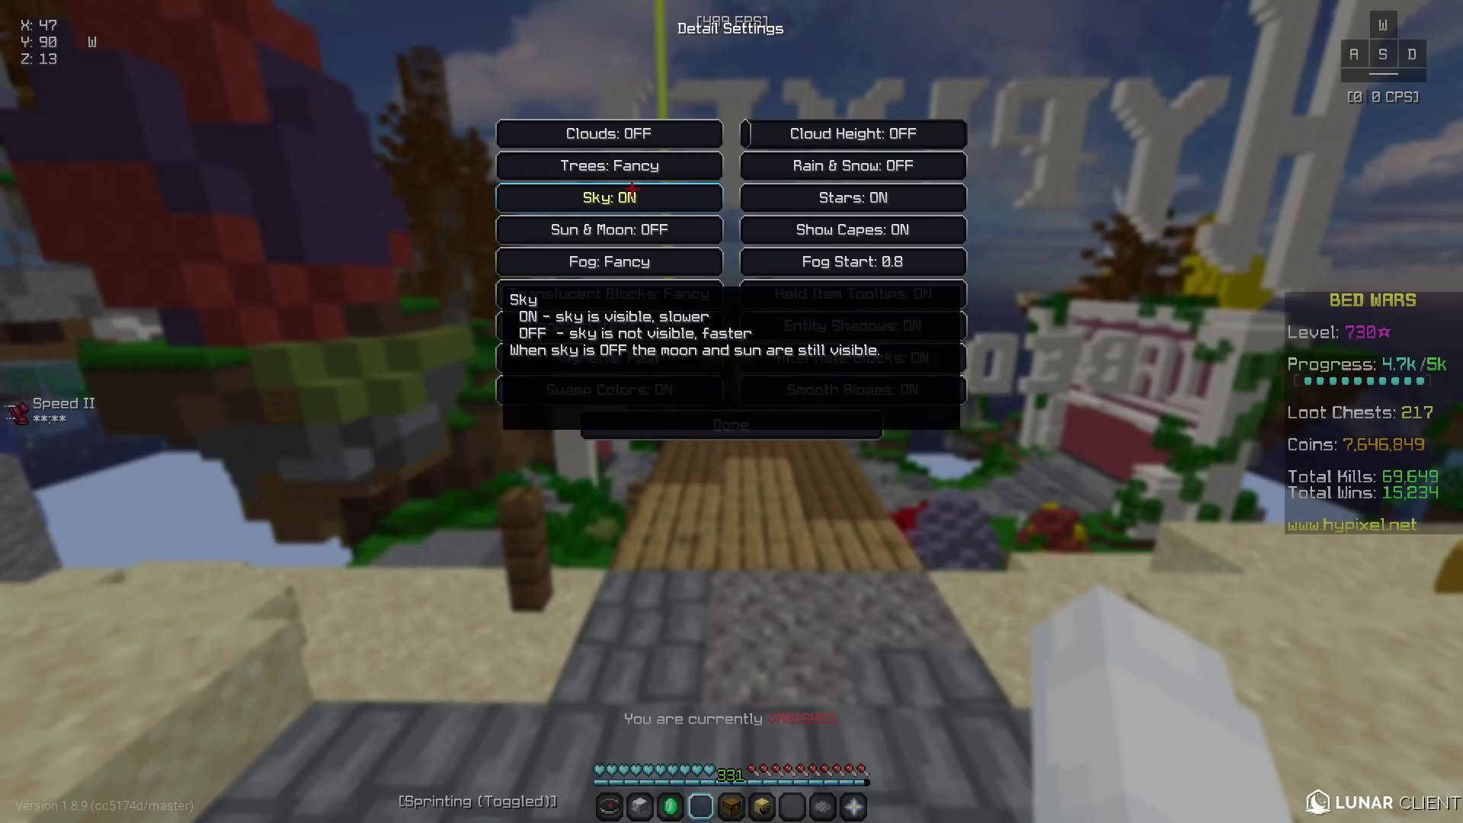
key("Escape")
key("w")
key("shift")
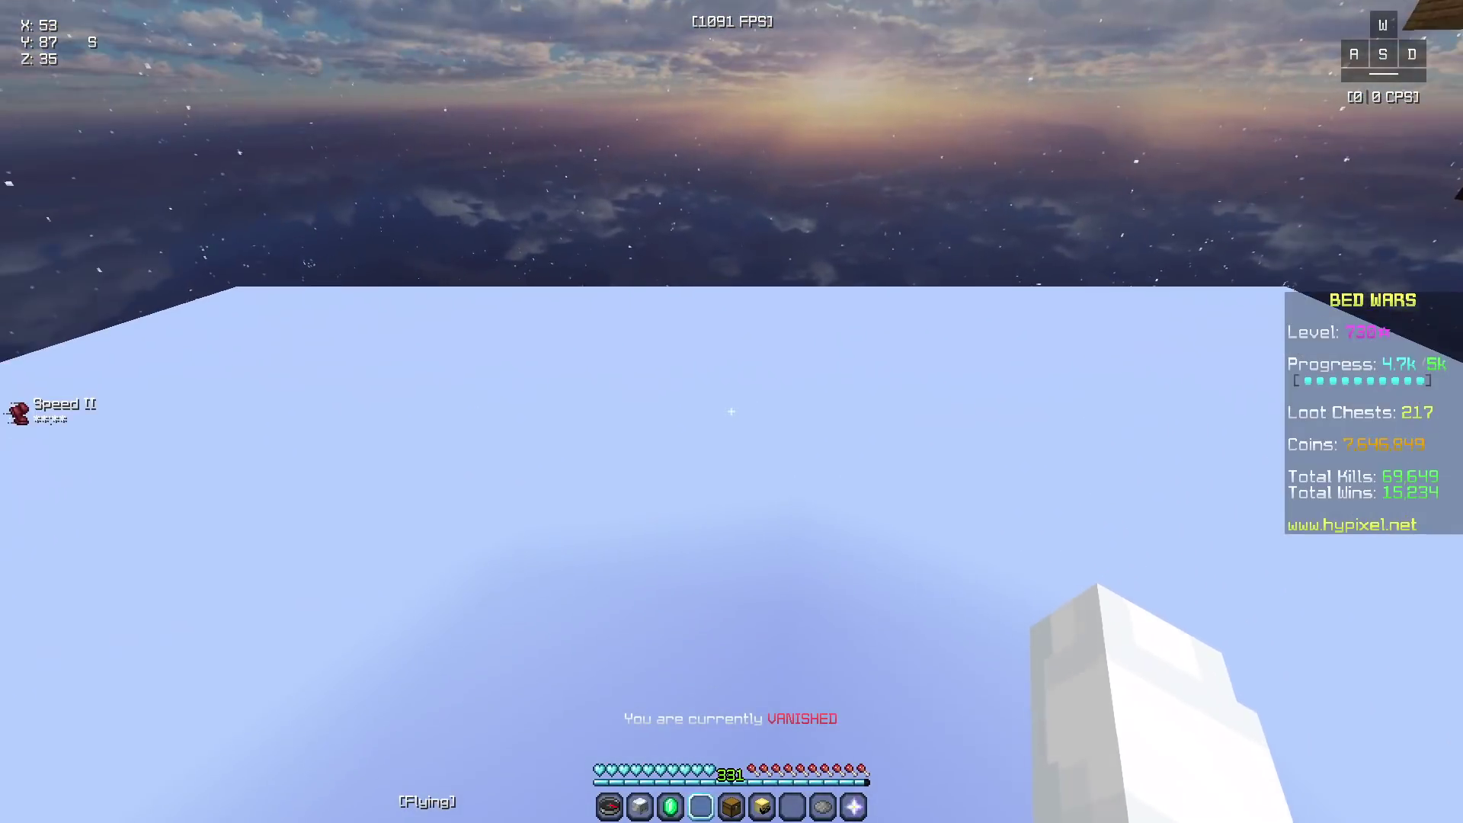
Turn Sky back off in the video detail settings and check the sky in the game.
key("Escape")
left_click(653, 343)
left_click(610, 253)
left_click(602, 454)
left_click(641, 198)
key("Escape")
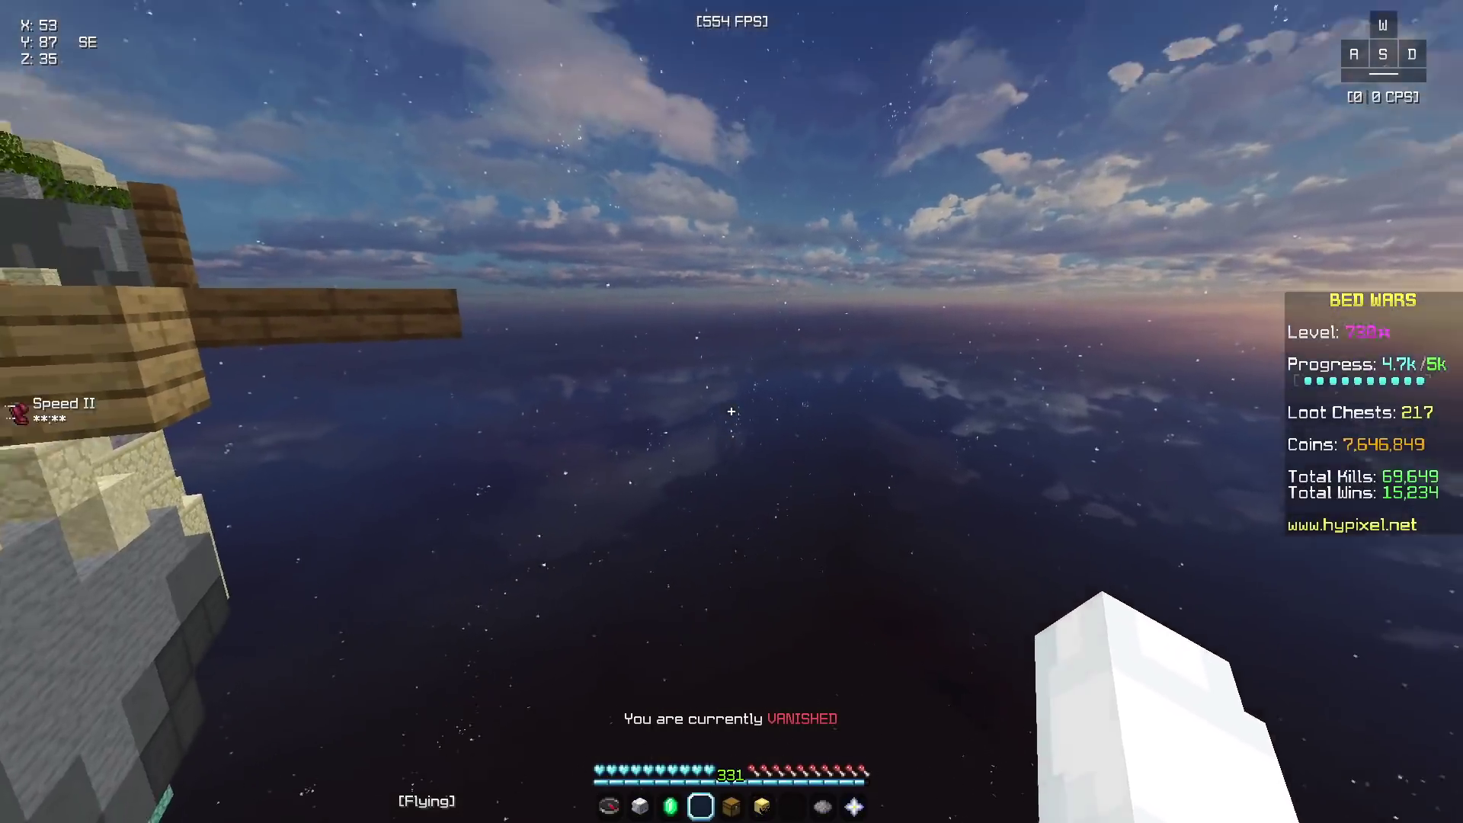
key("w")
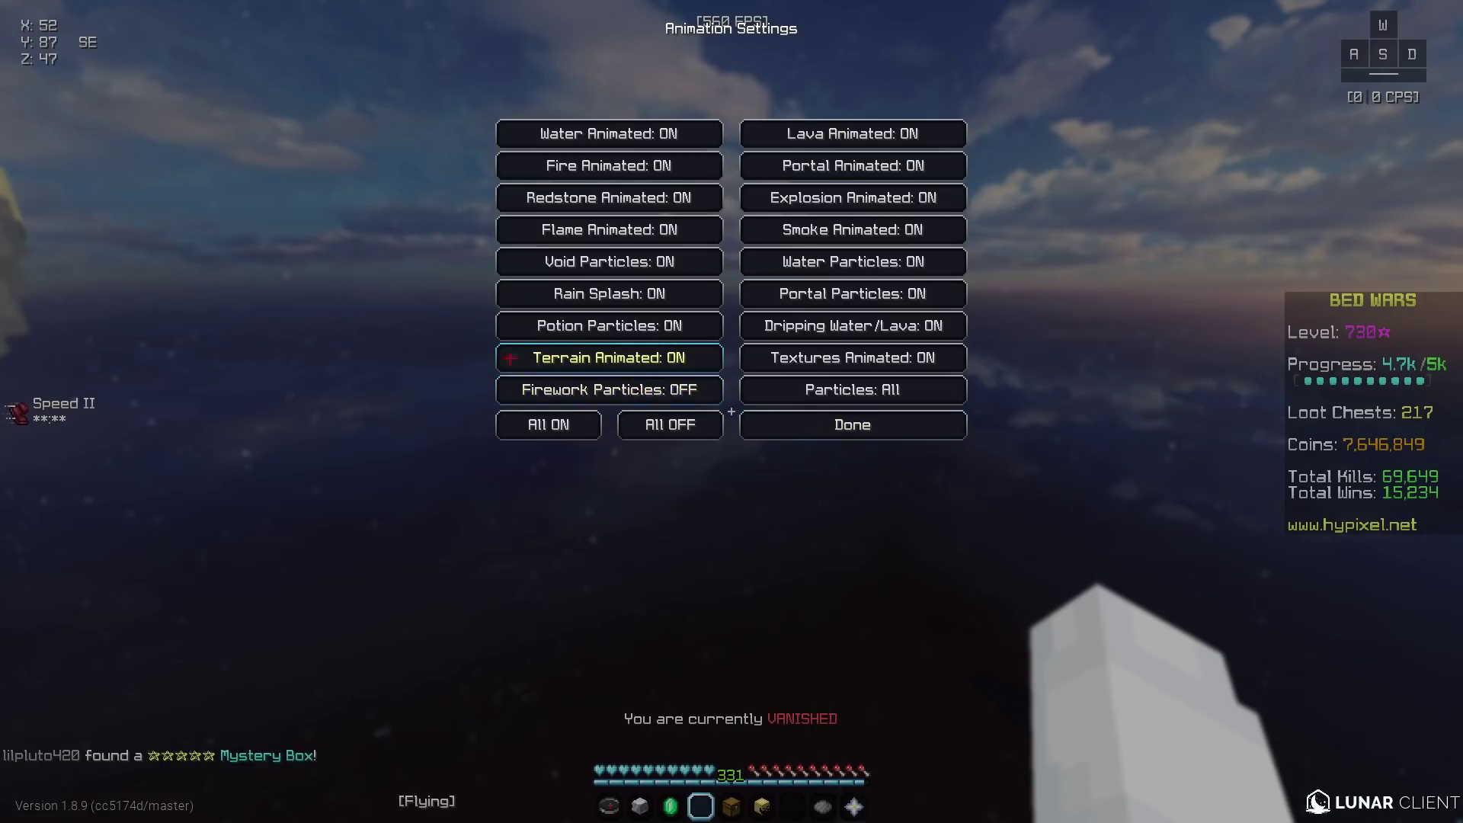
Review the Animation, Quality, Performance and Other video settings, and return to the main options.
left_click(829, 432)
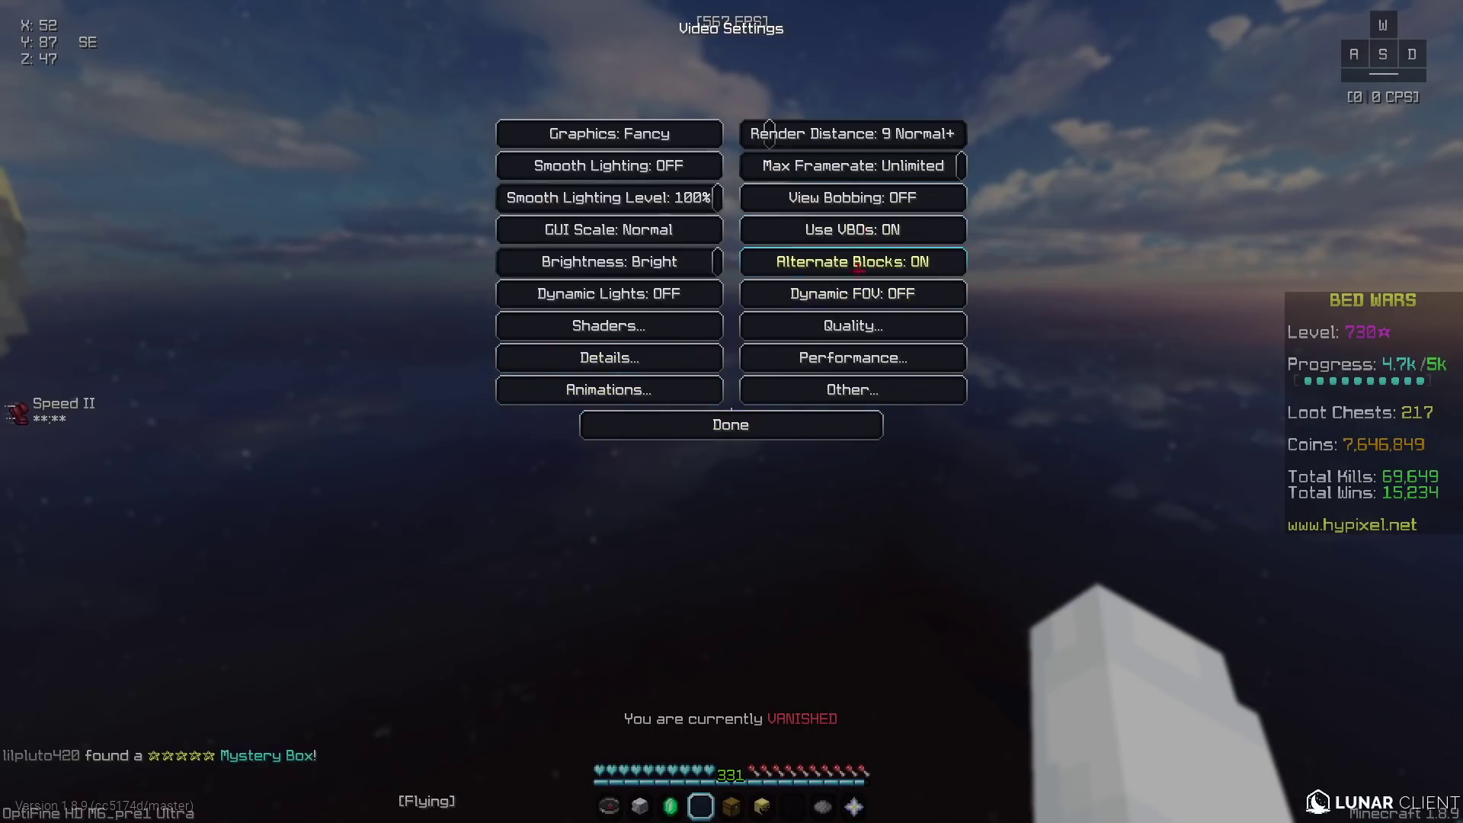
left_click(847, 322)
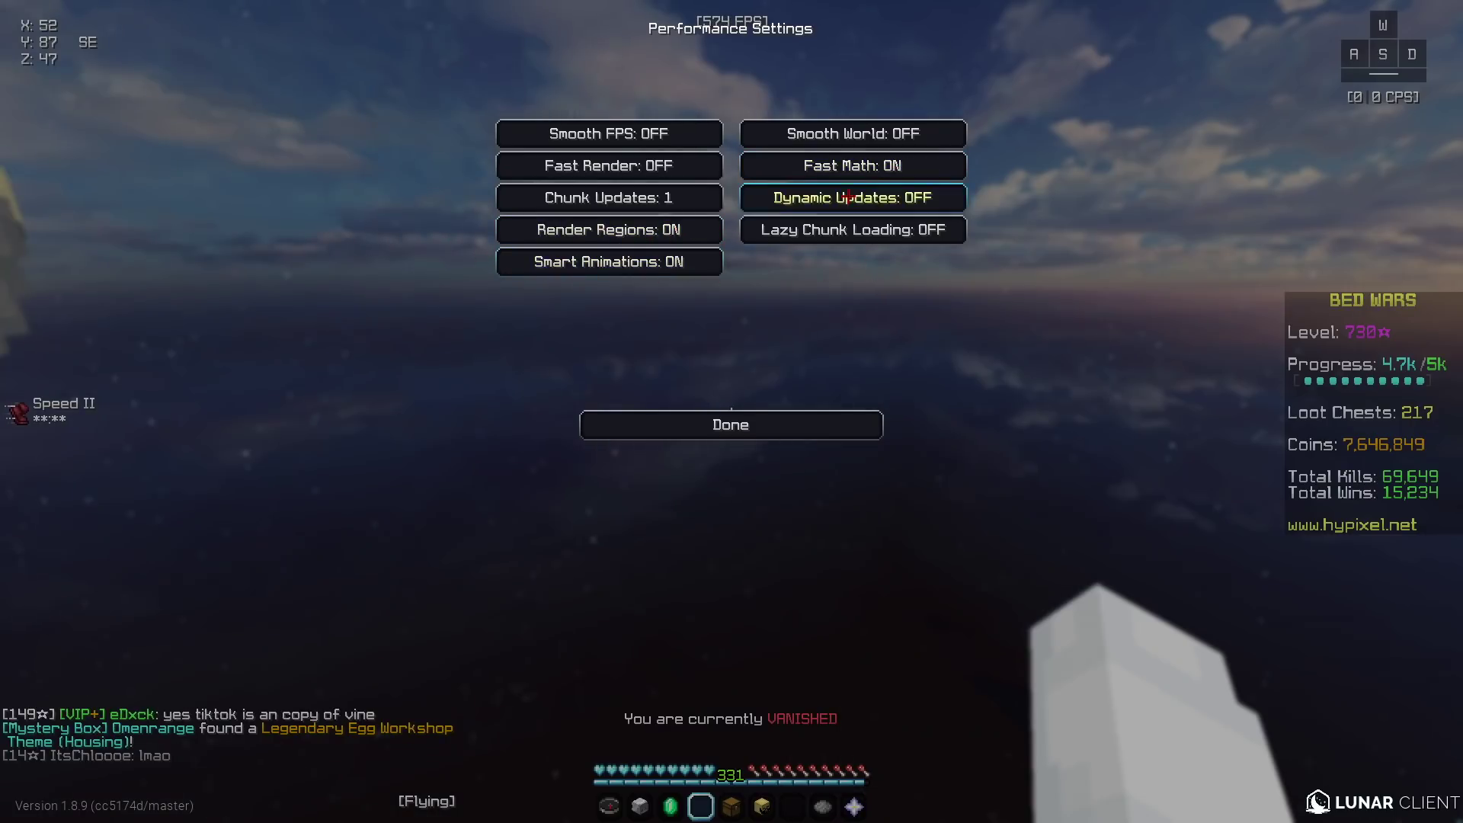
left_click(803, 416)
left_click(854, 386)
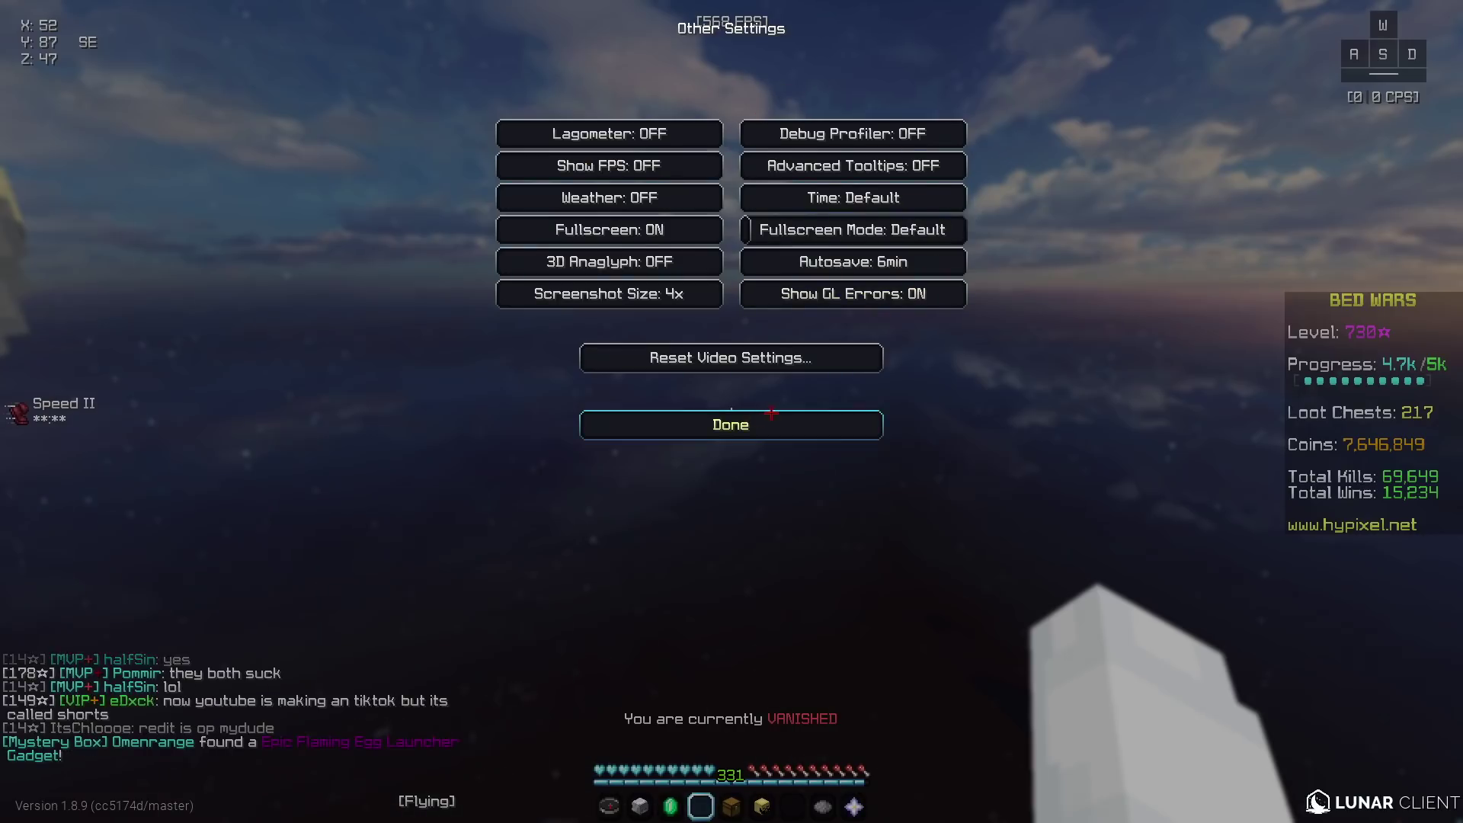
key("Escape")
left_click(794, 432)
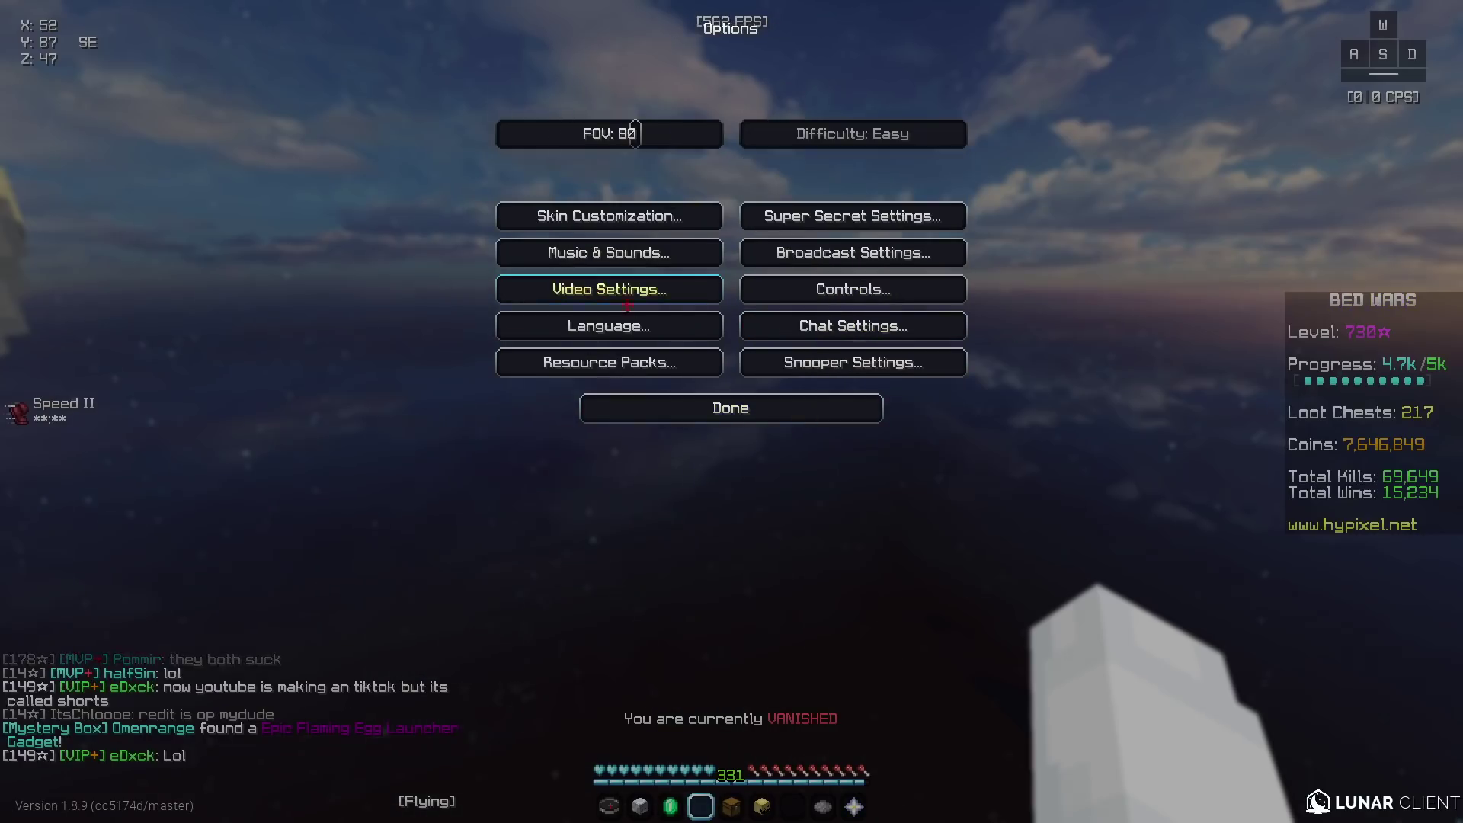
Review the mouse sensitivity and the key bindings from Gameplay through Multiplayer in the controls.
left_click(876, 293)
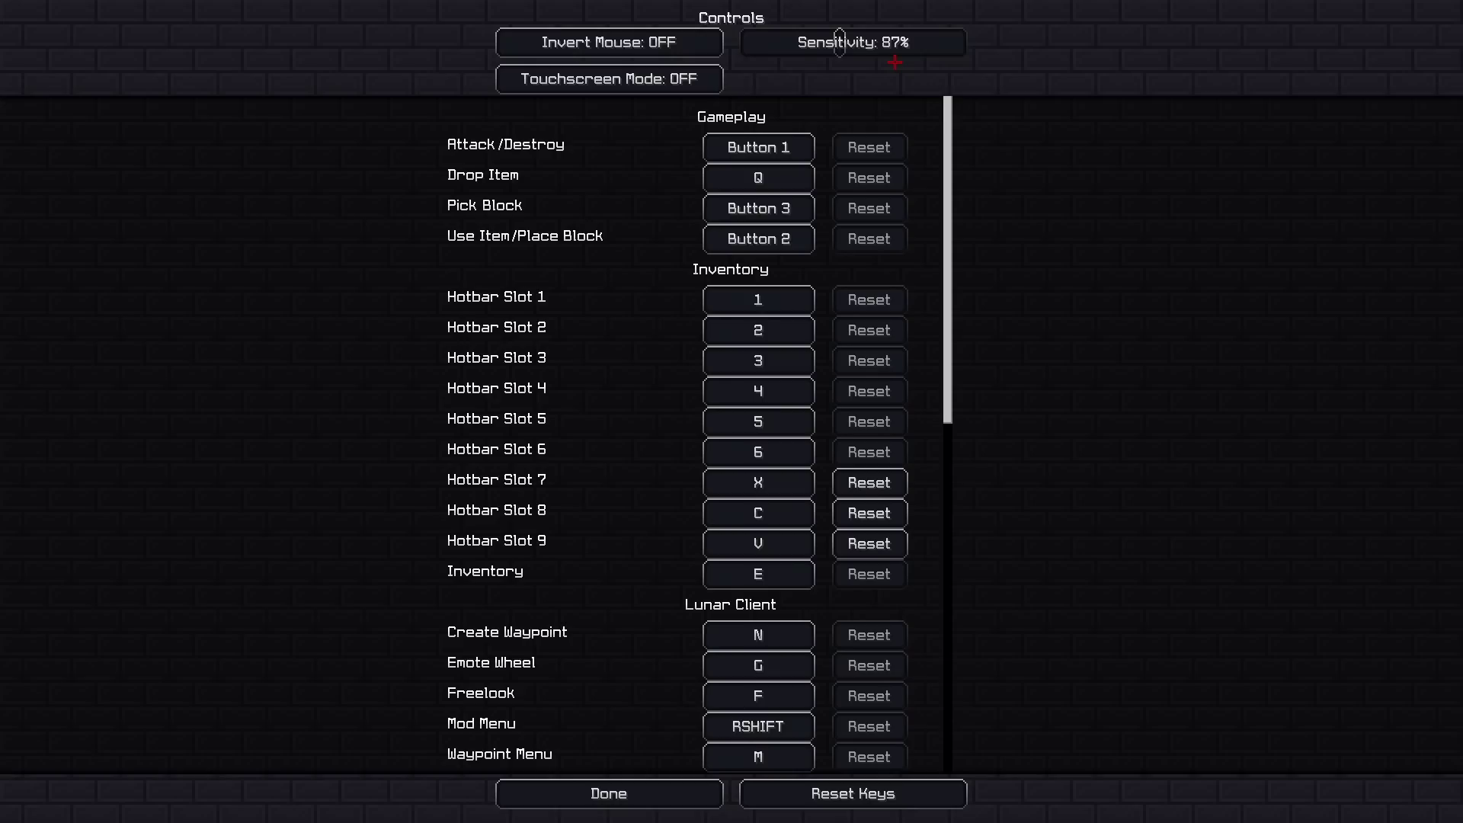
scroll(516, 236, "down", 8)
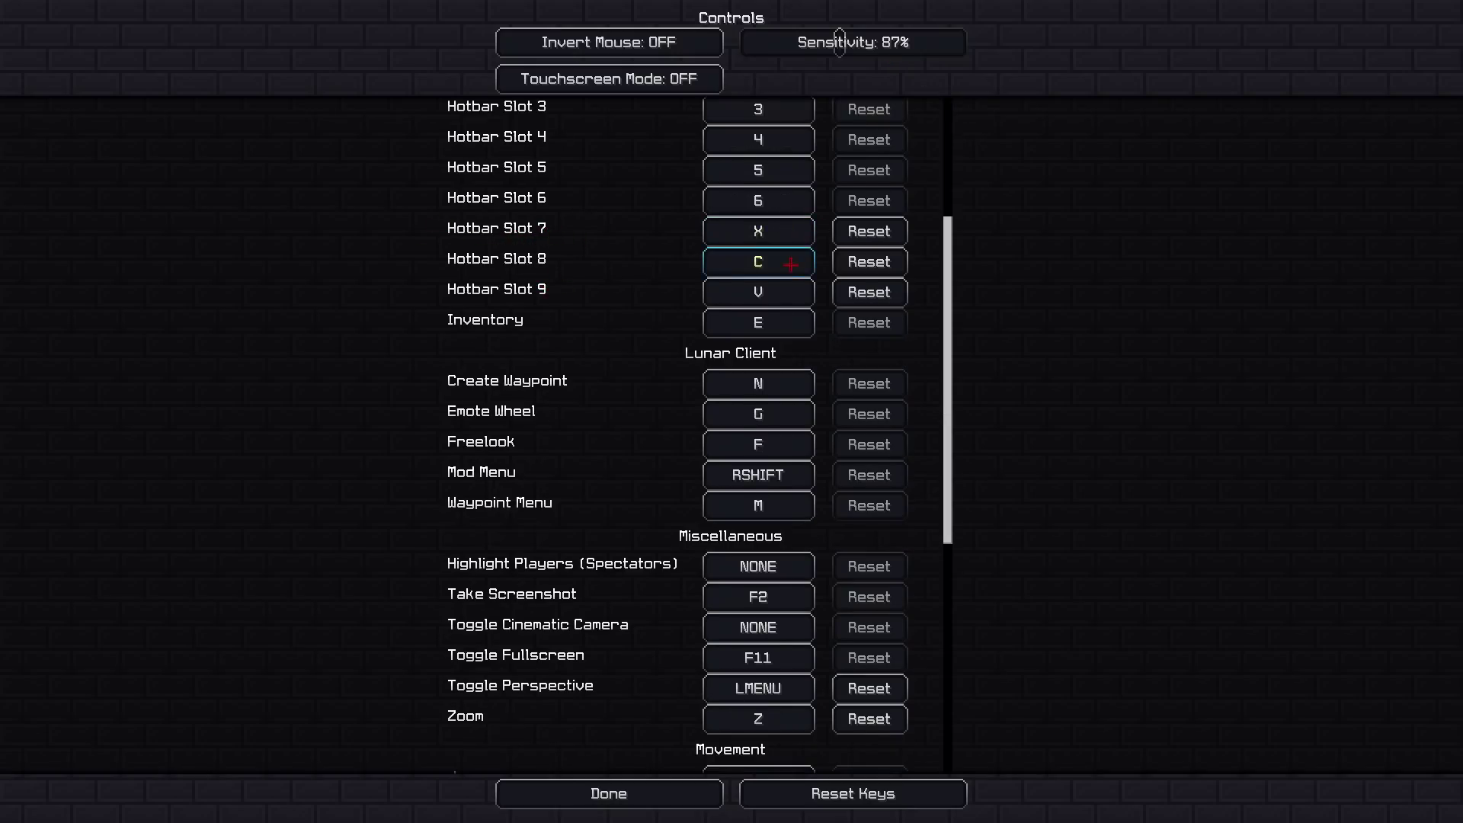
scroll(483, 227, "down", 1)
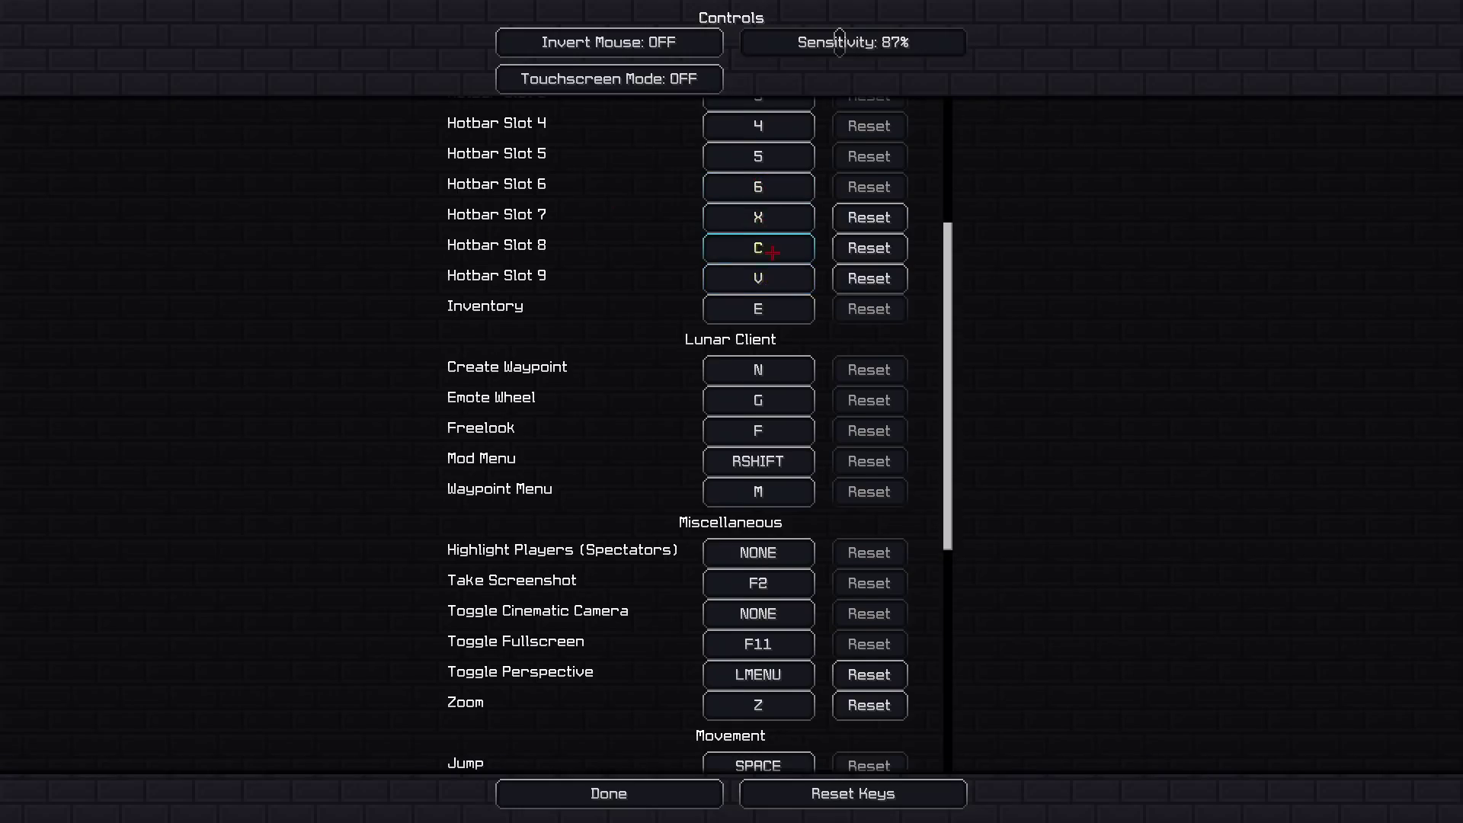
scroll(529, 328, "down", 5)
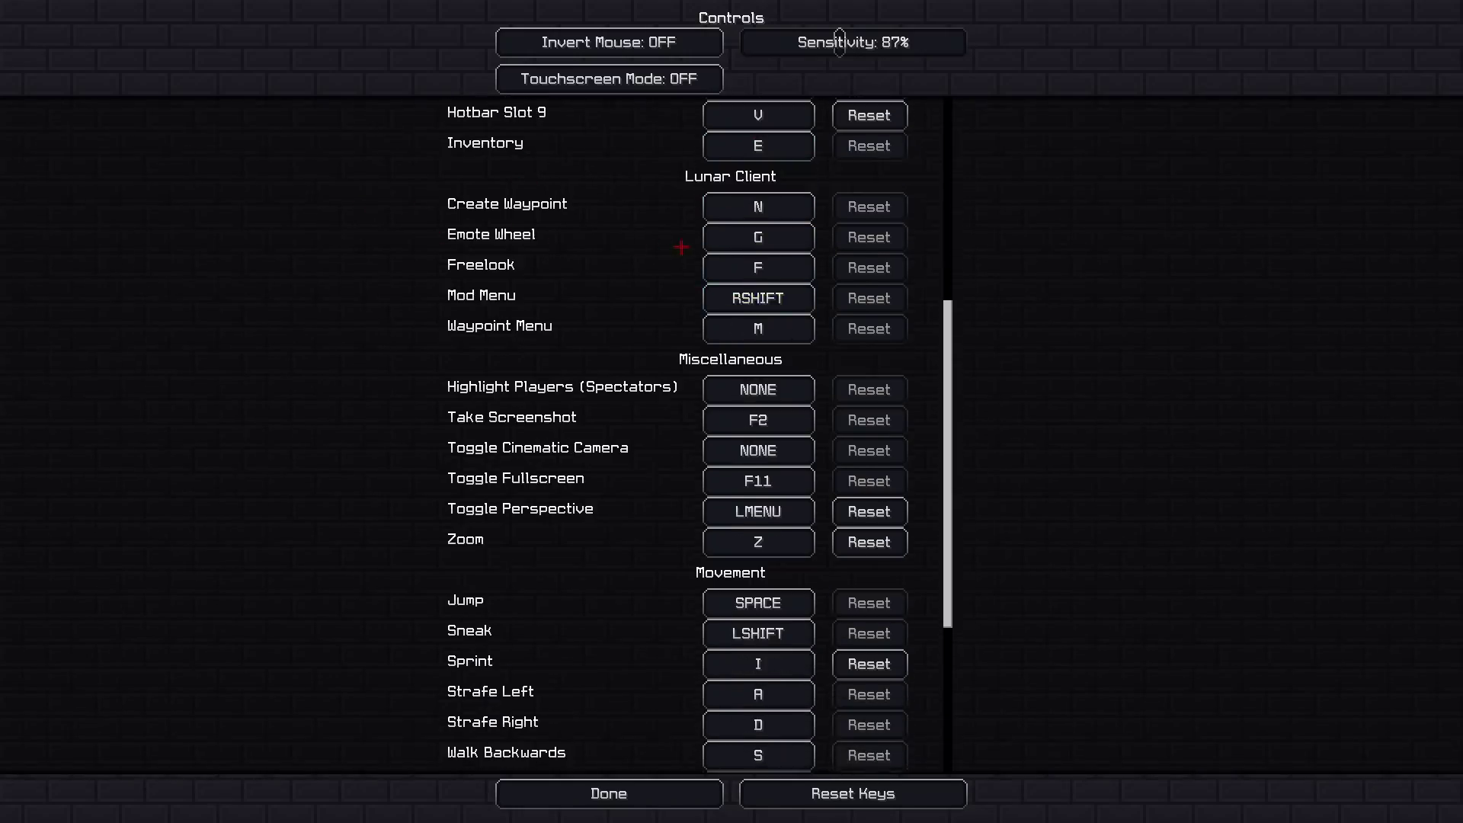
scroll(640, 353, "down", 6)
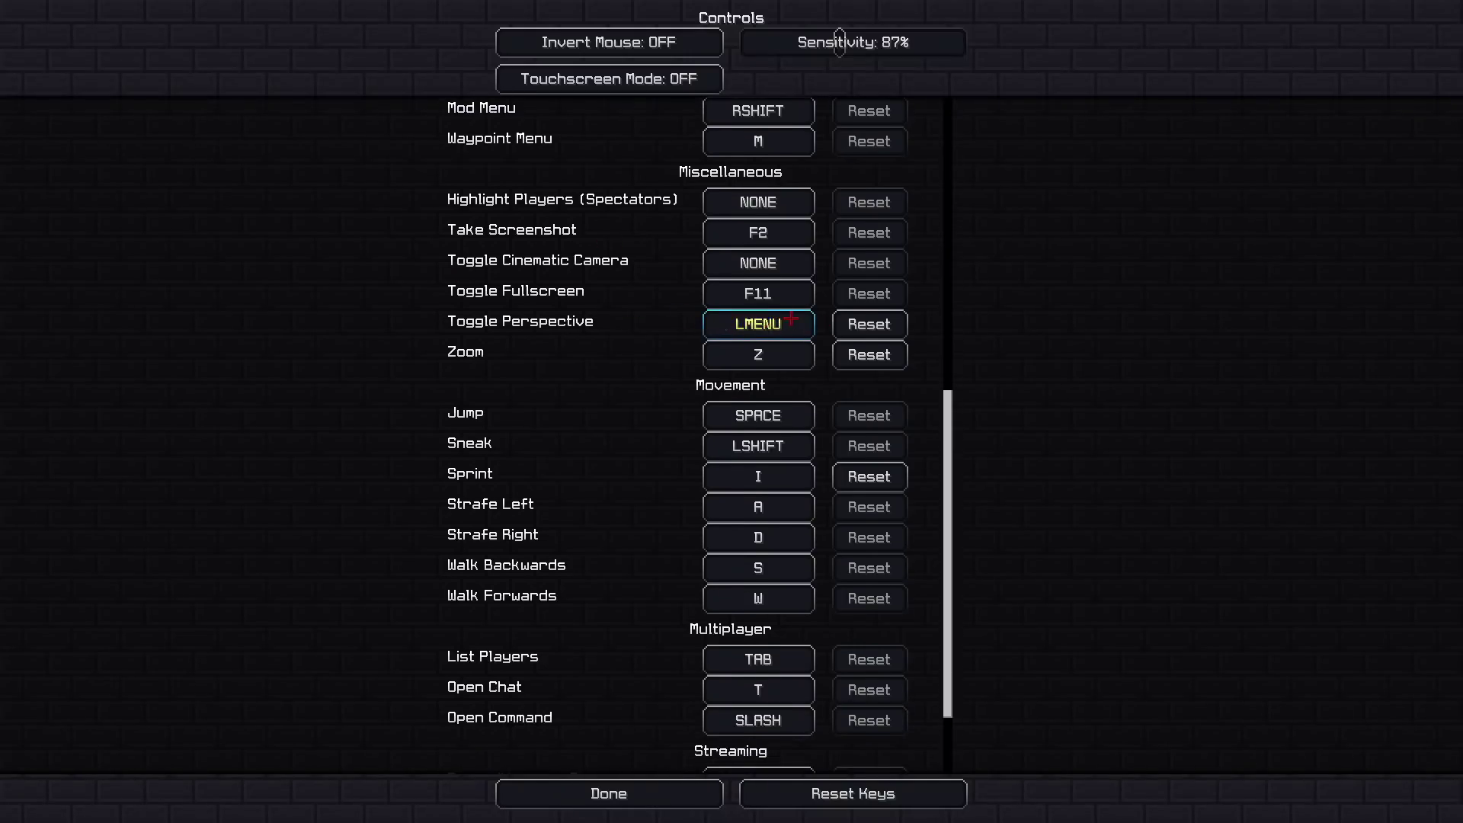
scroll(653, 345, "down", 3)
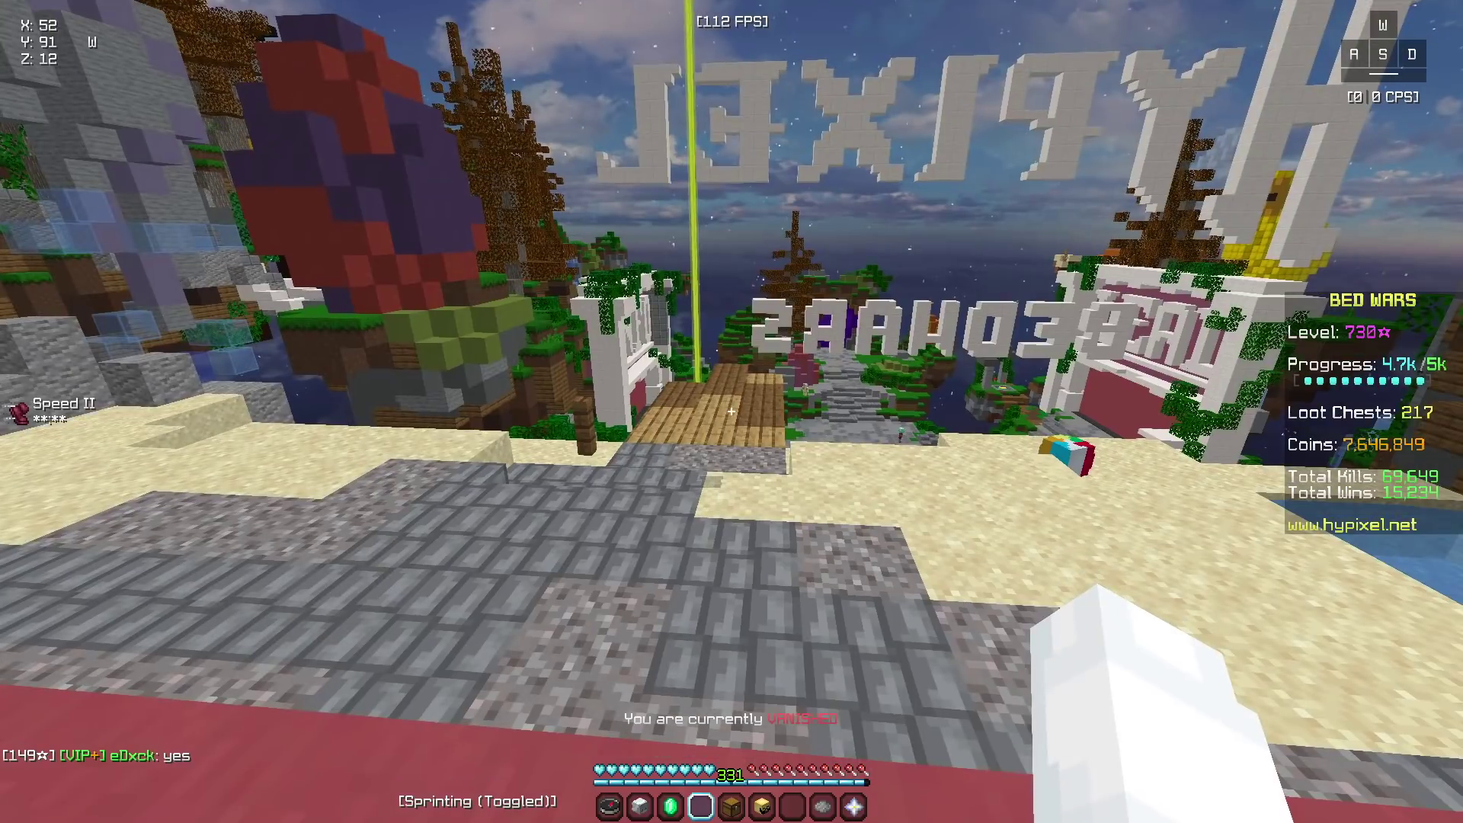
key("Shift_R")
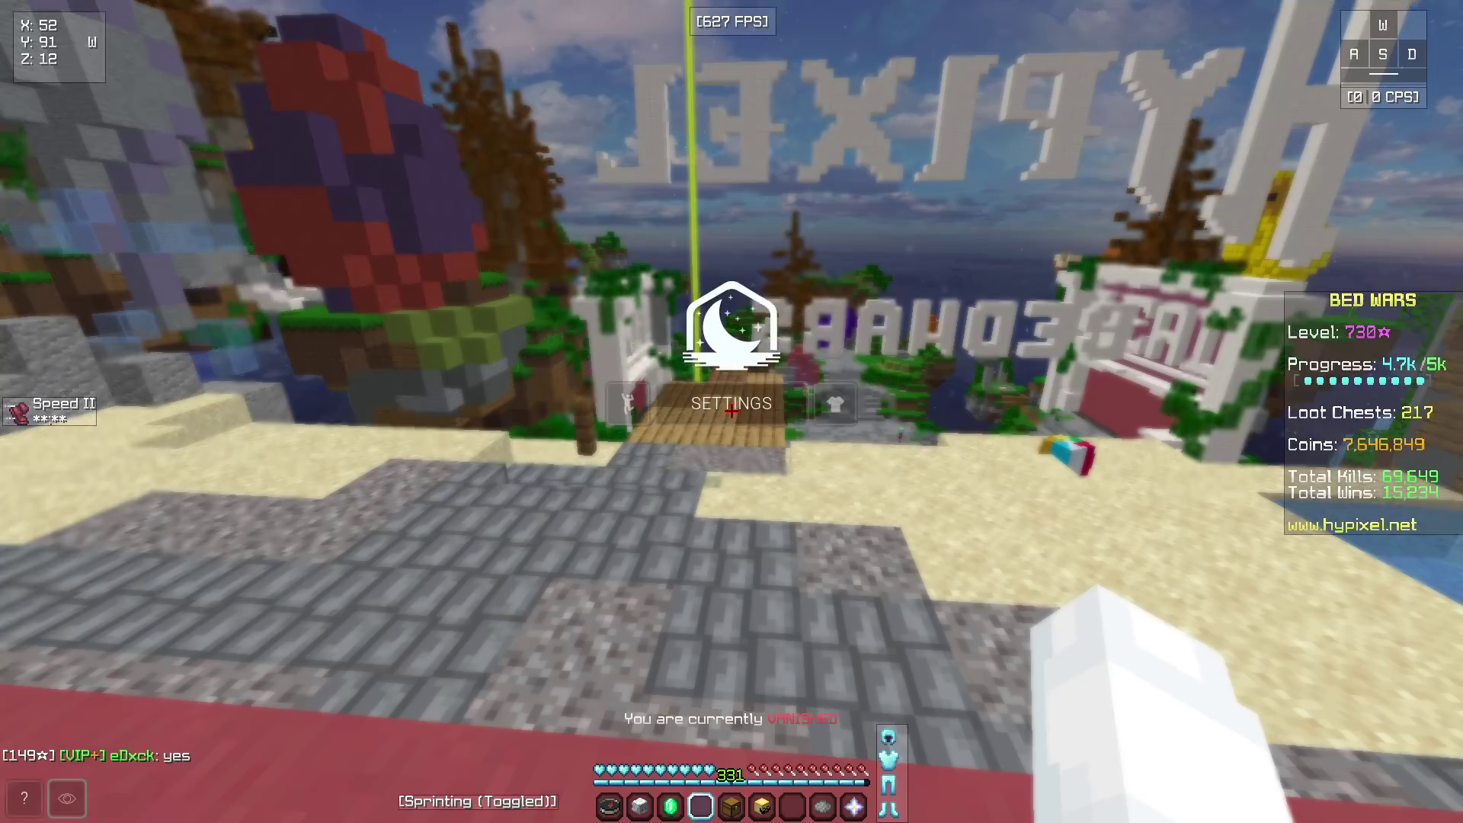
left_click(762, 399)
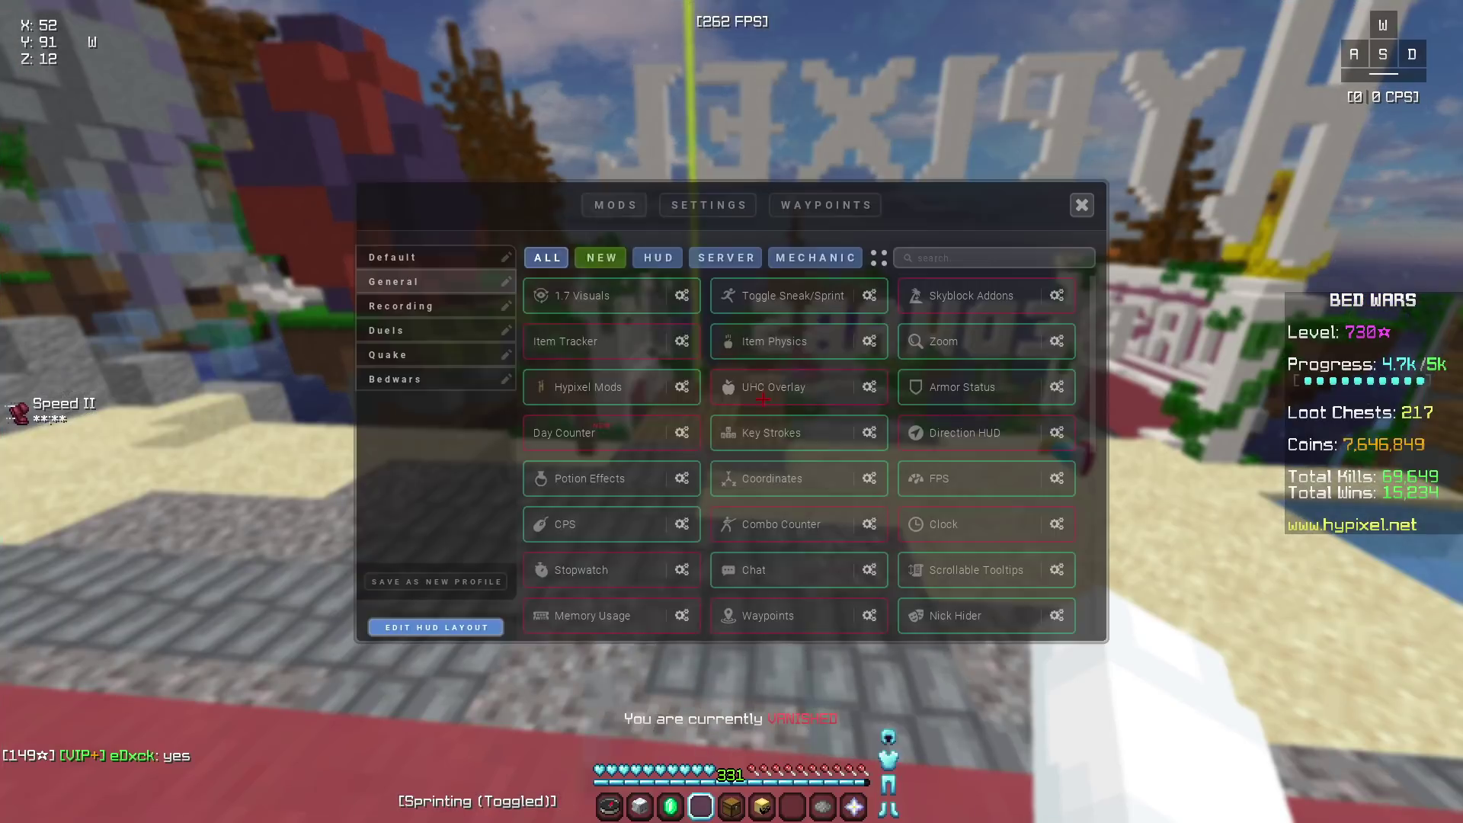
left_click(708, 205)
scroll(667, 382, "down", 2)
key("Escape")
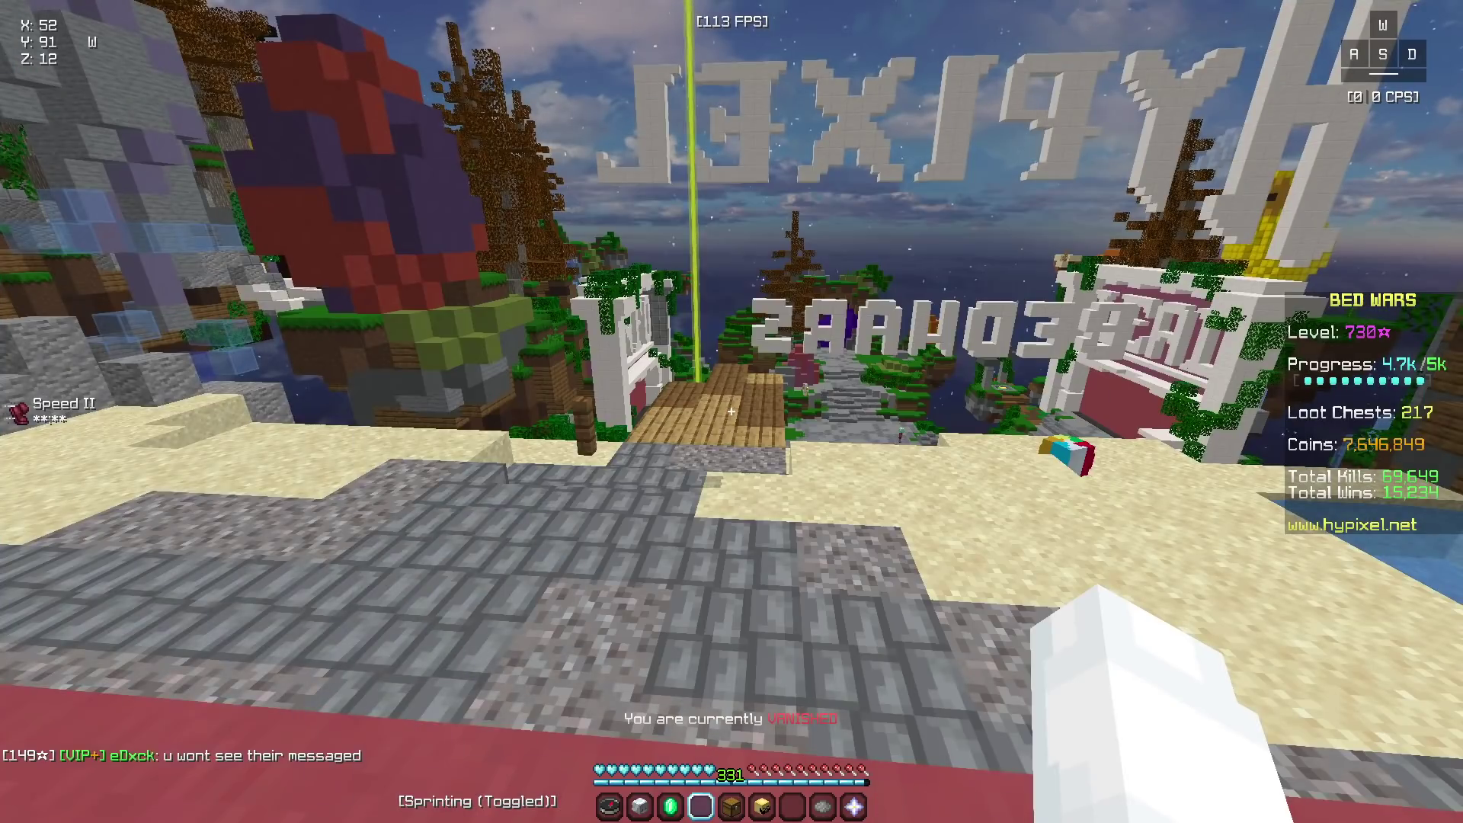
Examine the general Lunar Client settings, from the HUD and cosmetic options down to the color and size options.
key("Shift_R")
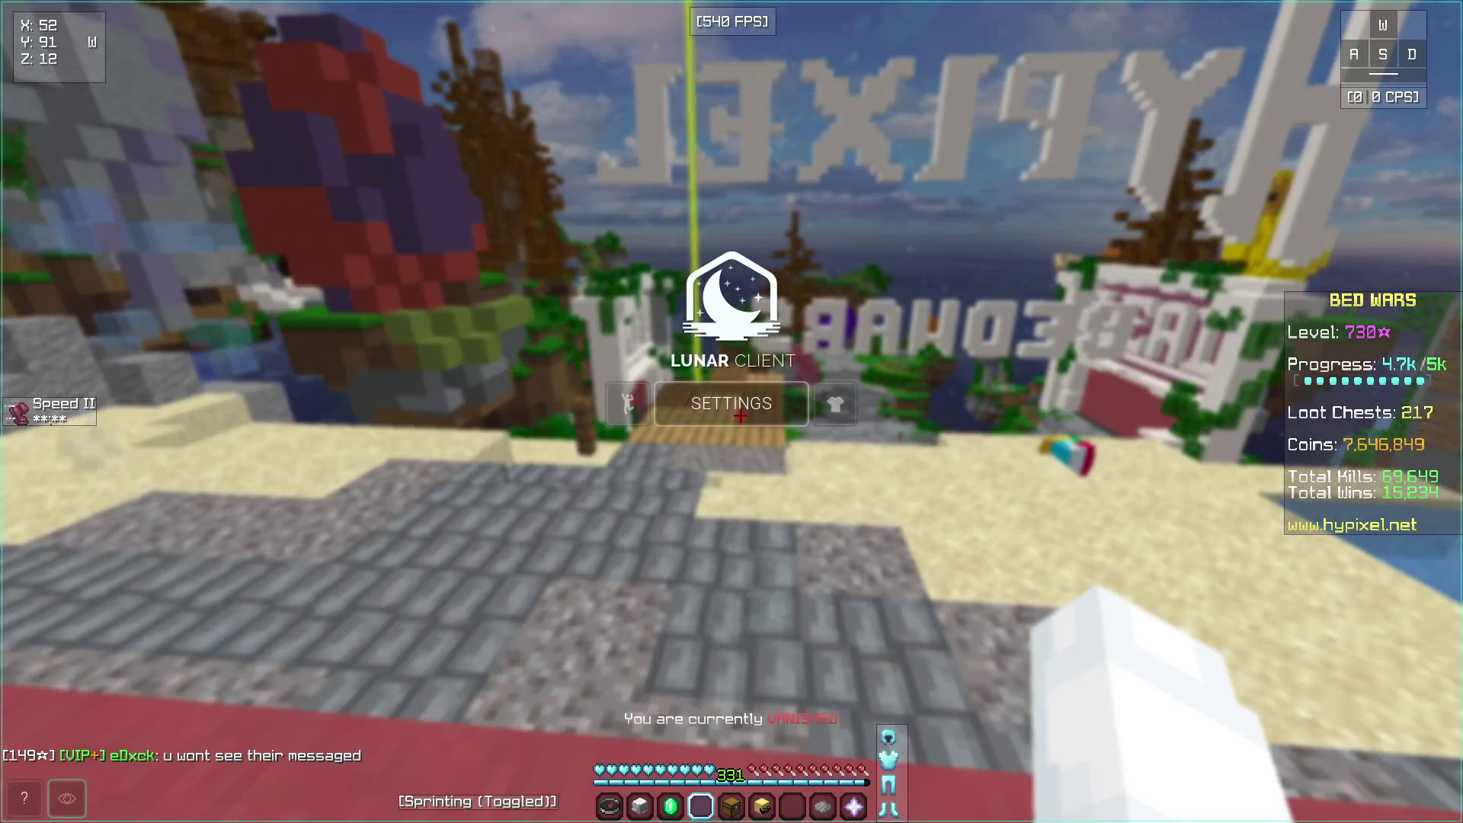
left_click(759, 399)
left_click(708, 205)
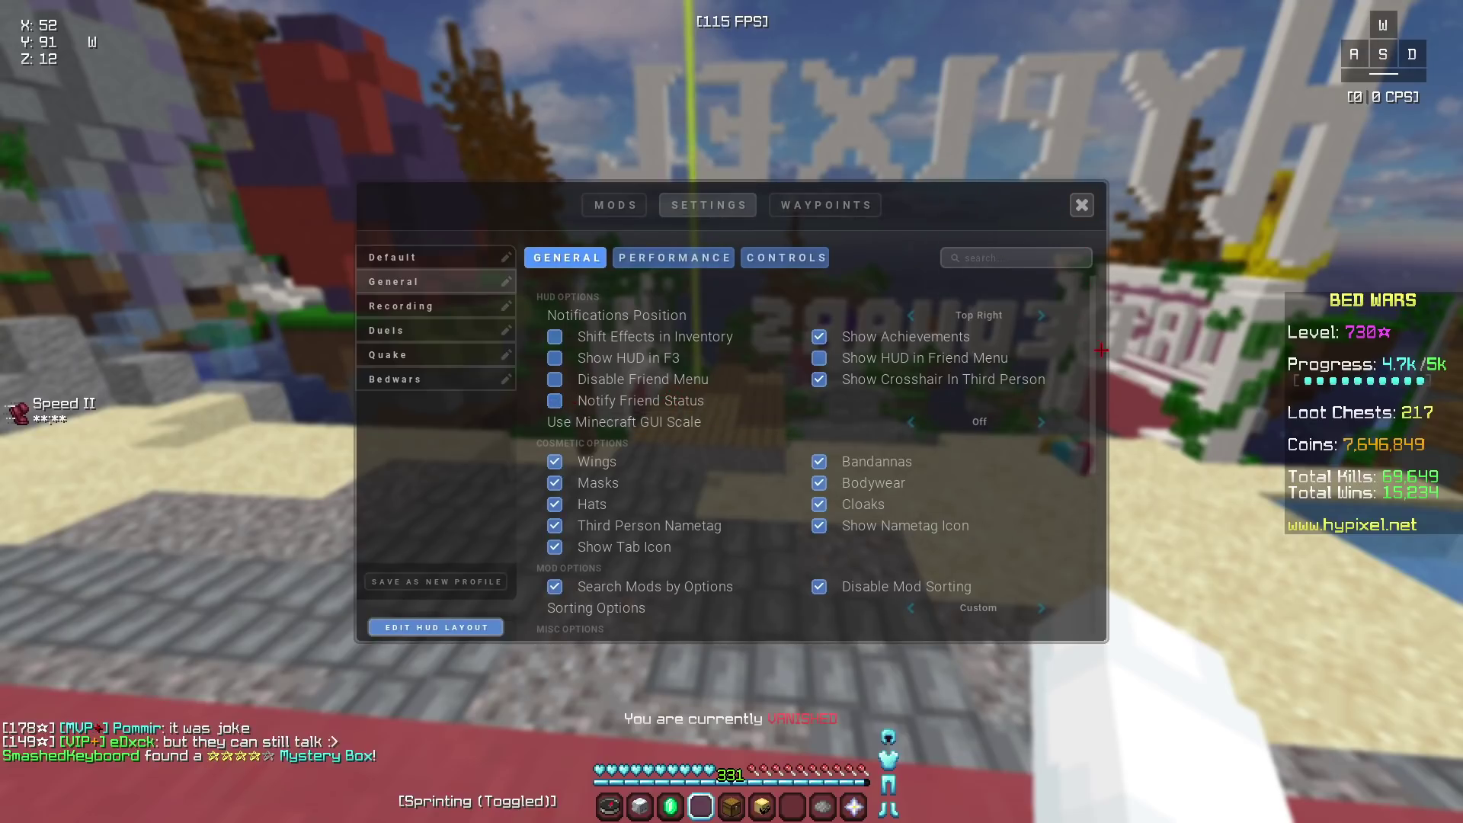
scroll(630, 398, "down", 2)
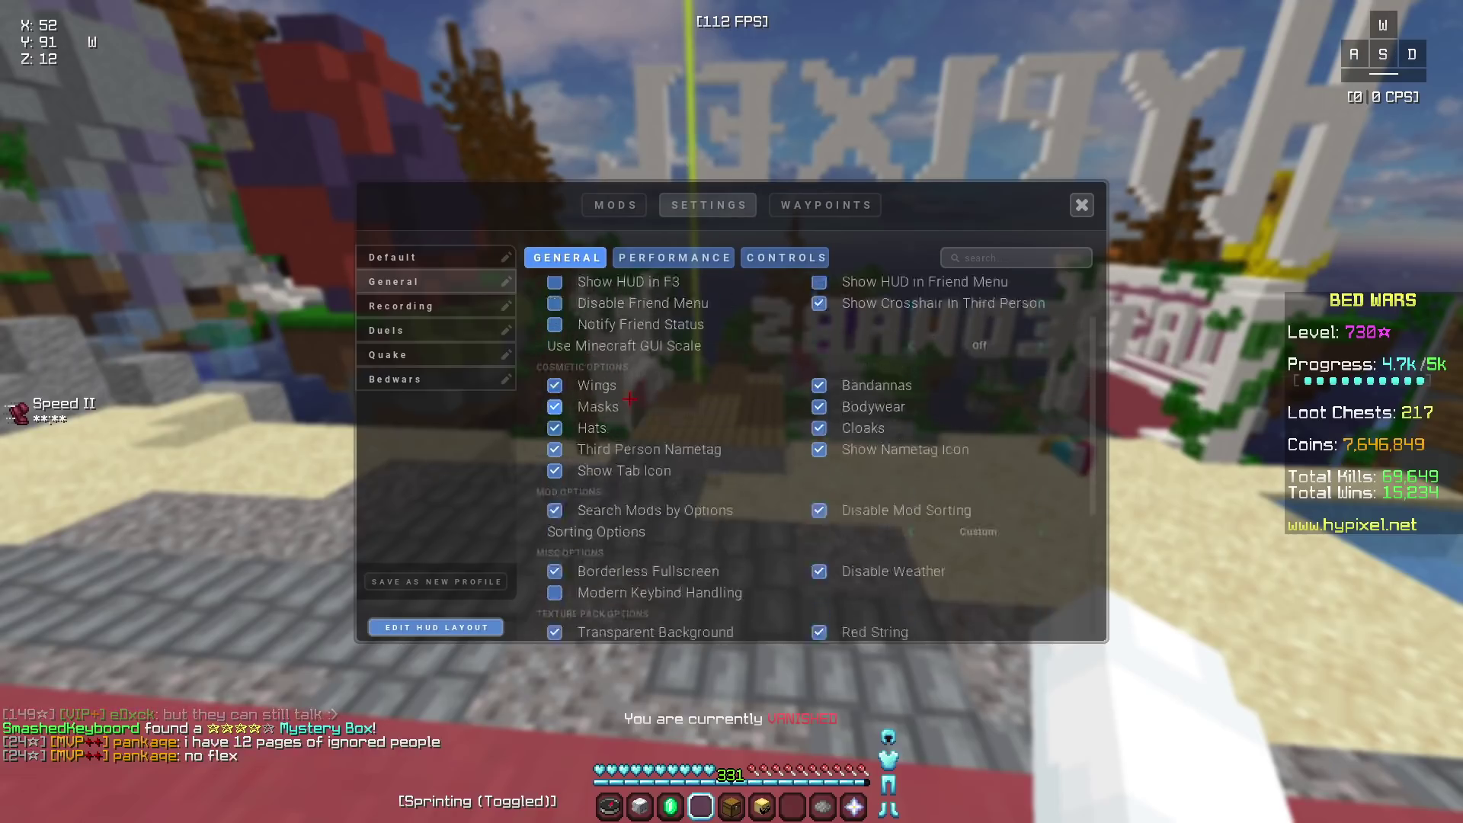
scroll(630, 398, "up", 2)
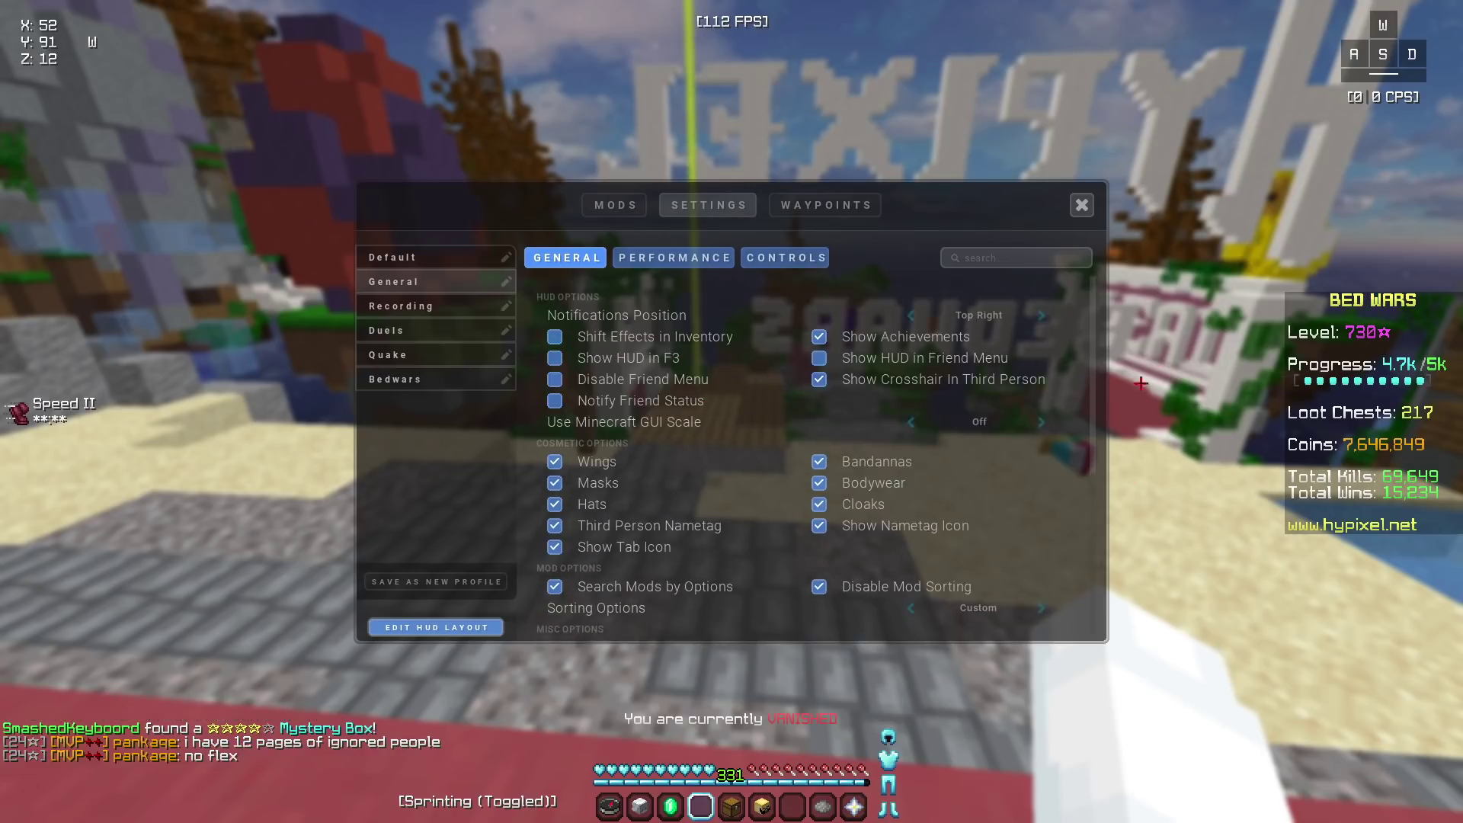
scroll(838, 457, "down", 2)
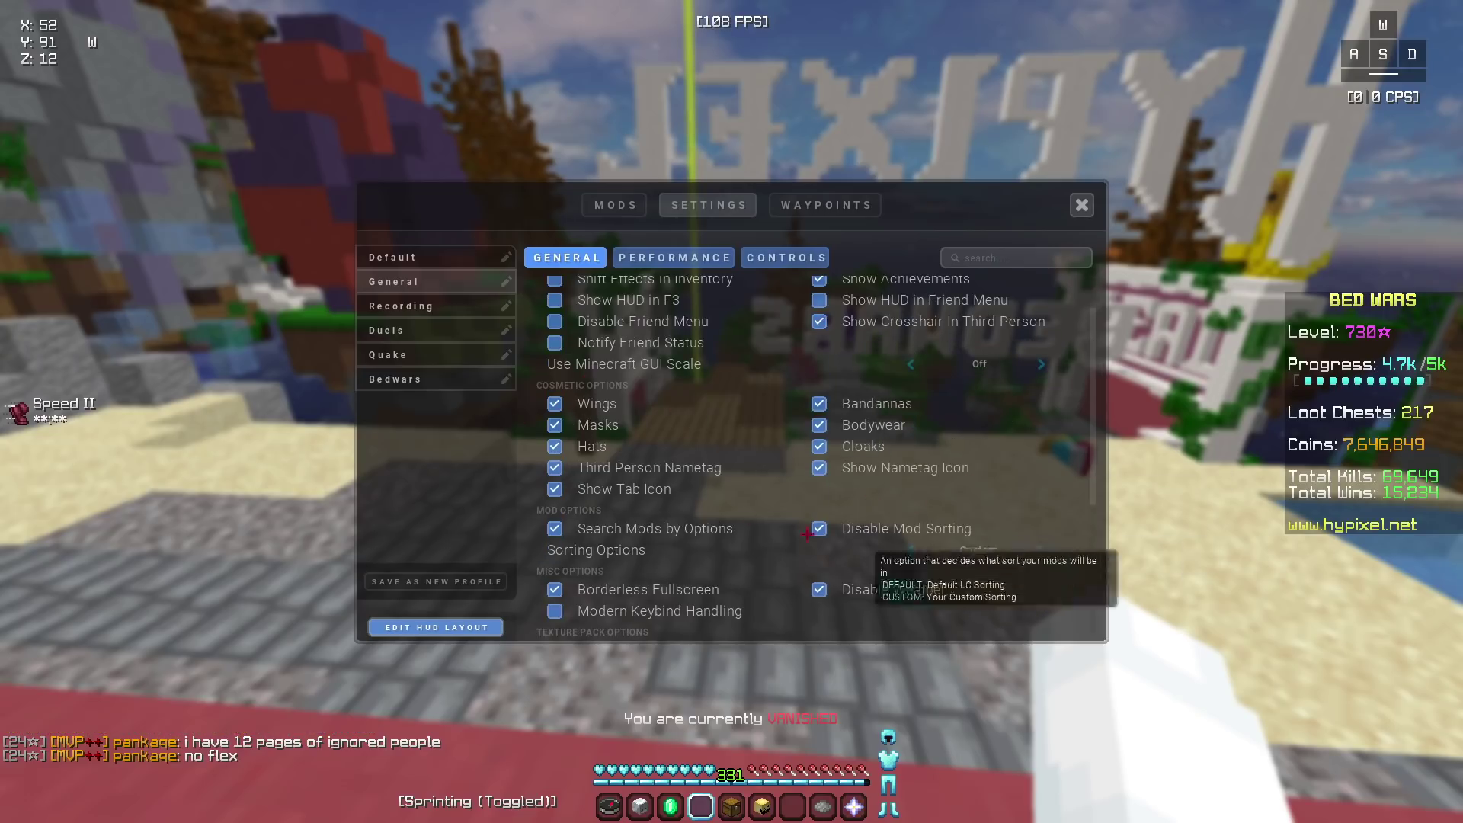
scroll(863, 542, "down", 5)
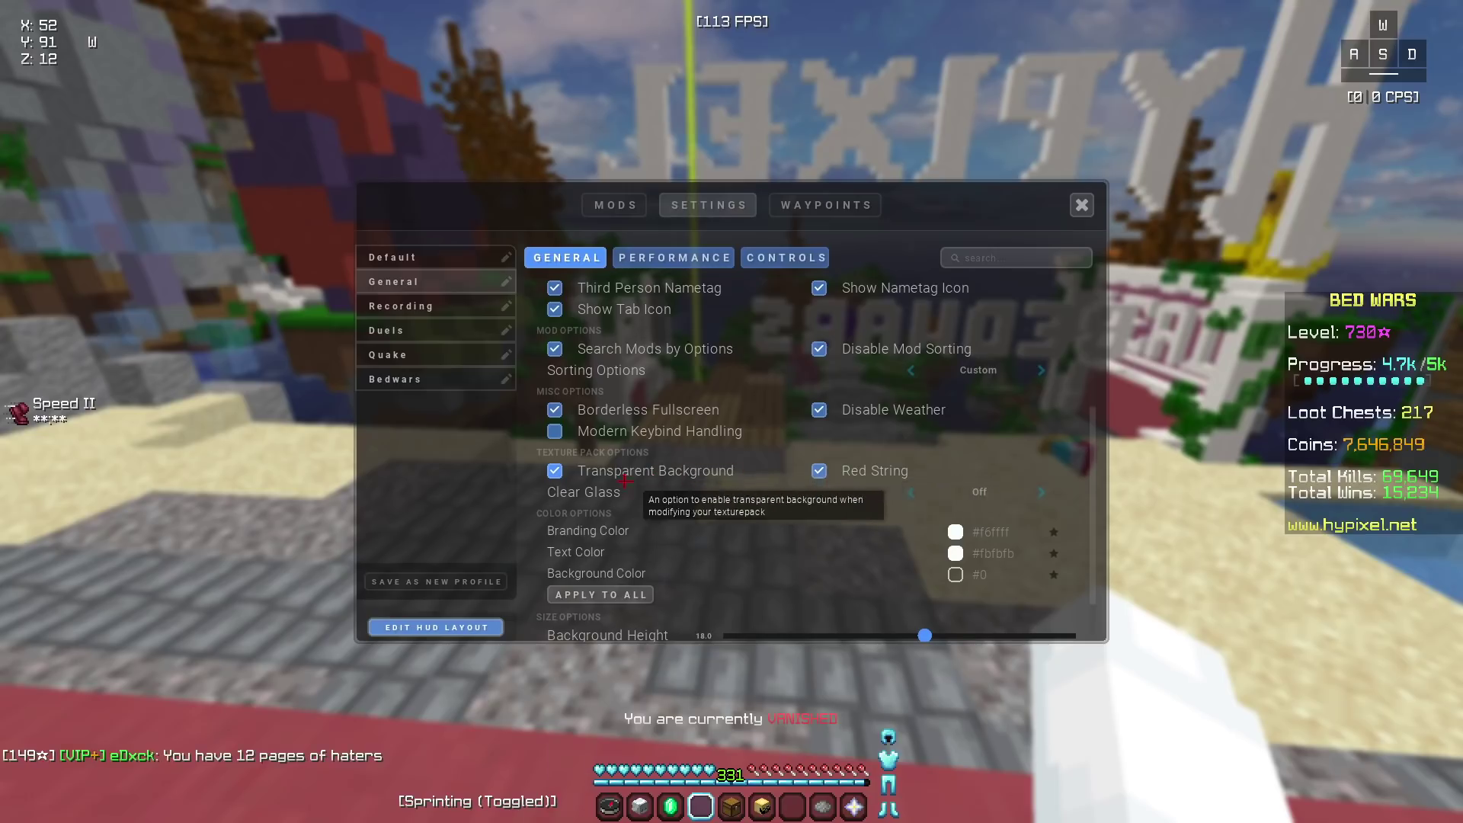
scroll(621, 481, "down", 2)
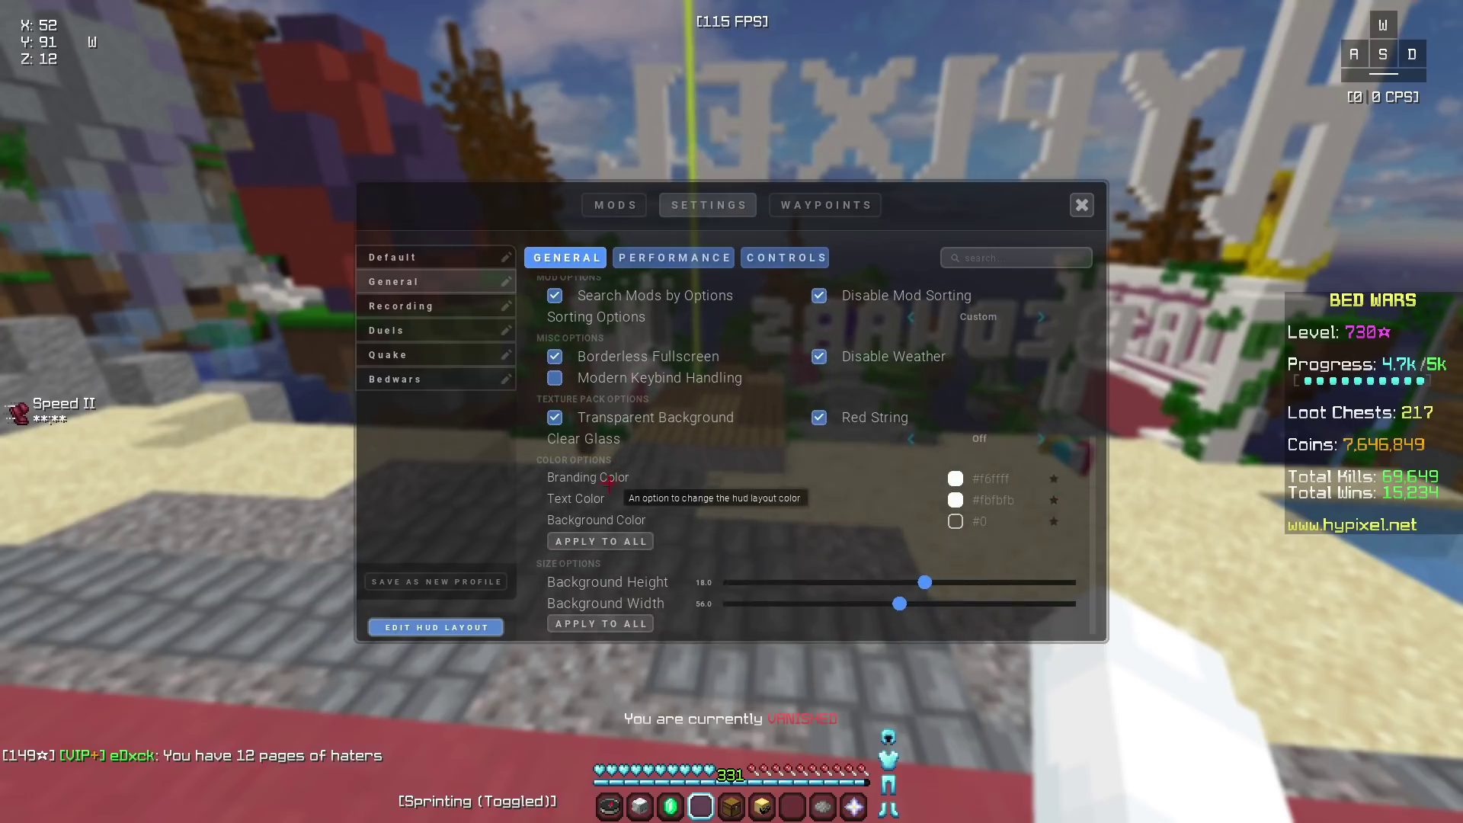
Set the Branding Color to pure white and expand the Background Color picker.
left_click(953, 476)
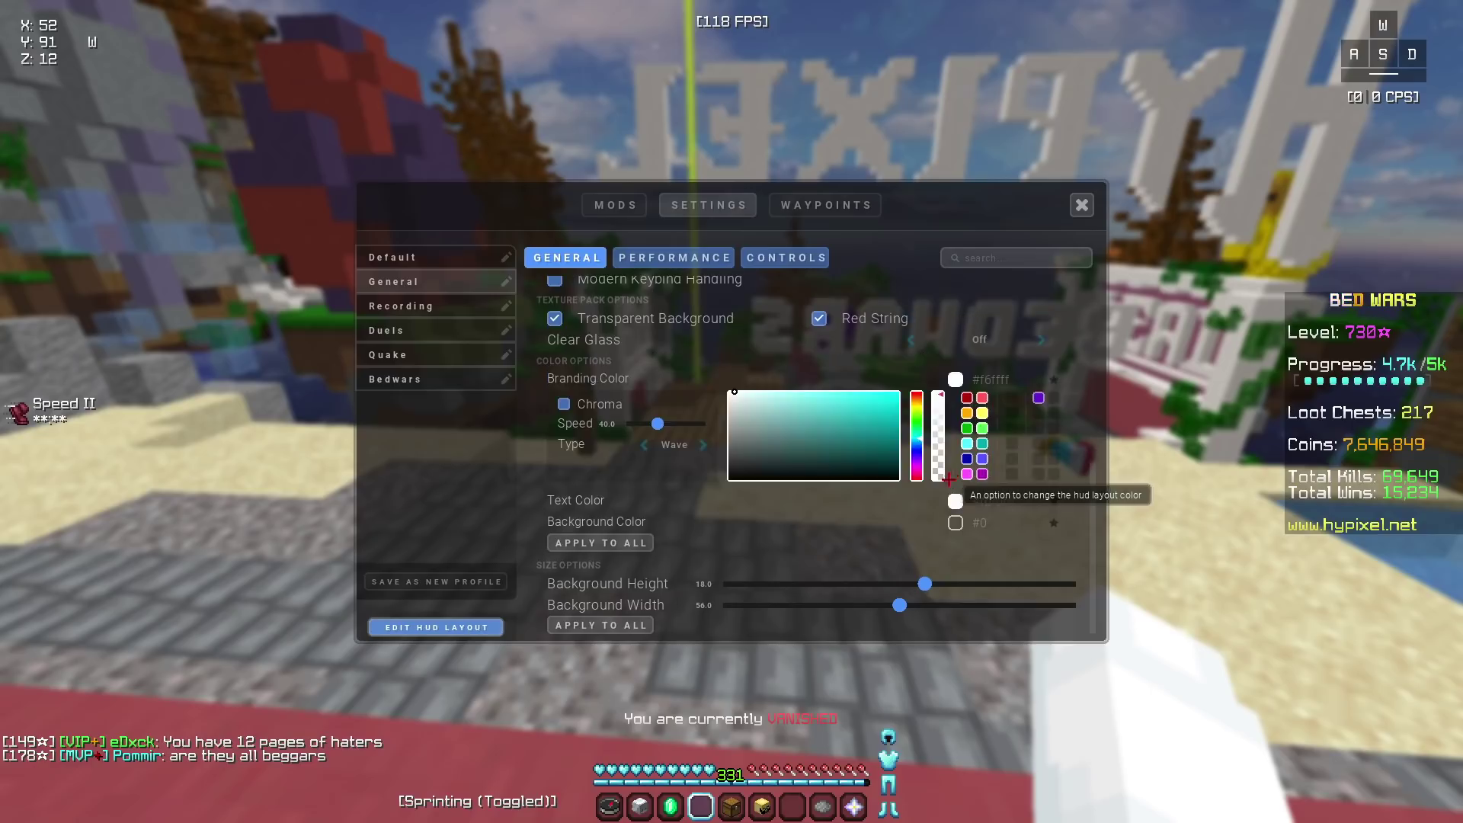
left_click(730, 392)
left_click(956, 523)
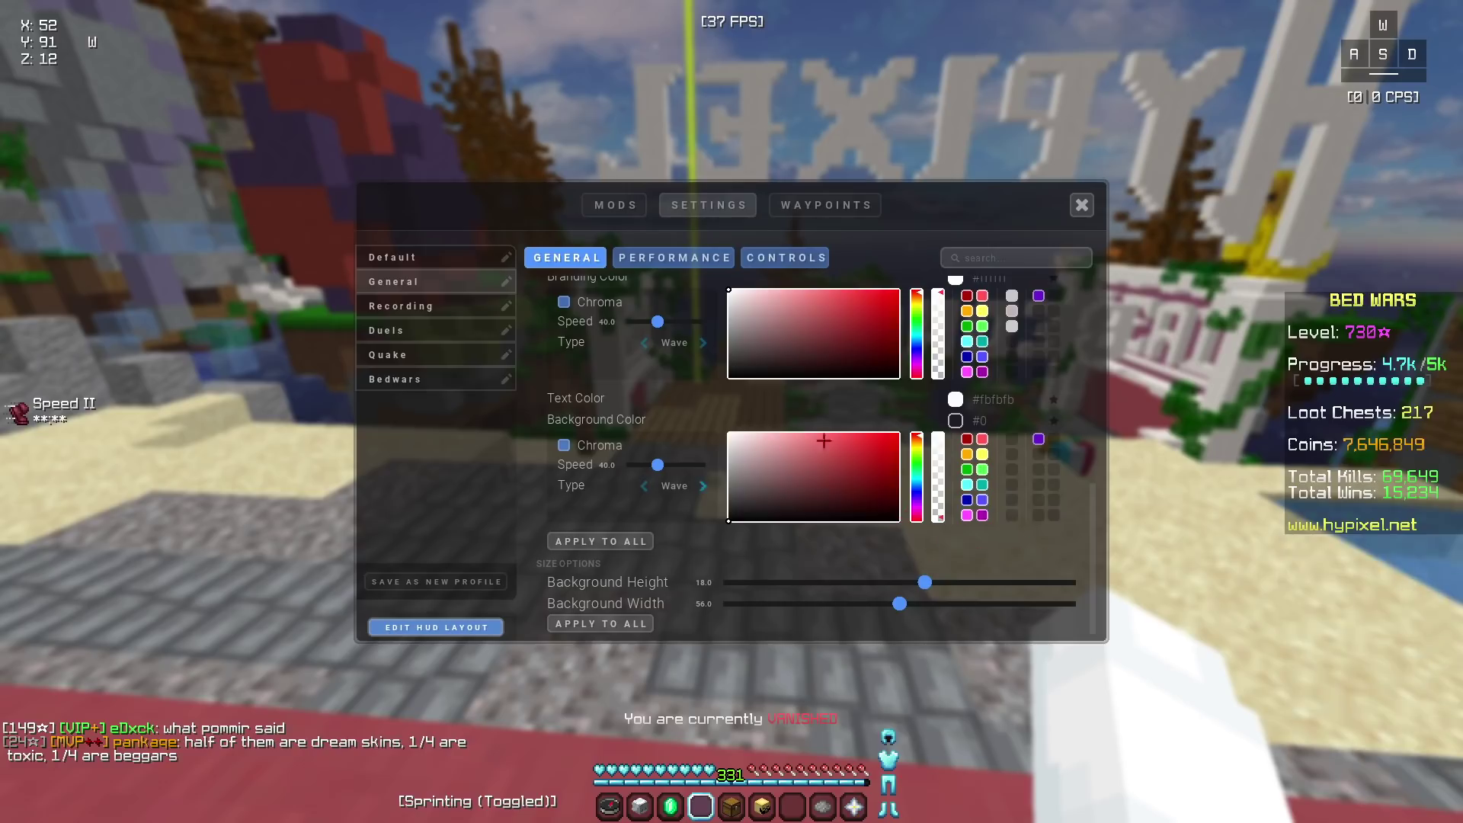
Review Lunar Client's Performance settings, Controls settings and waypoints, and return to the list of all mods.
left_click(640, 259)
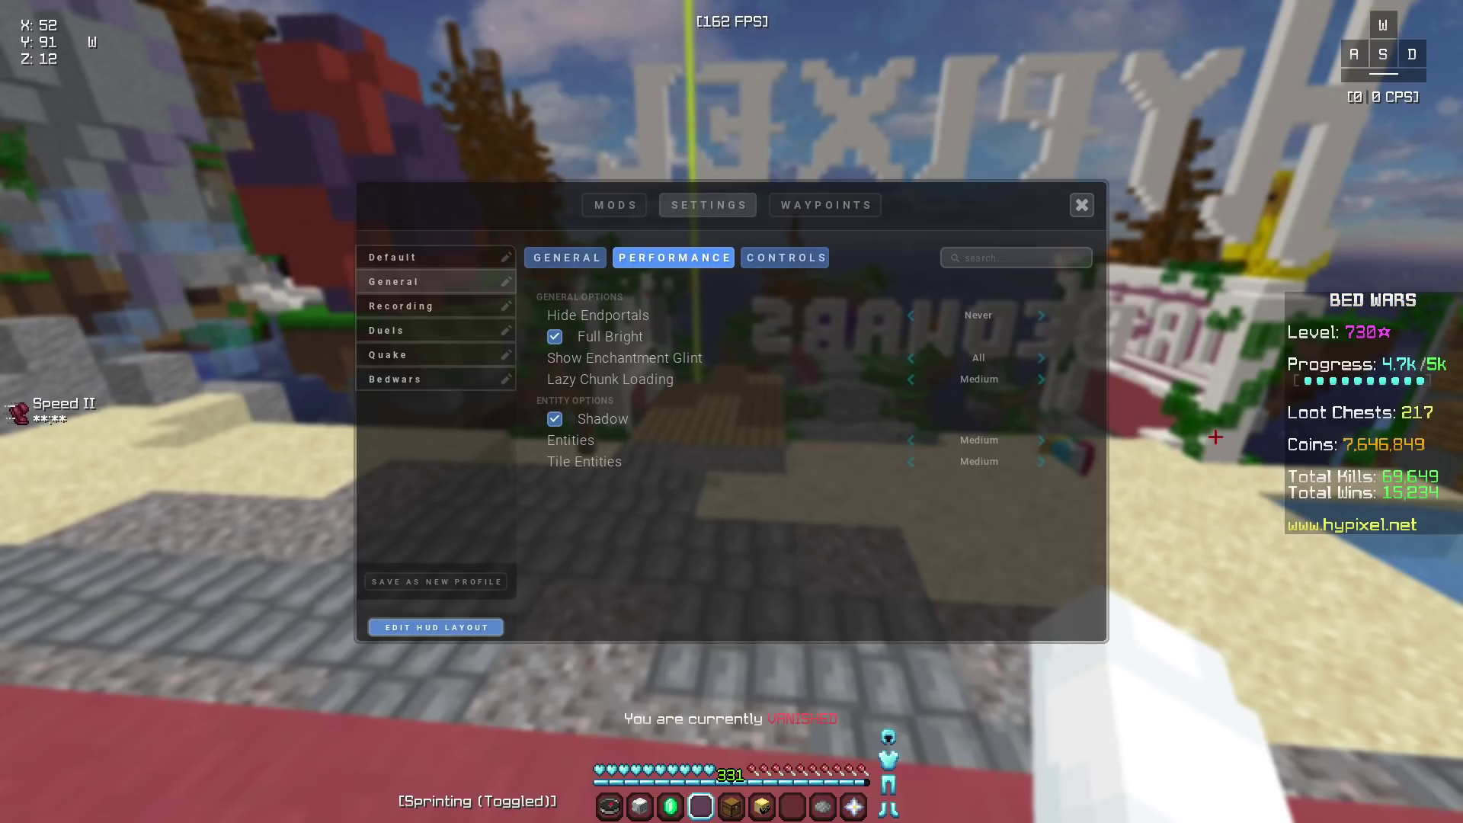
left_click(785, 258)
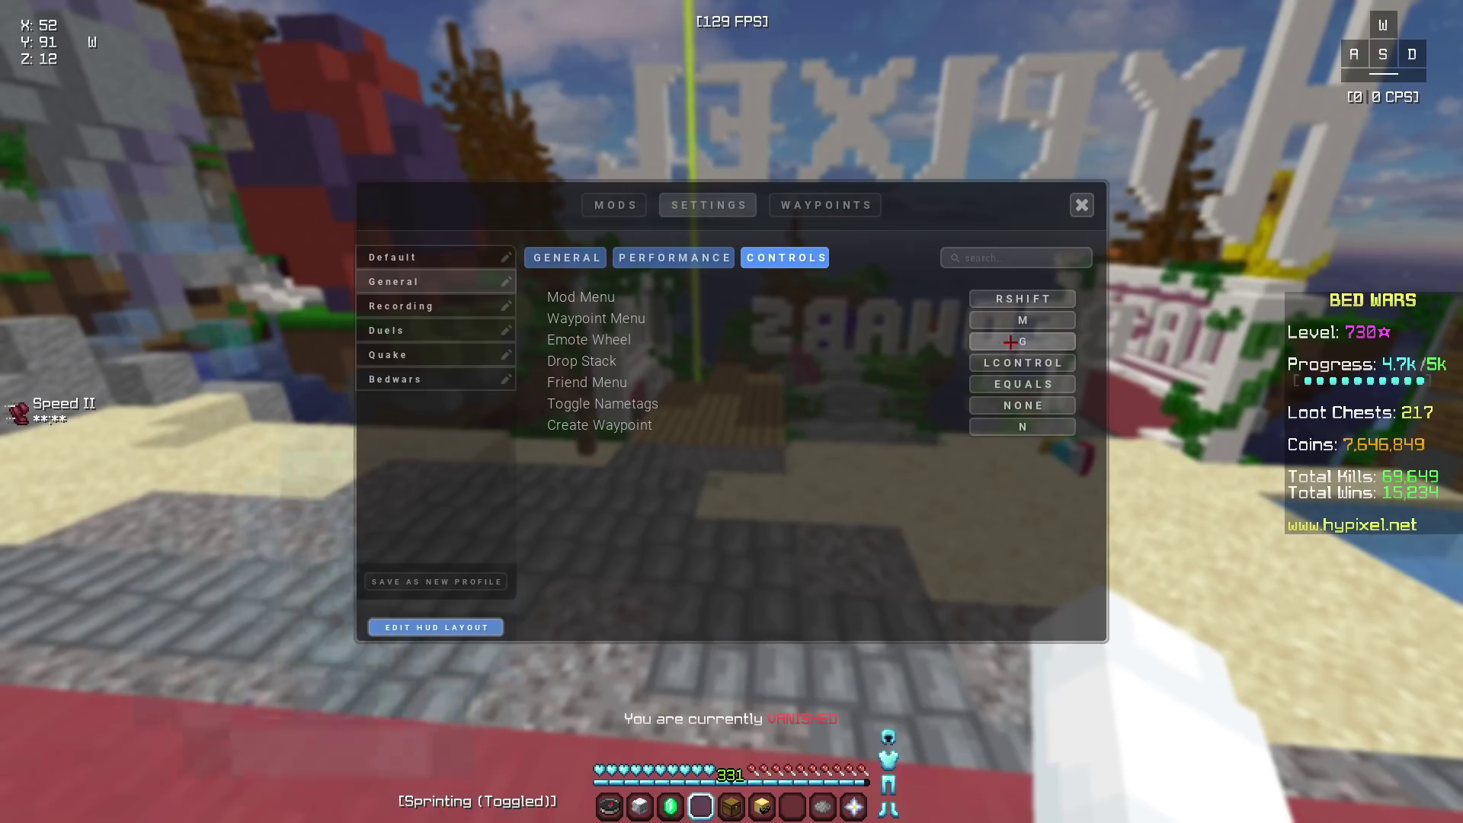
left_click(827, 205)
left_click(616, 205)
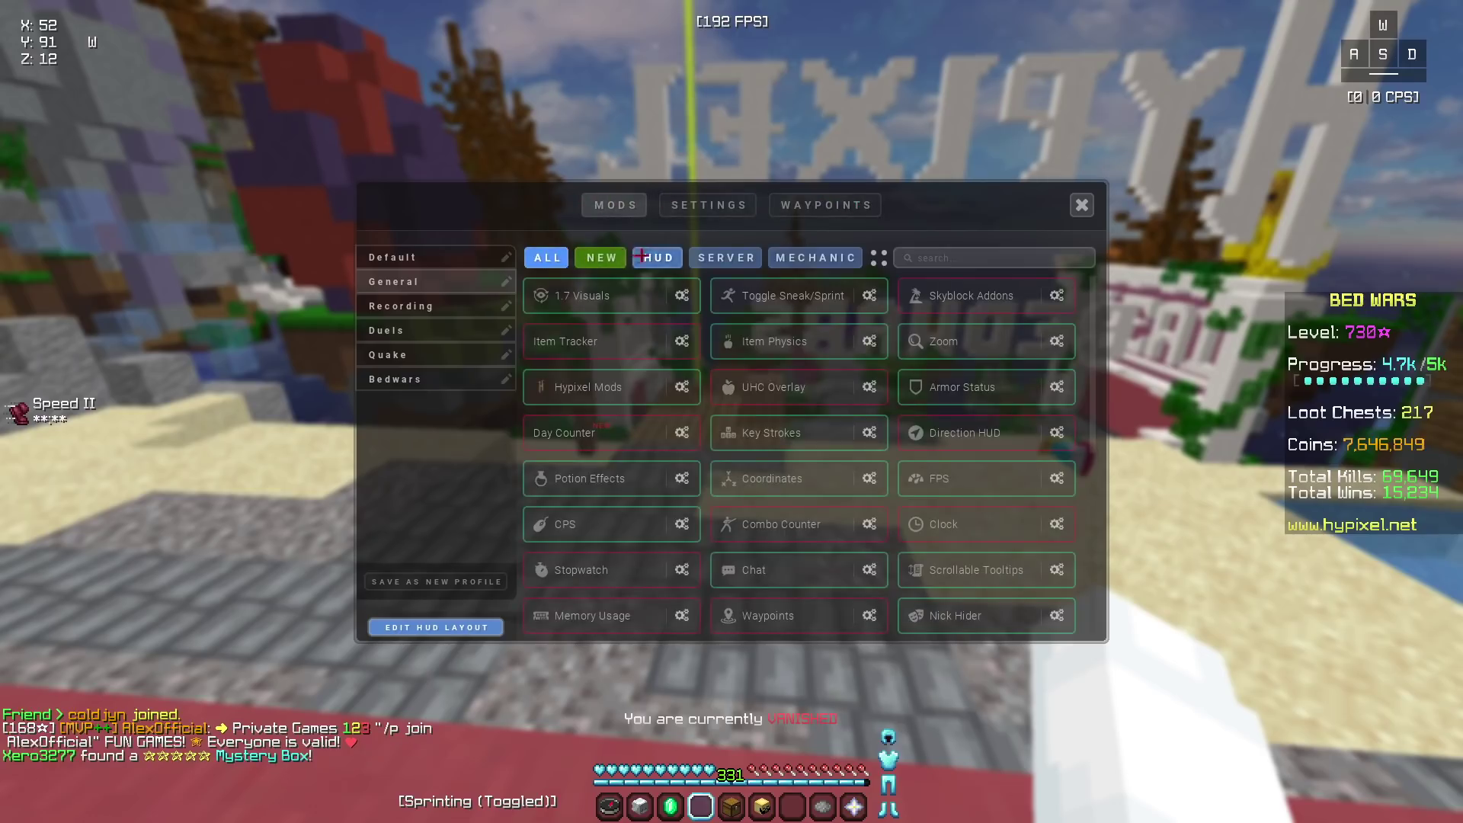
Examine the Coordinates mod's options from the HUD layout, expanding its Base Color, Background Color and Border Color pickers.
key("Escape")
key("Shift_R")
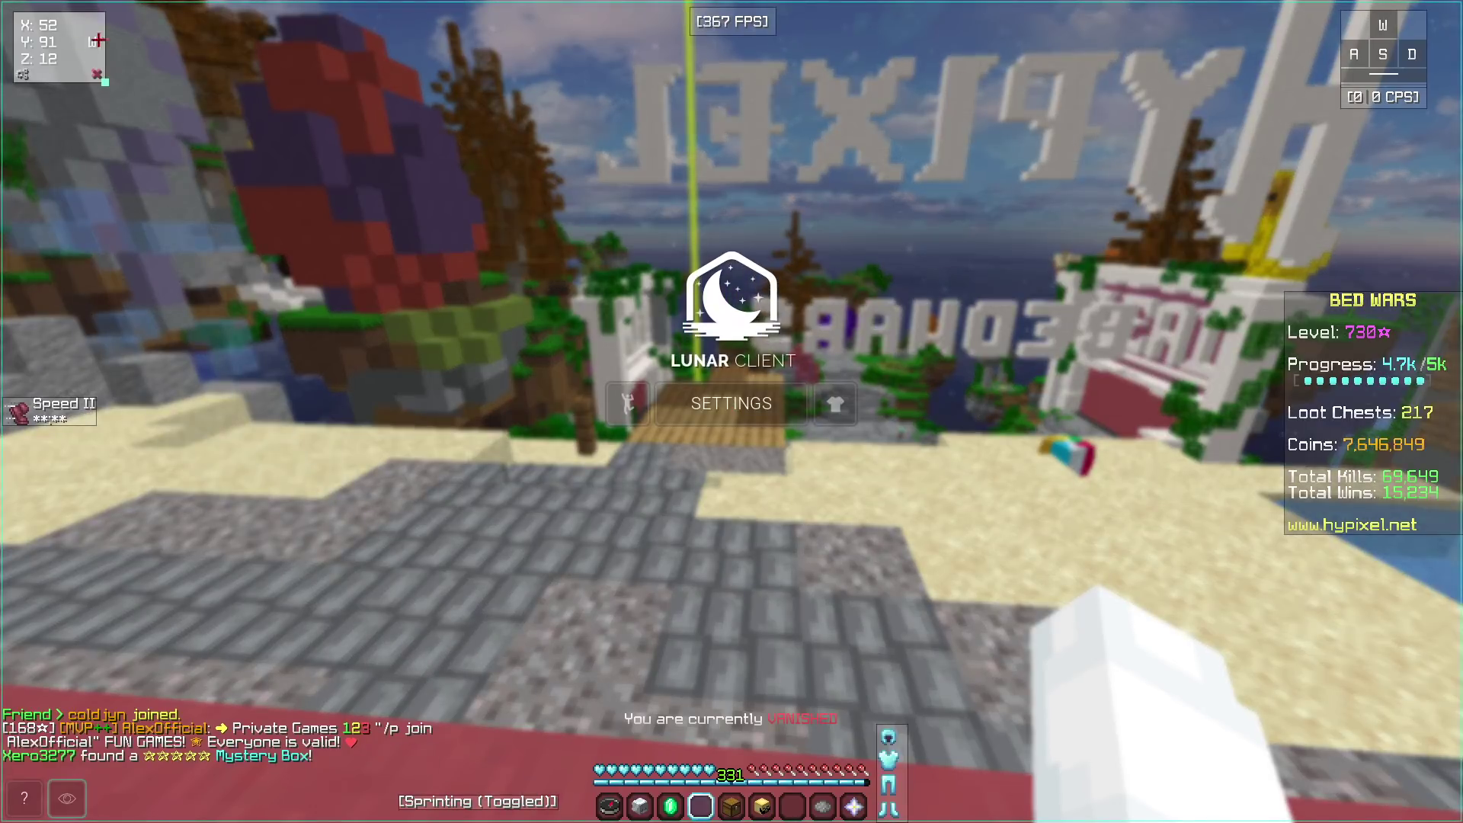
left_click(23, 74)
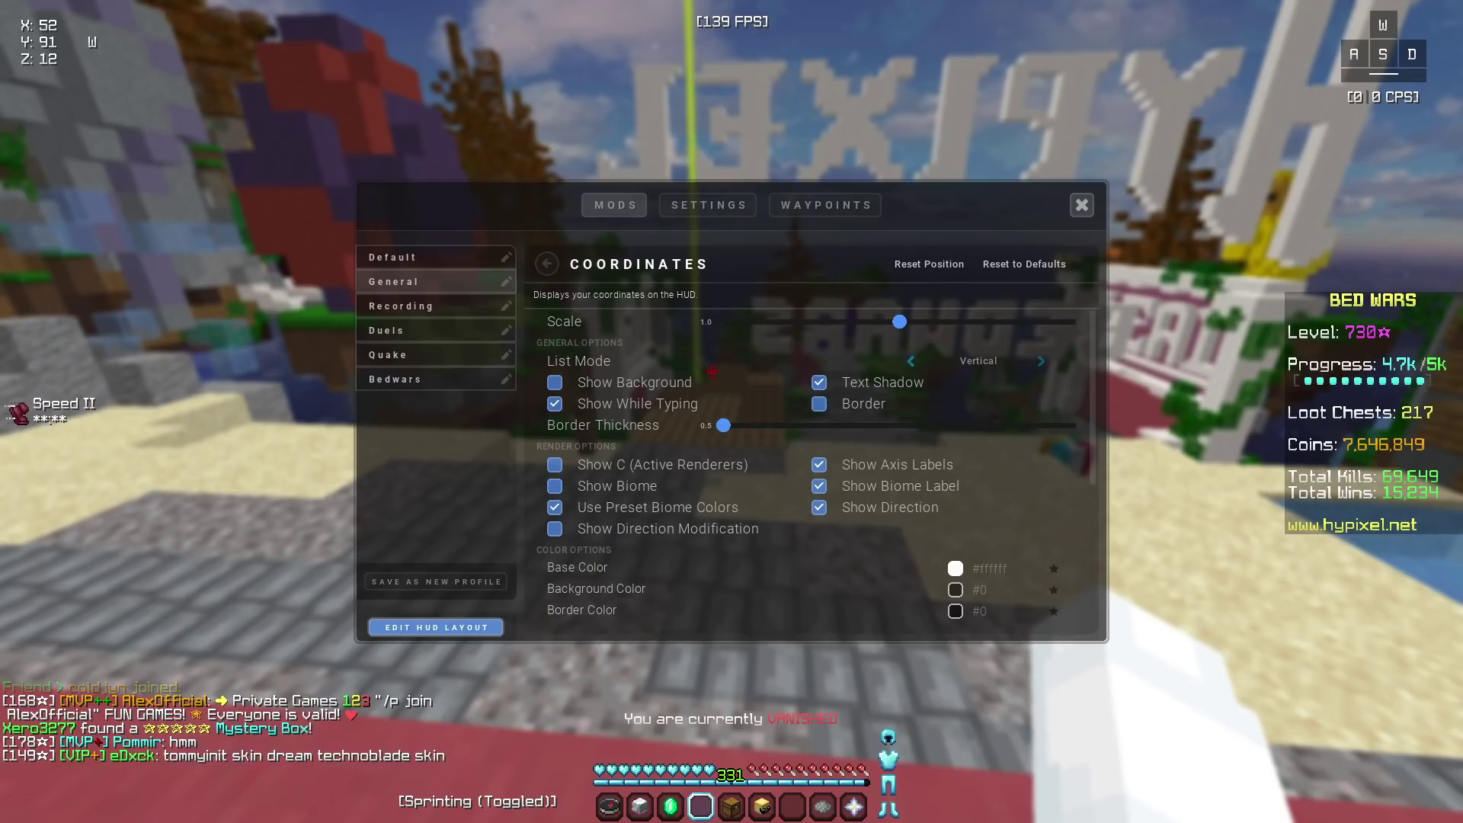
scroll(1093, 382, "down", 2)
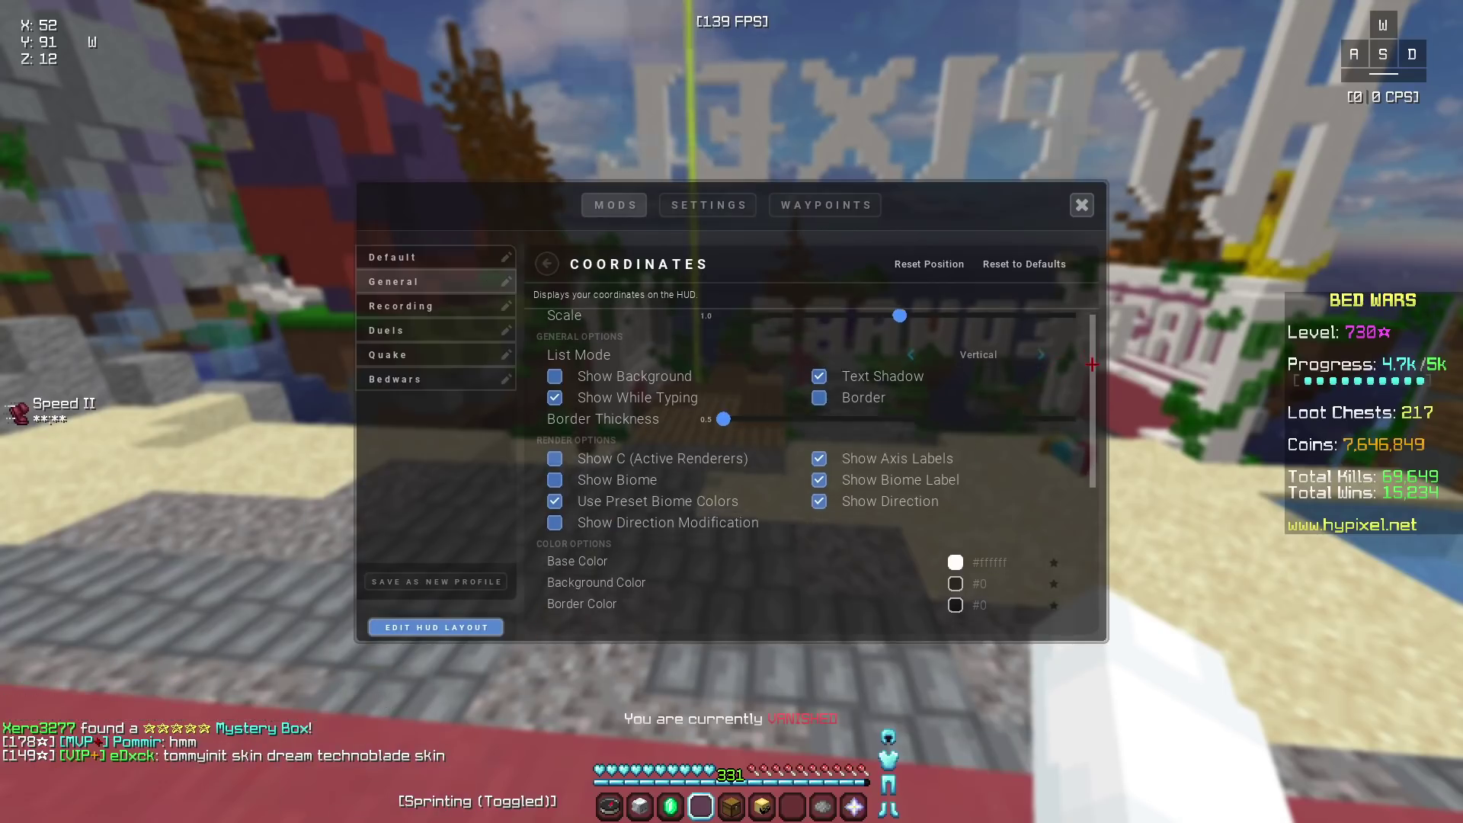
scroll(1093, 382, "down", 1)
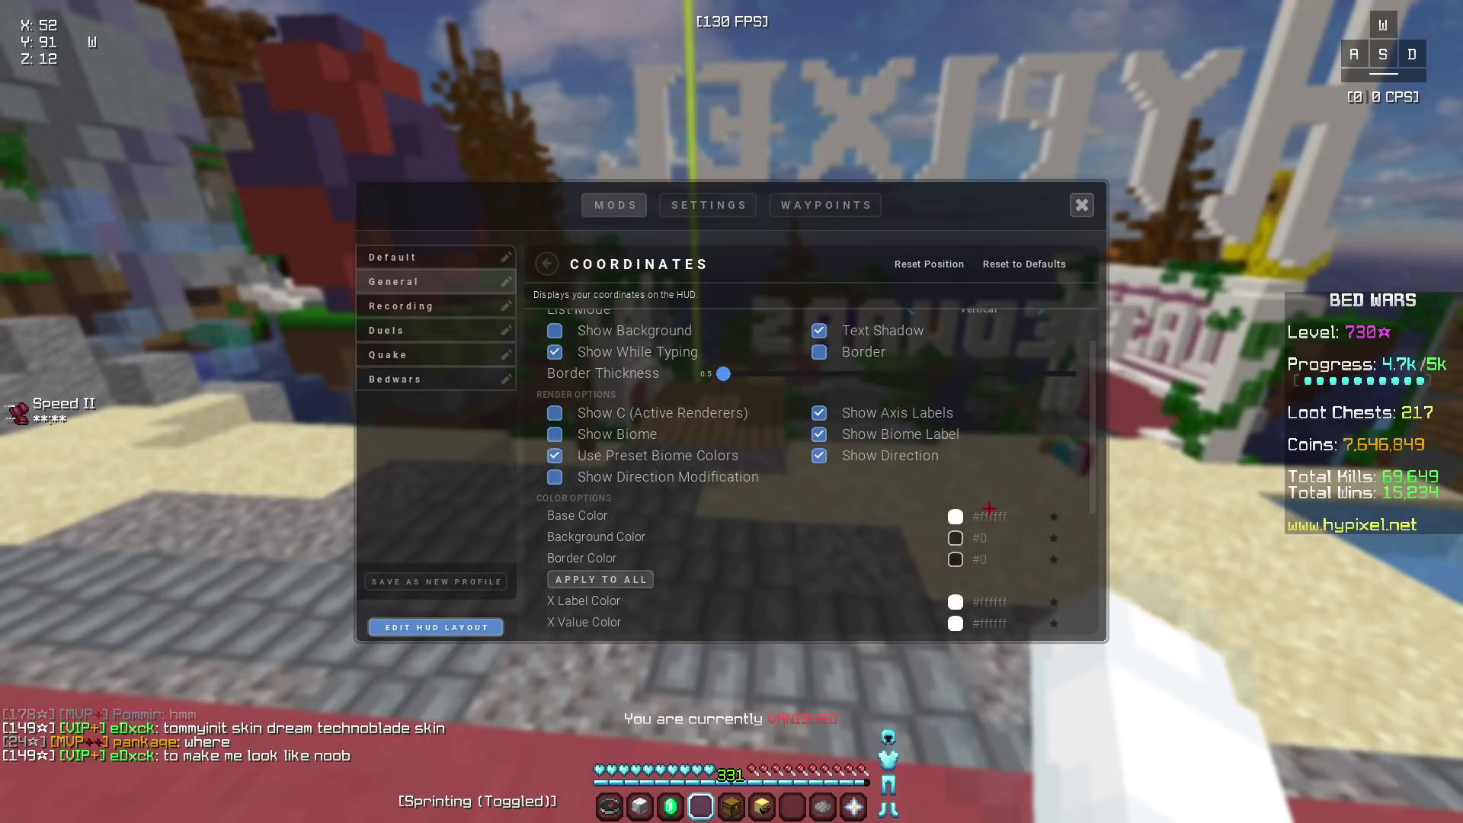
left_click(955, 517)
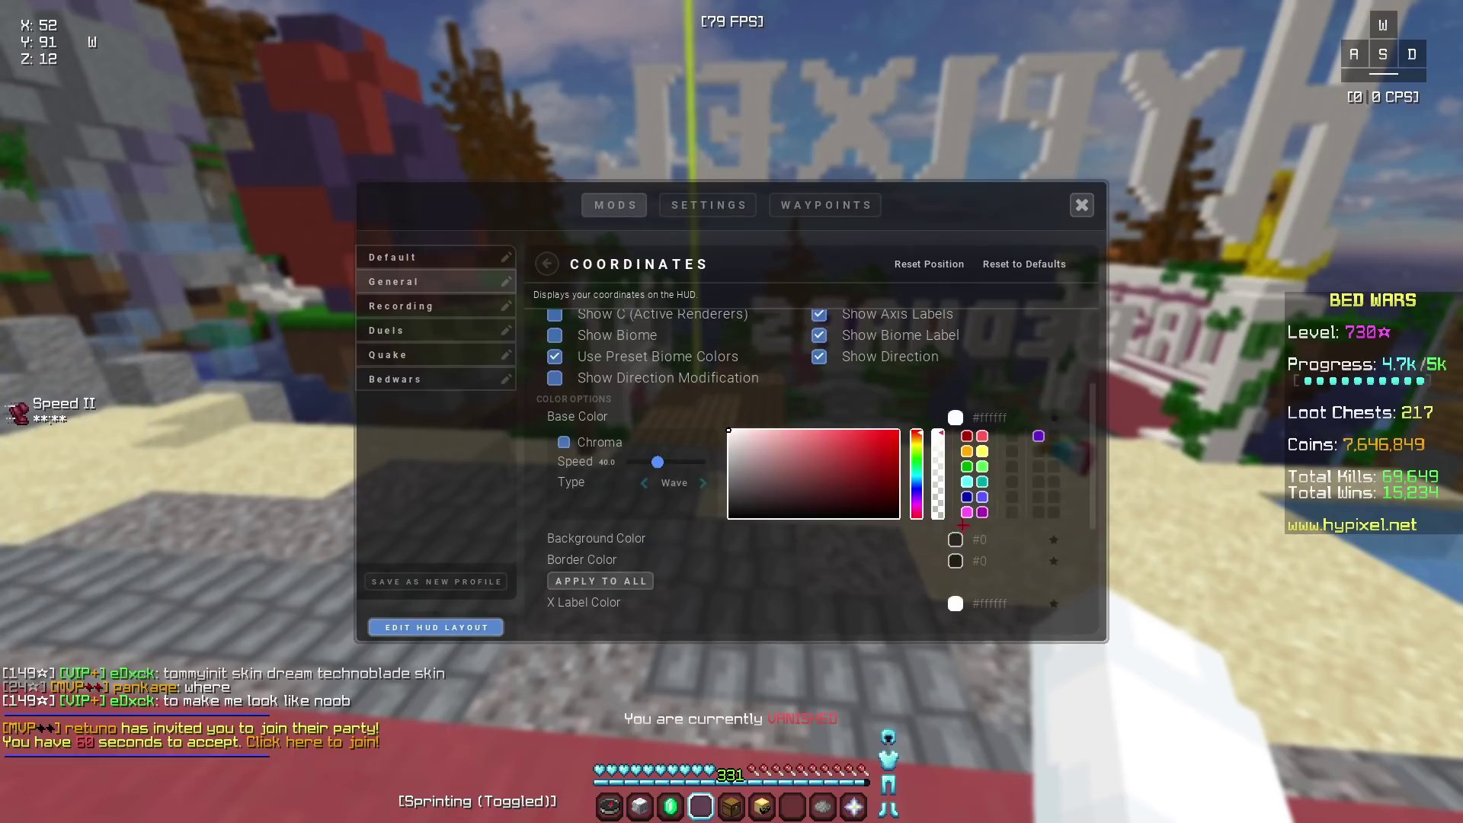
scroll(955, 517, "down", 4)
left_click(953, 474)
scroll(947, 475, "down", 5)
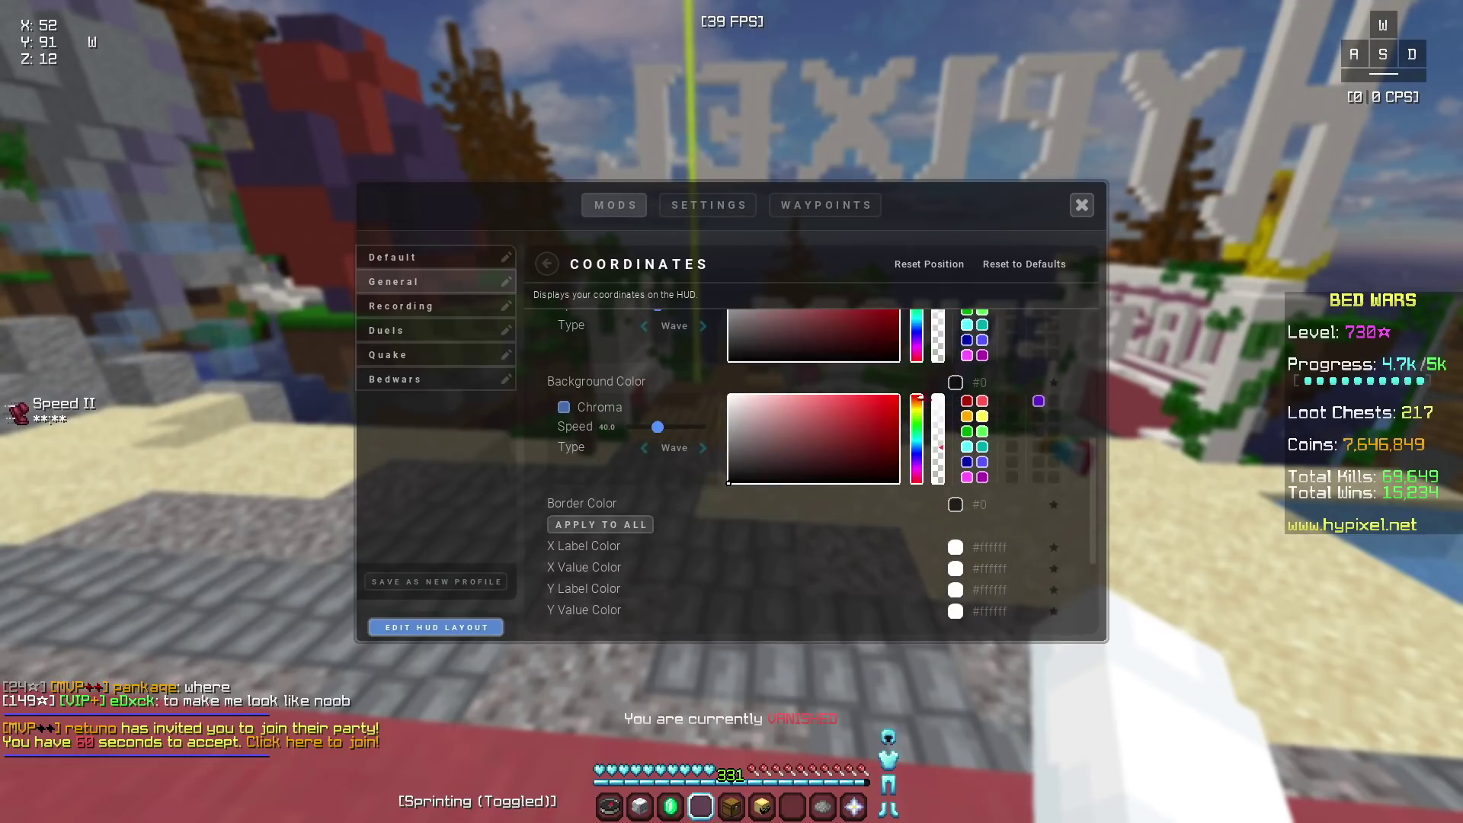
left_click(956, 504)
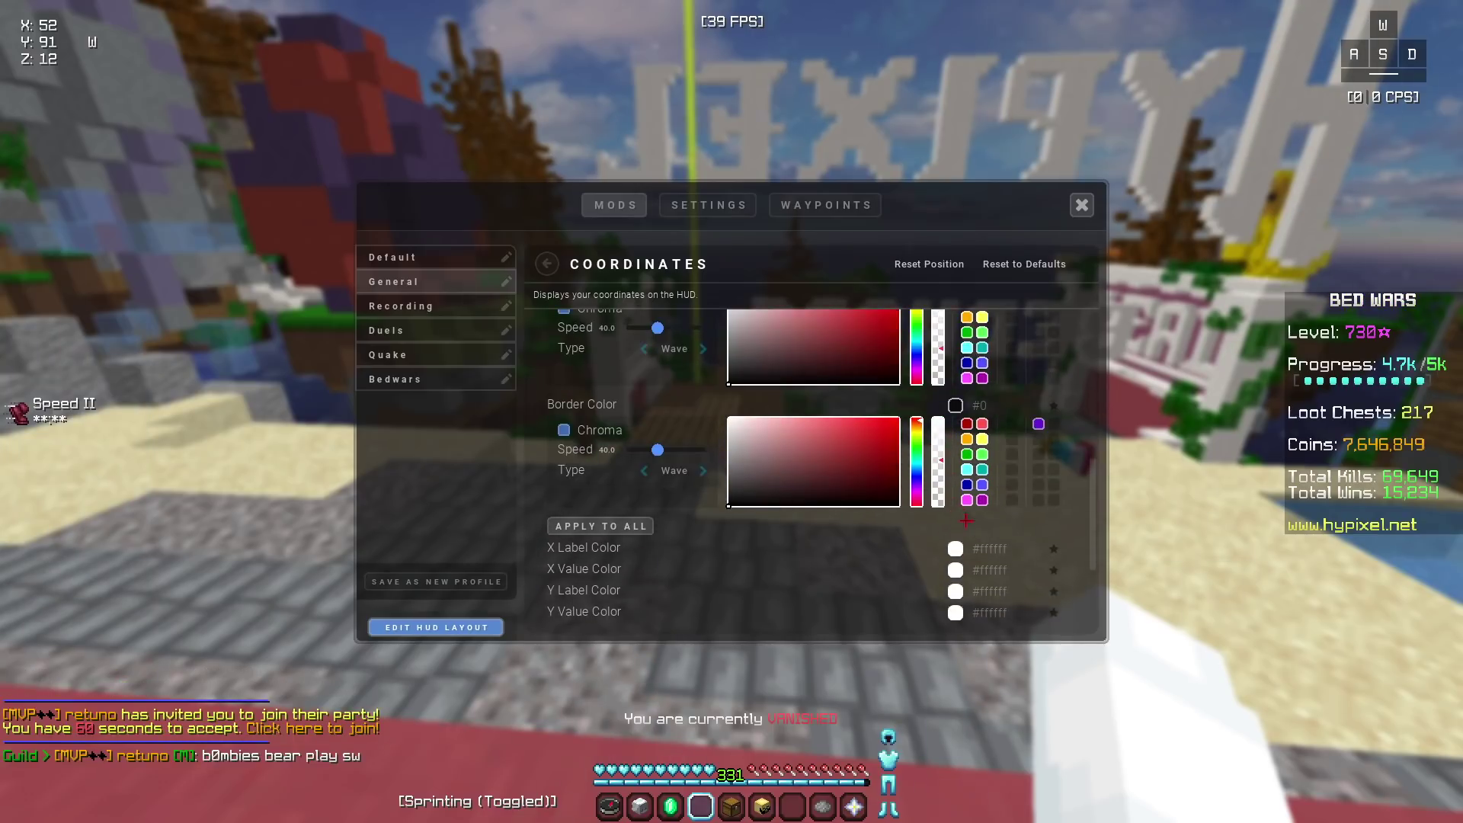
scroll(954, 392, "down", 3)
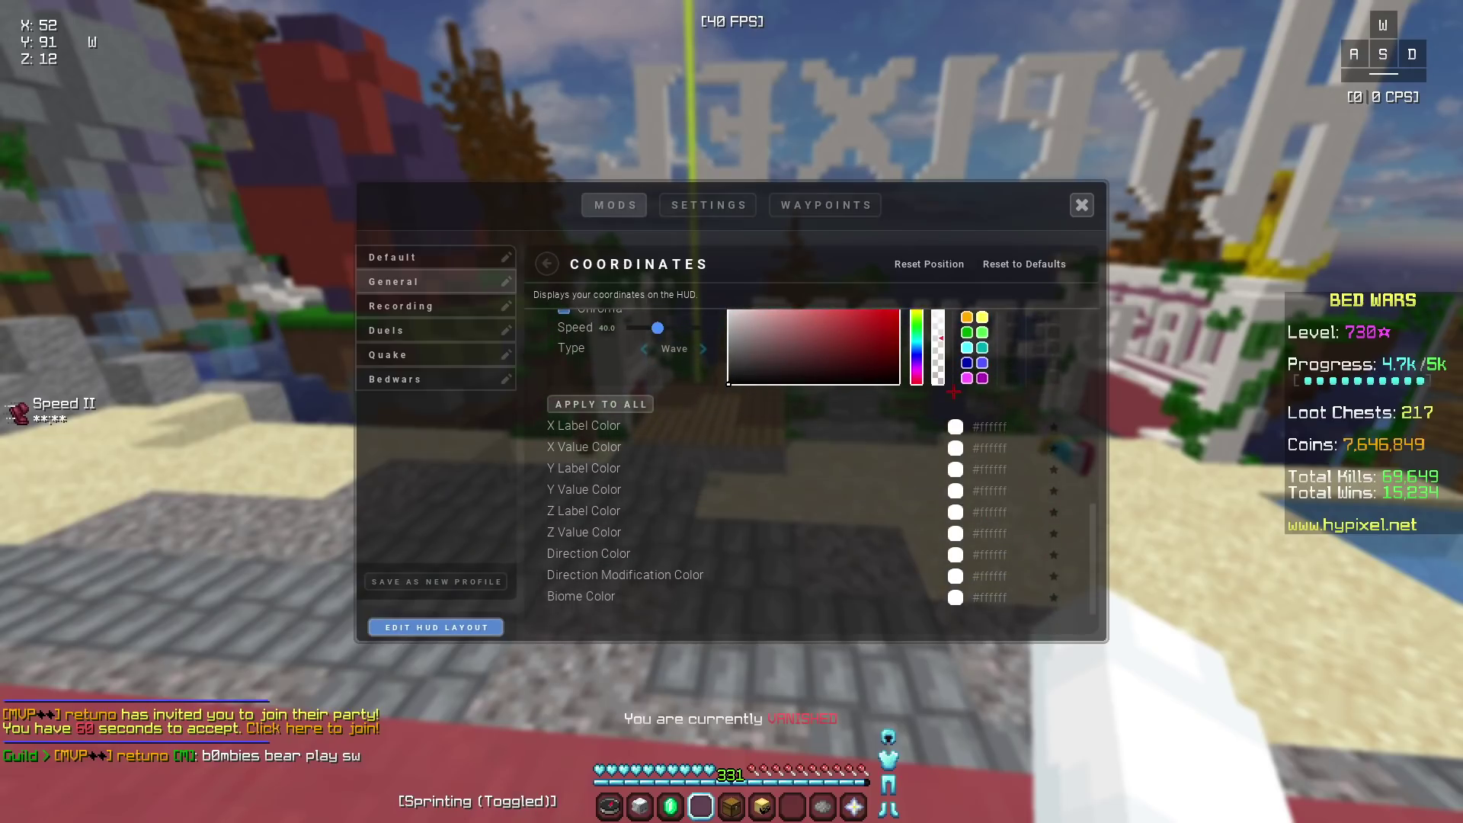
left_click(547, 264)
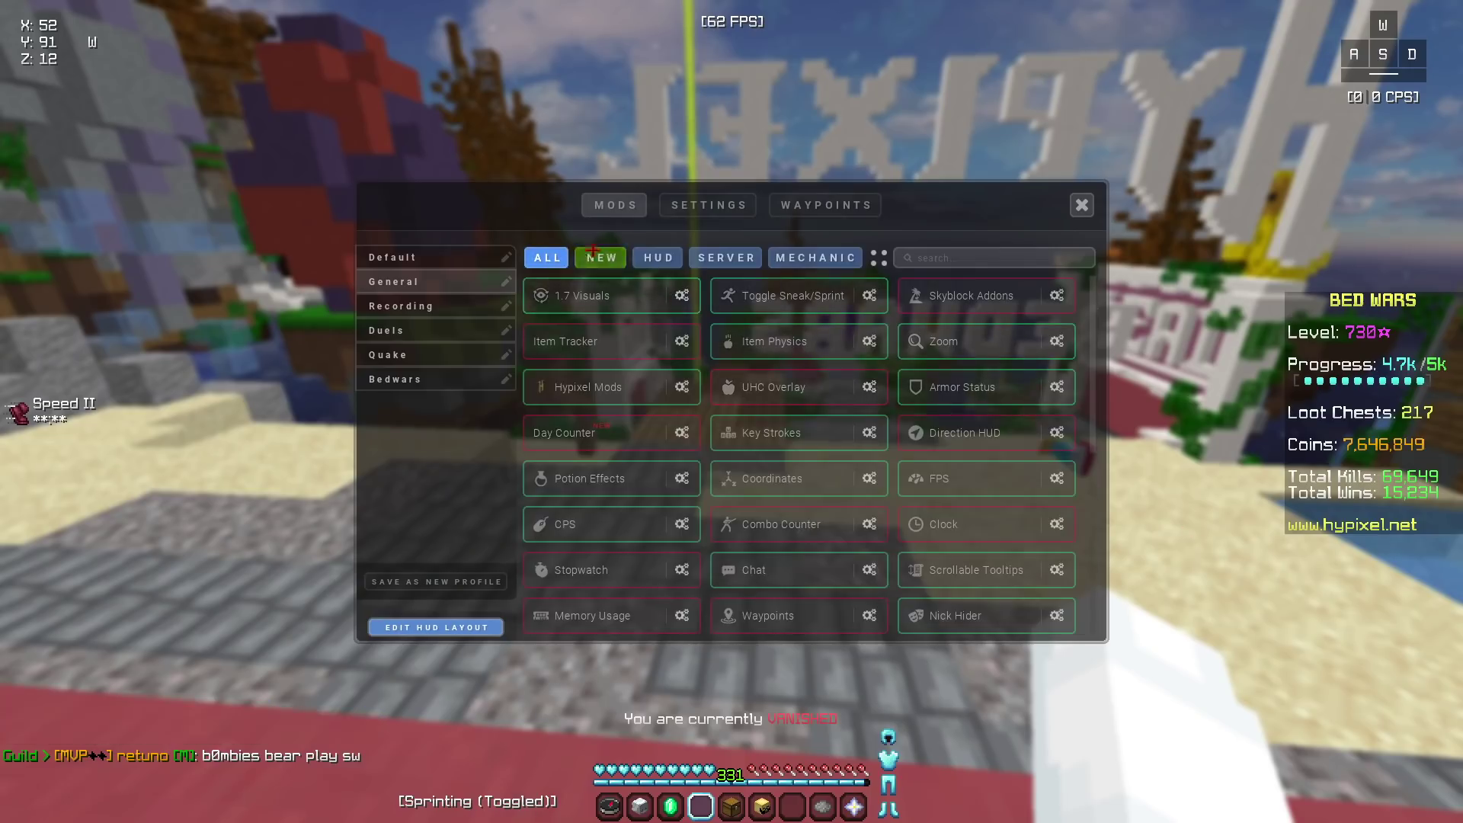
key("Escape")
Examine the FPS mod's options from the HUD layout, expanding its Text Color, Background Color and Border Color pickers.
key("Shift_R")
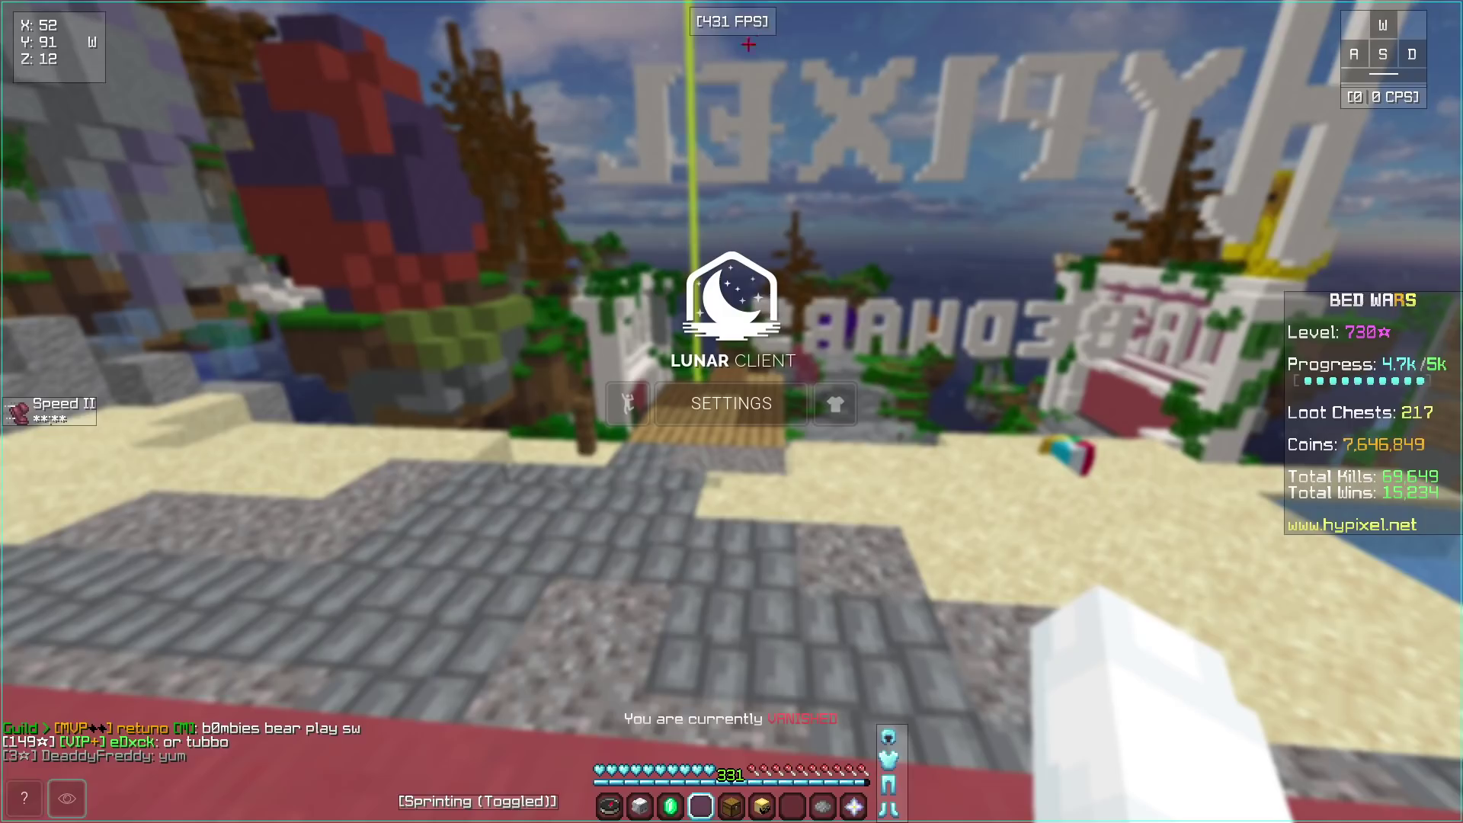
right_click(695, 28)
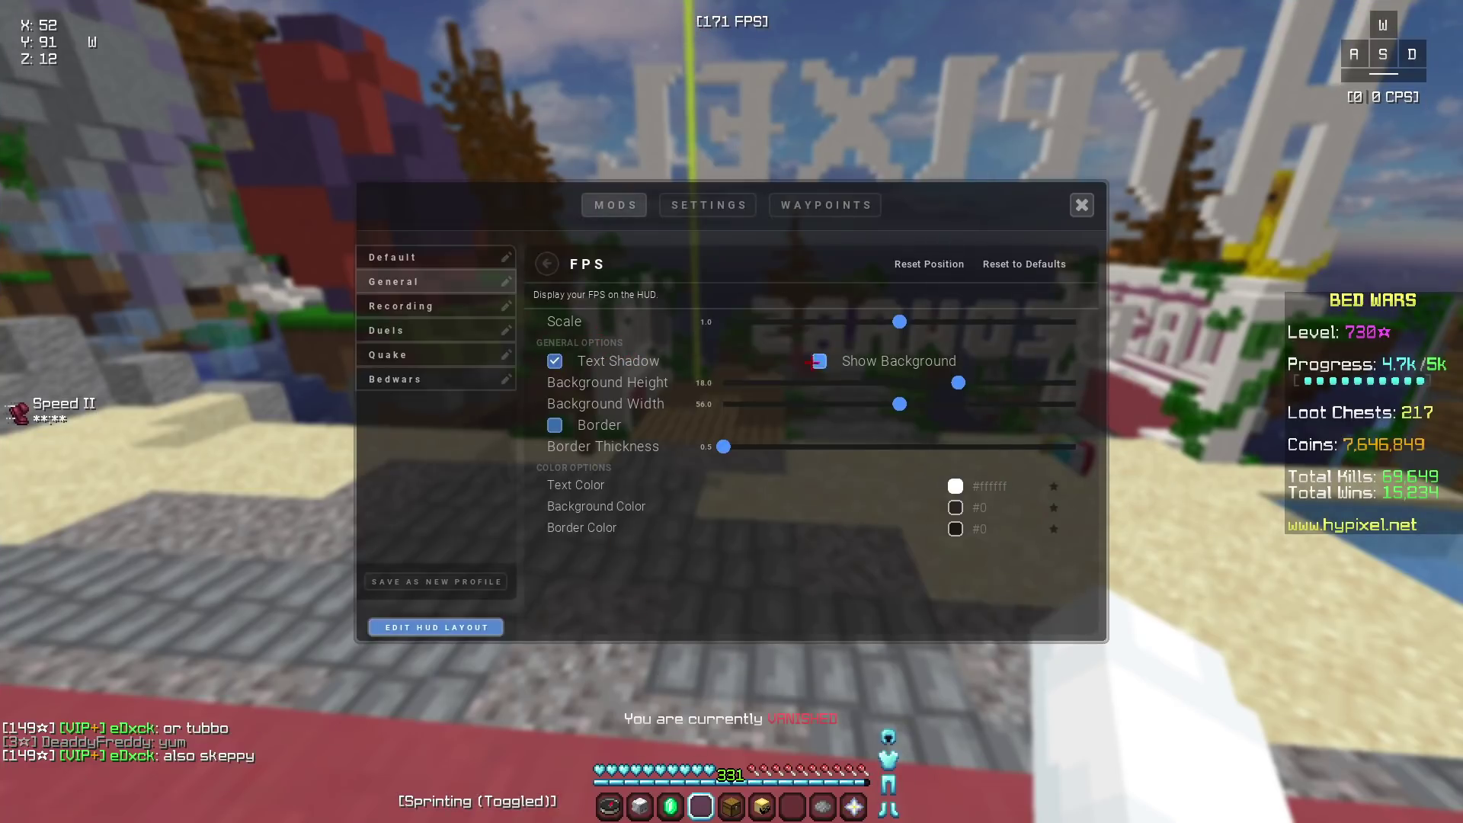
left_click(955, 486)
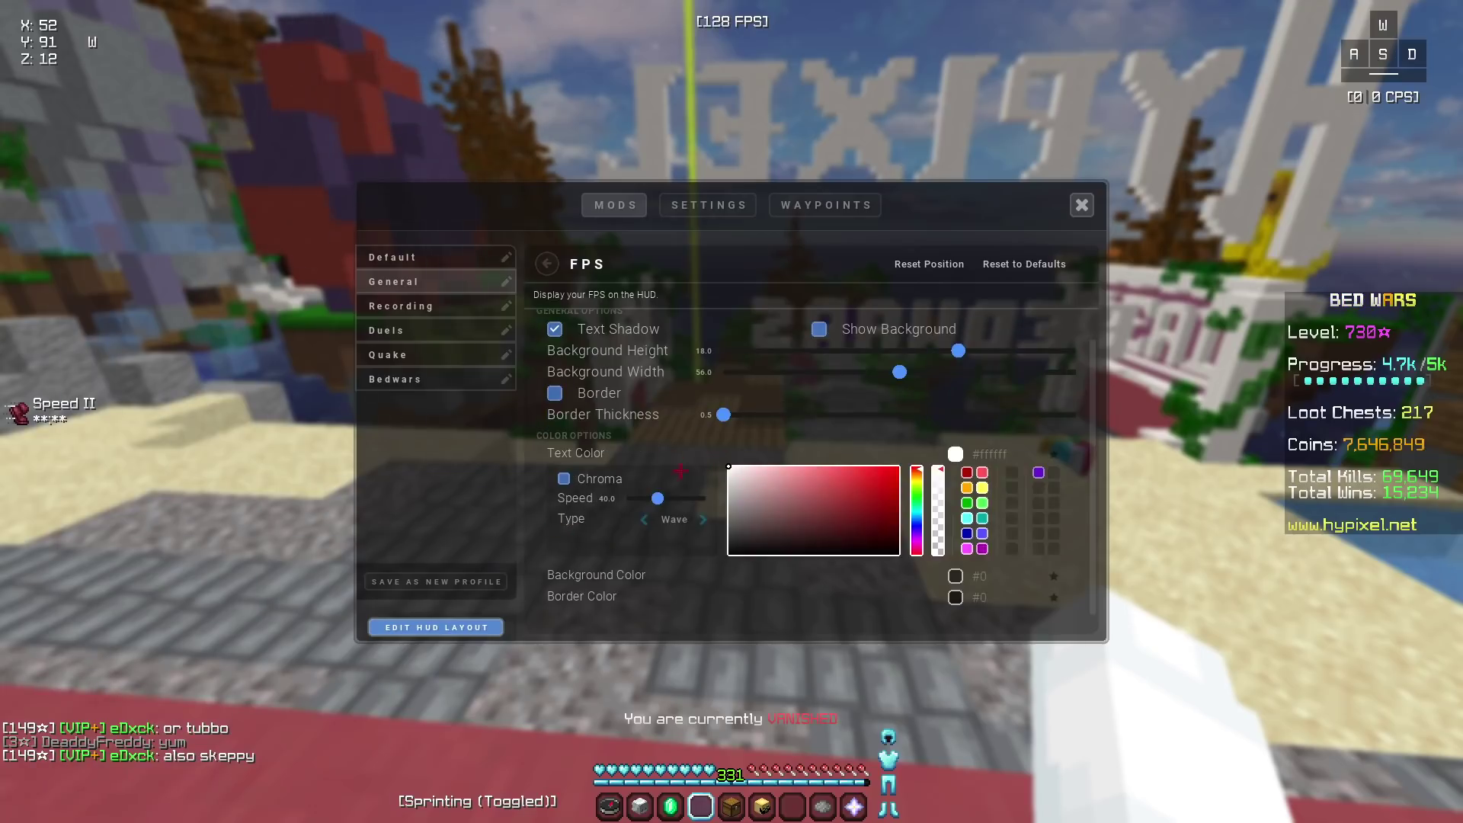
left_click(953, 574)
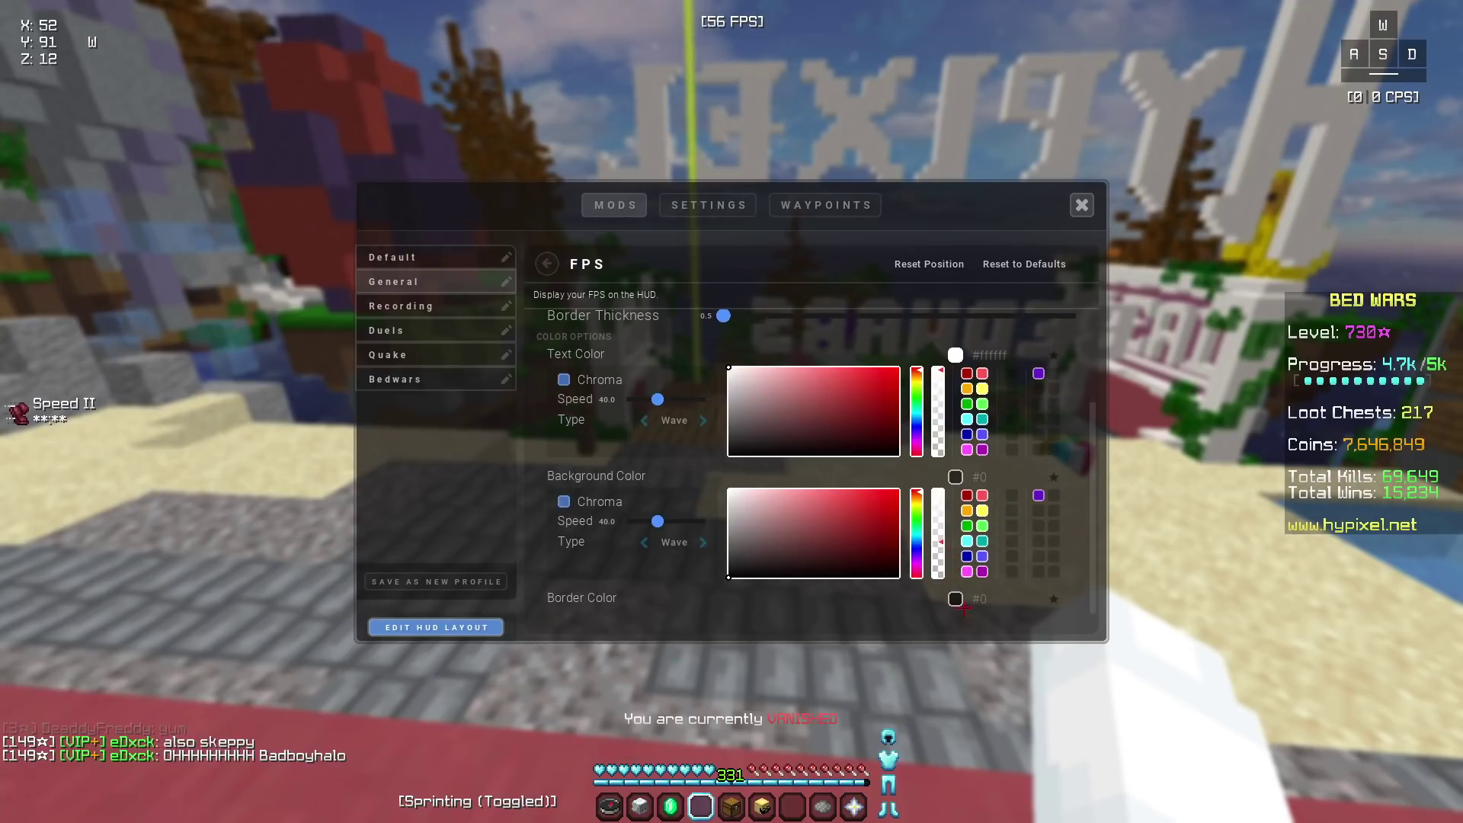
left_click(958, 600)
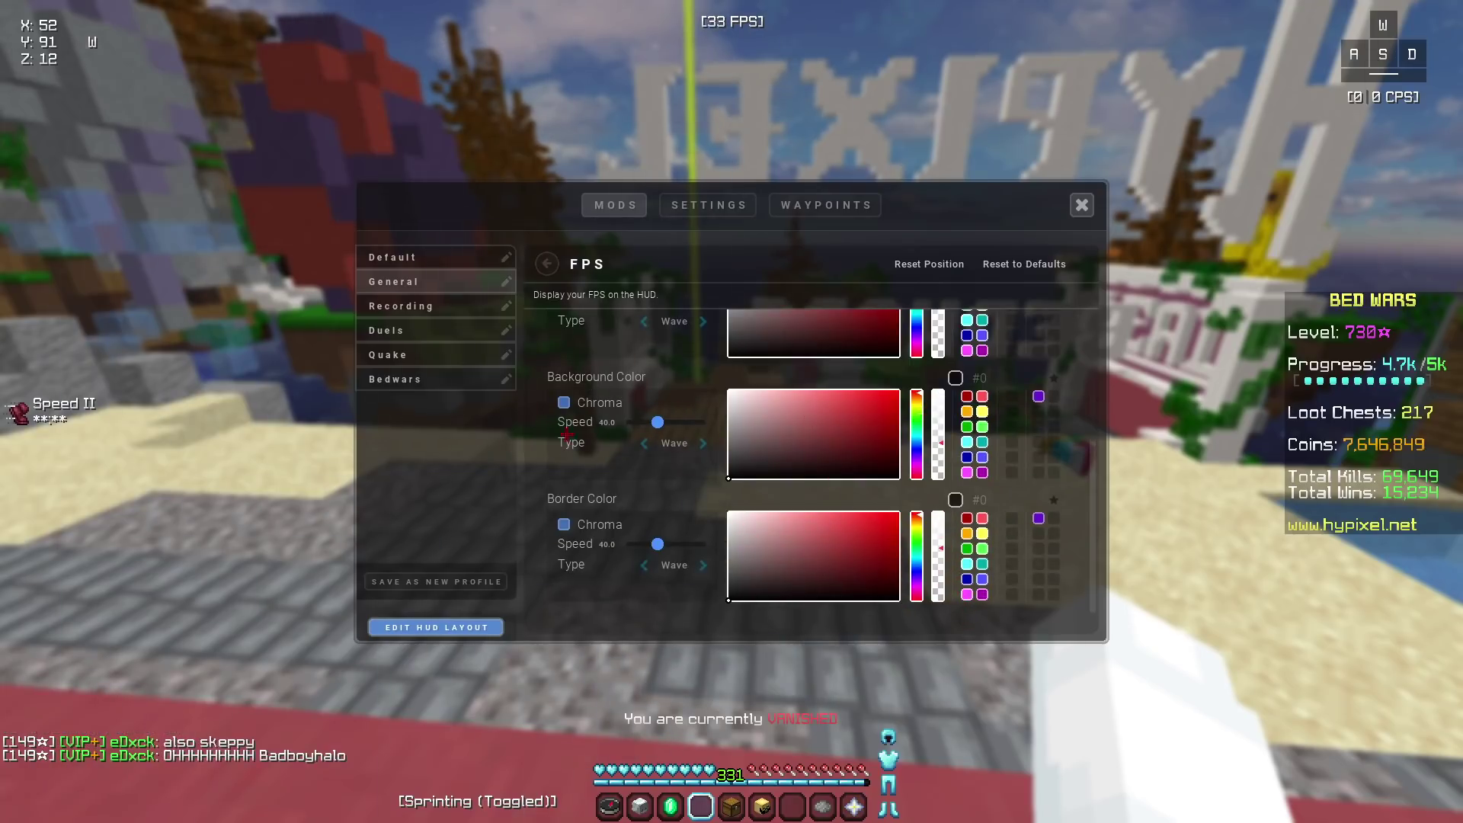
scroll(585, 412, "up", 3)
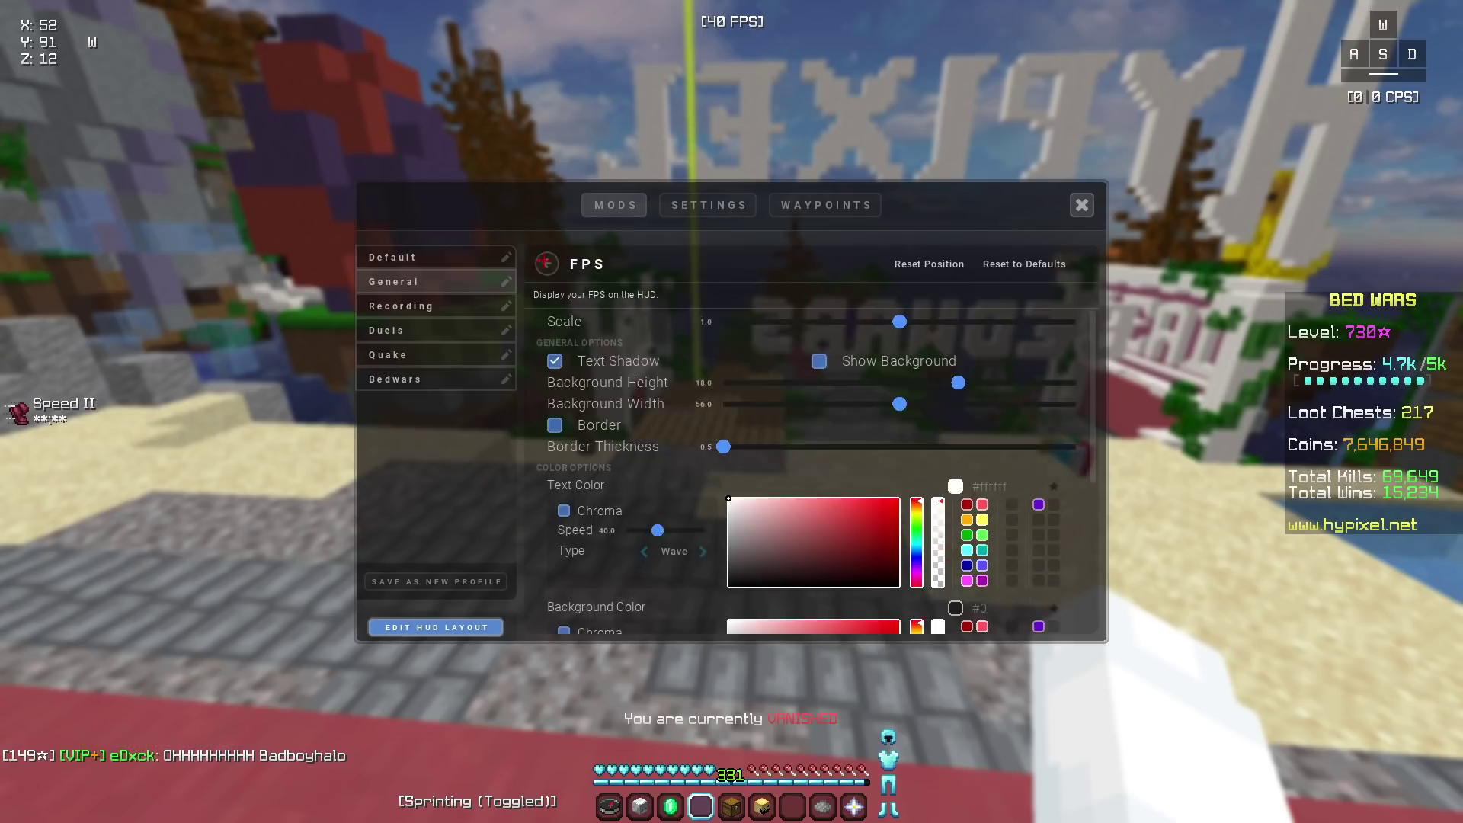
left_click(547, 263)
key("Escape")
Examine the Key Strokes mod's options, expanding the normal and pressed pickers for both text and background color.
key("Shift_R")
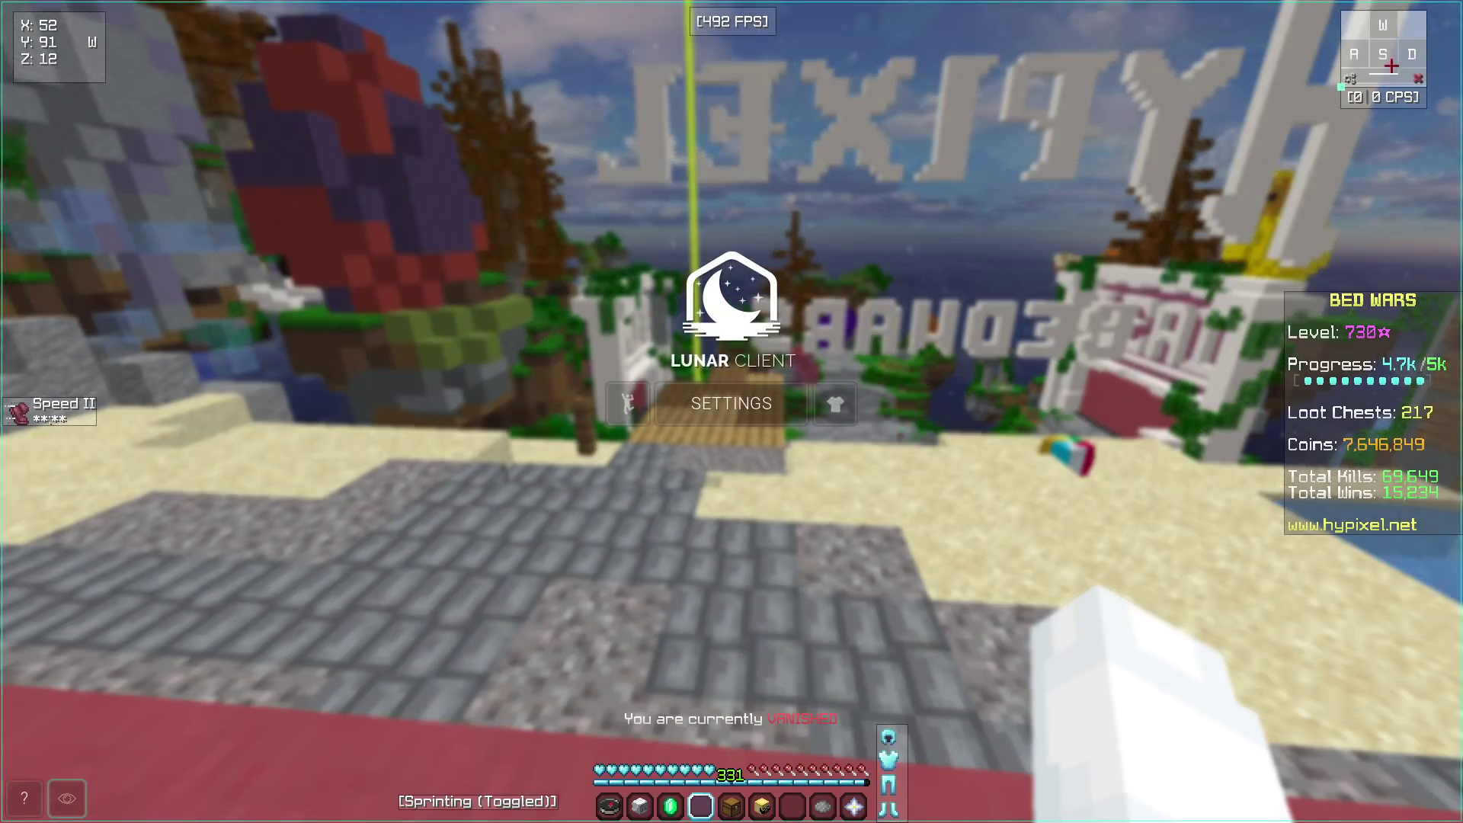
left_click(1357, 77)
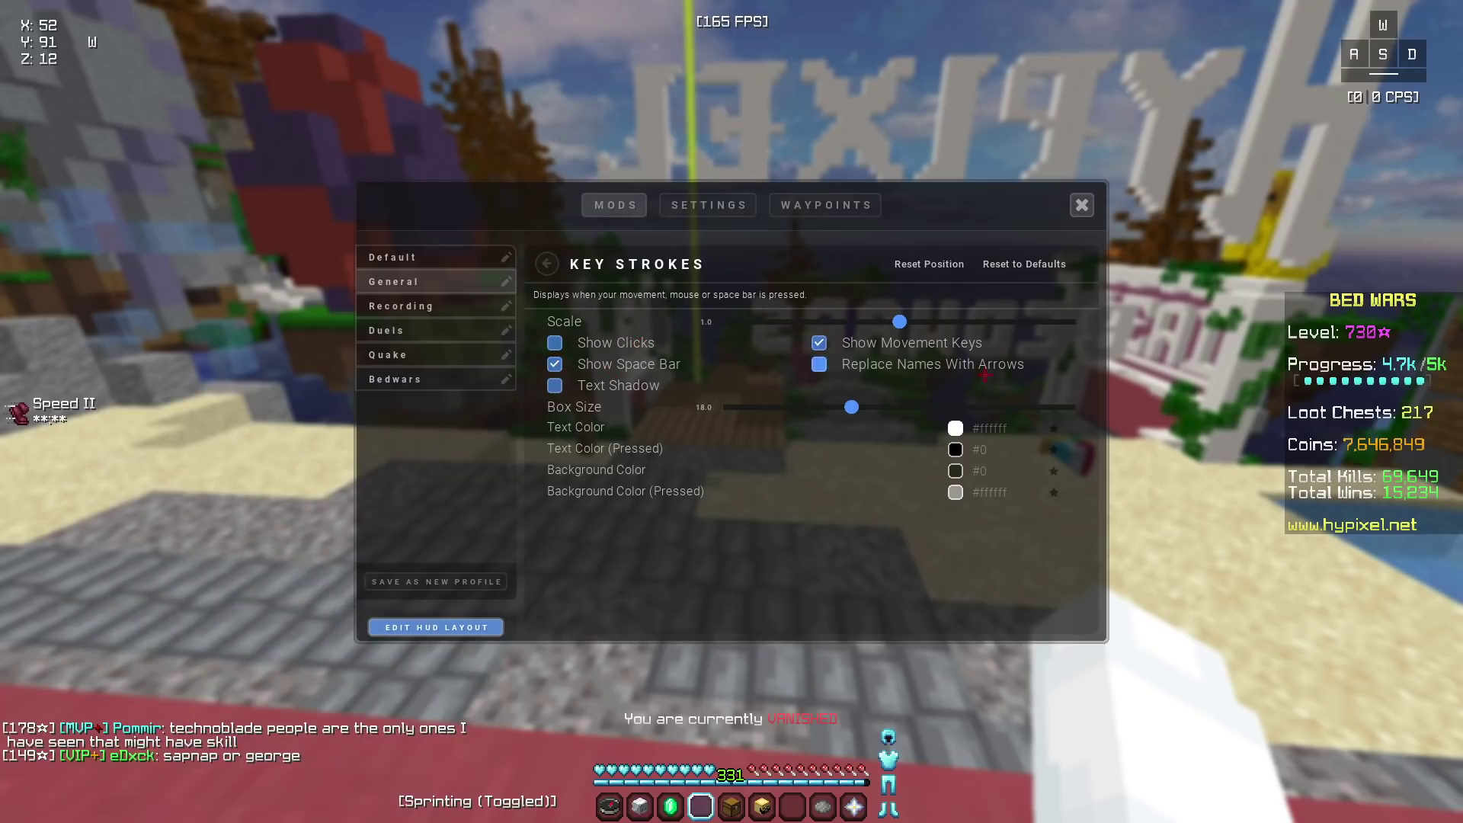
left_click(1005, 432)
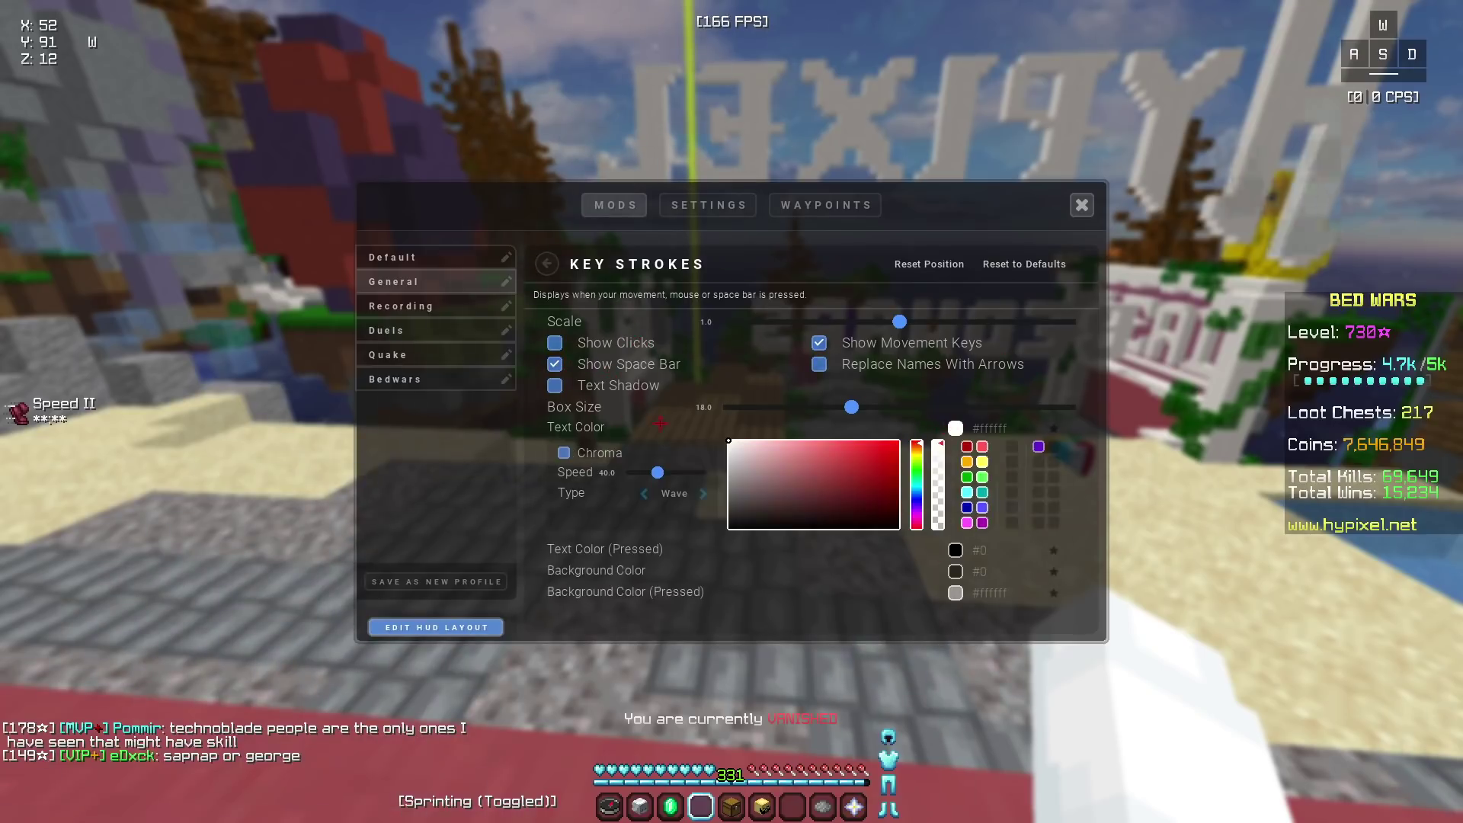
left_click(956, 550)
scroll(953, 545, "down", 2)
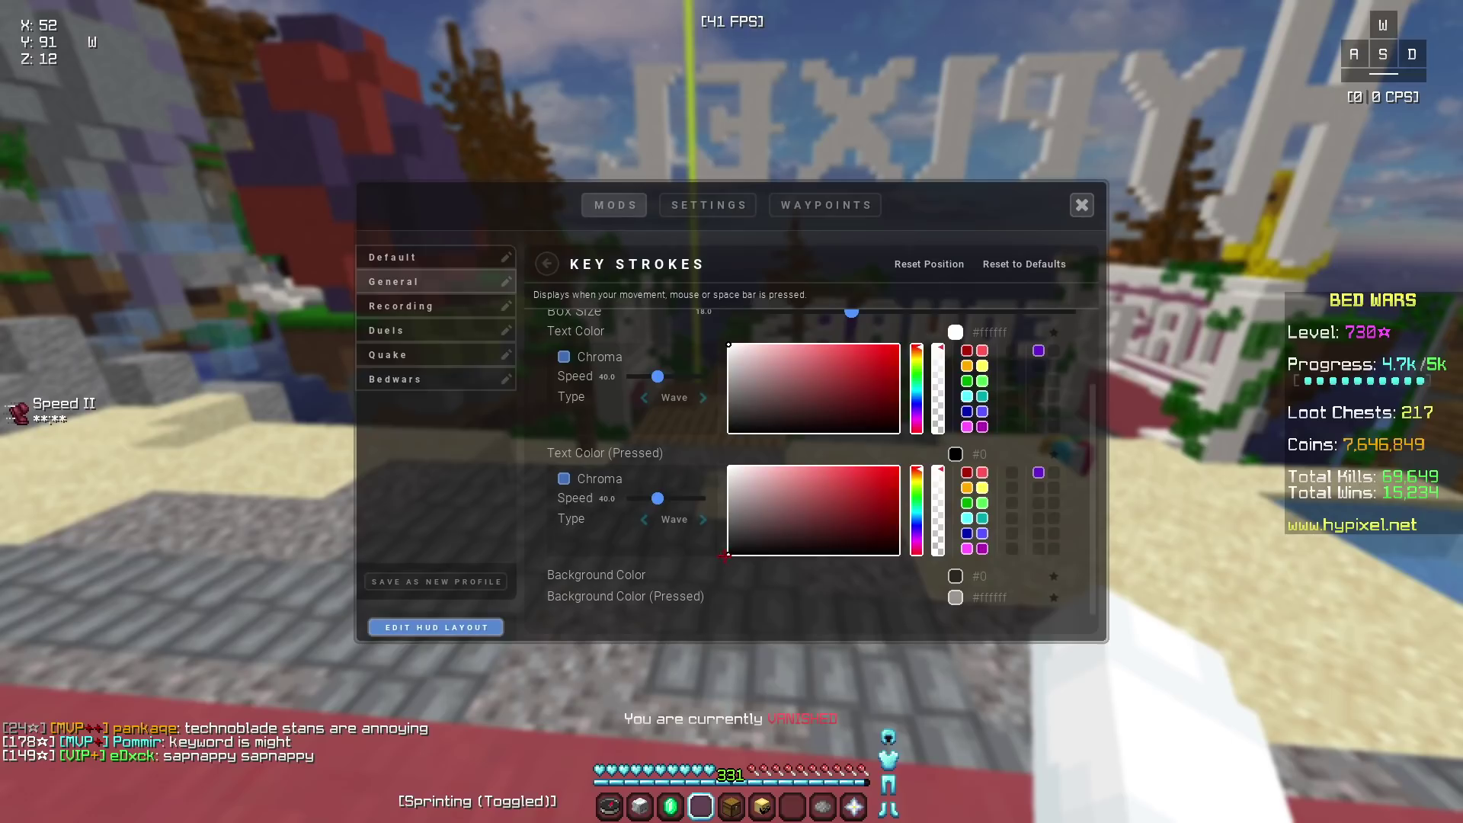
left_click(955, 575)
scroll(955, 569, "down", 2)
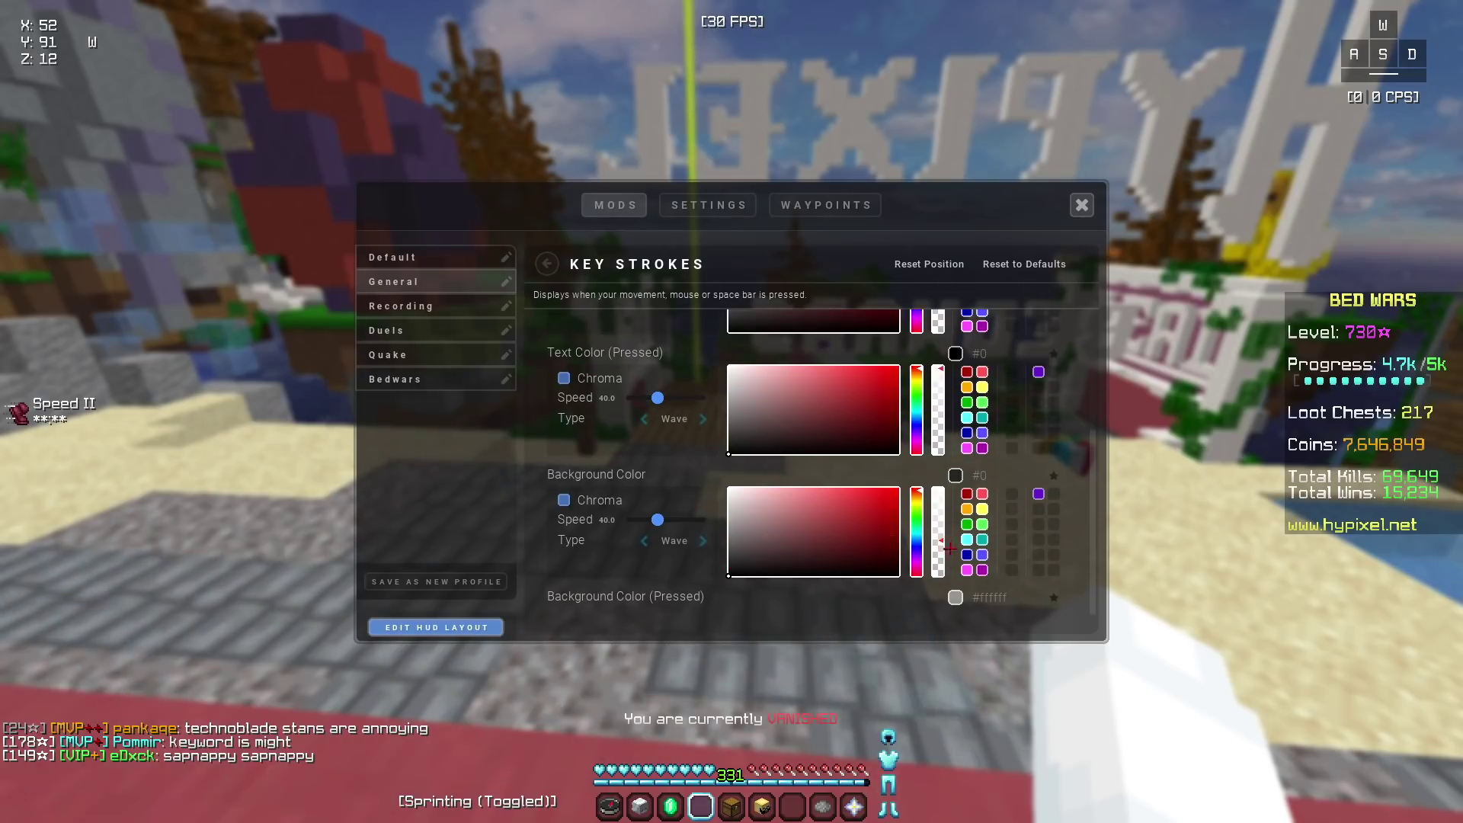
left_click(955, 597)
scroll(954, 594, "down", 2)
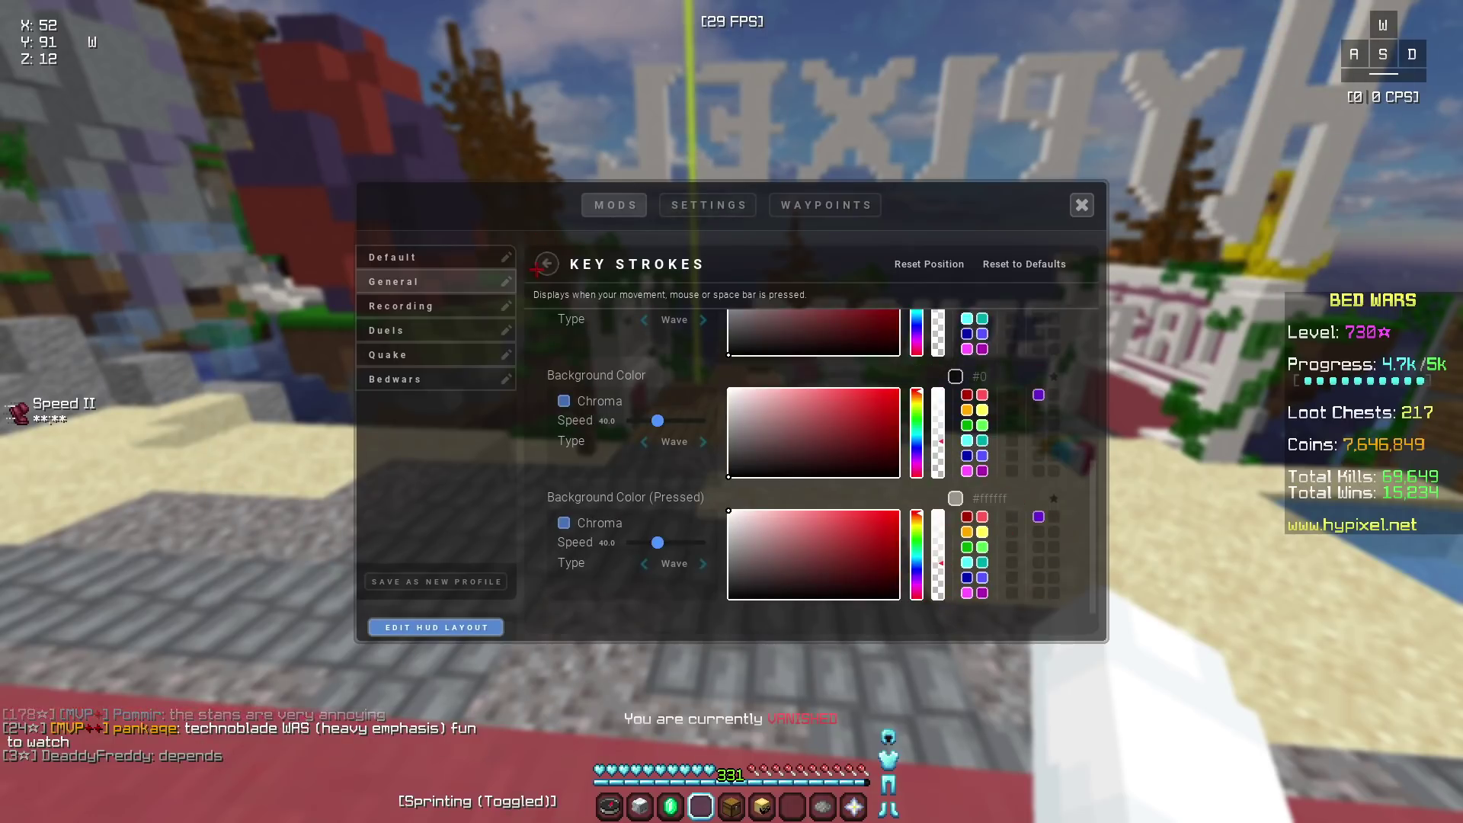
key("Escape")
key("Escape")
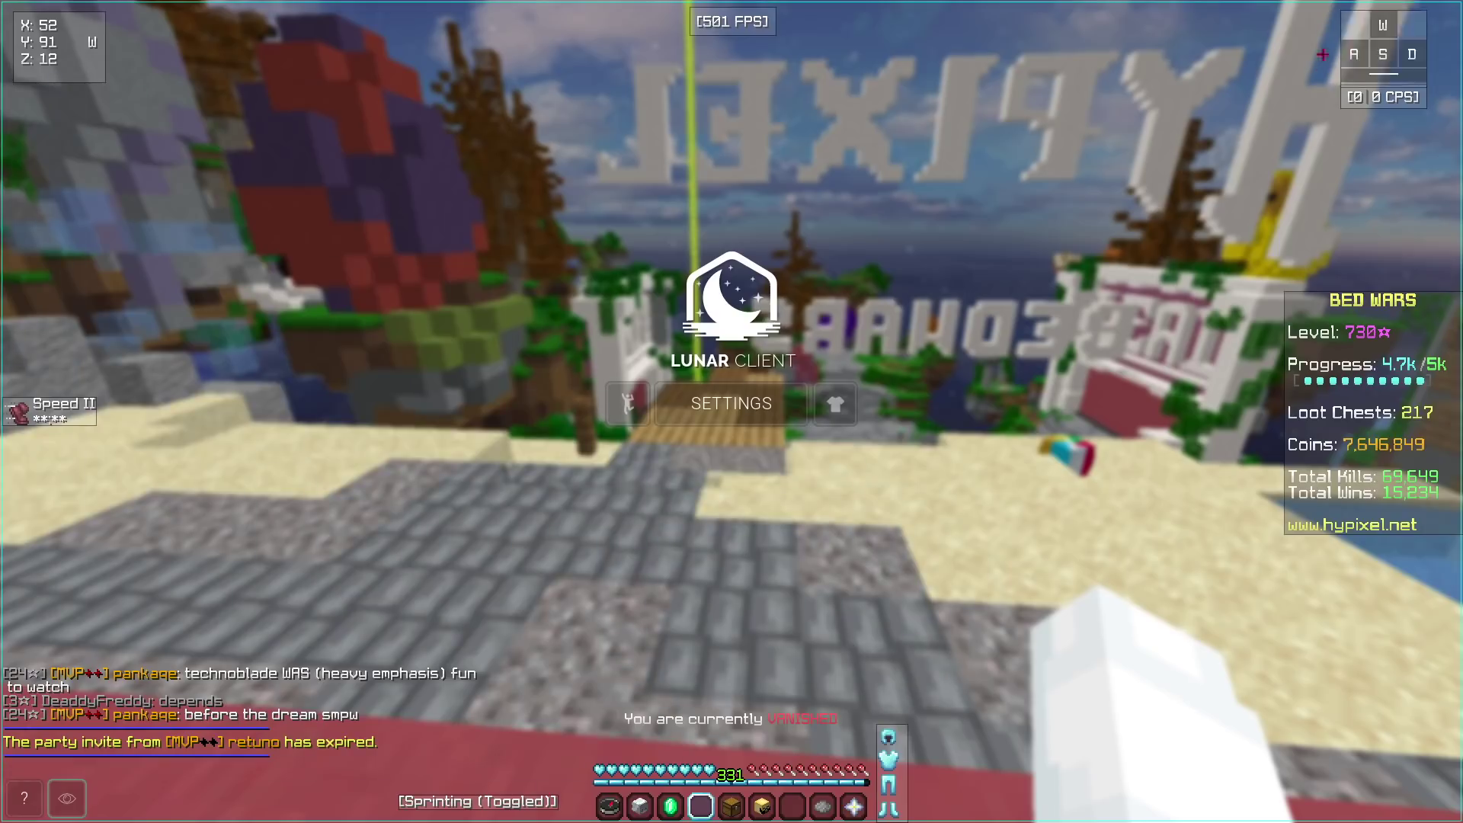
Examine the CPS mod's options from the HUD layout and expand its Line Color picker.
left_click(1351, 101)
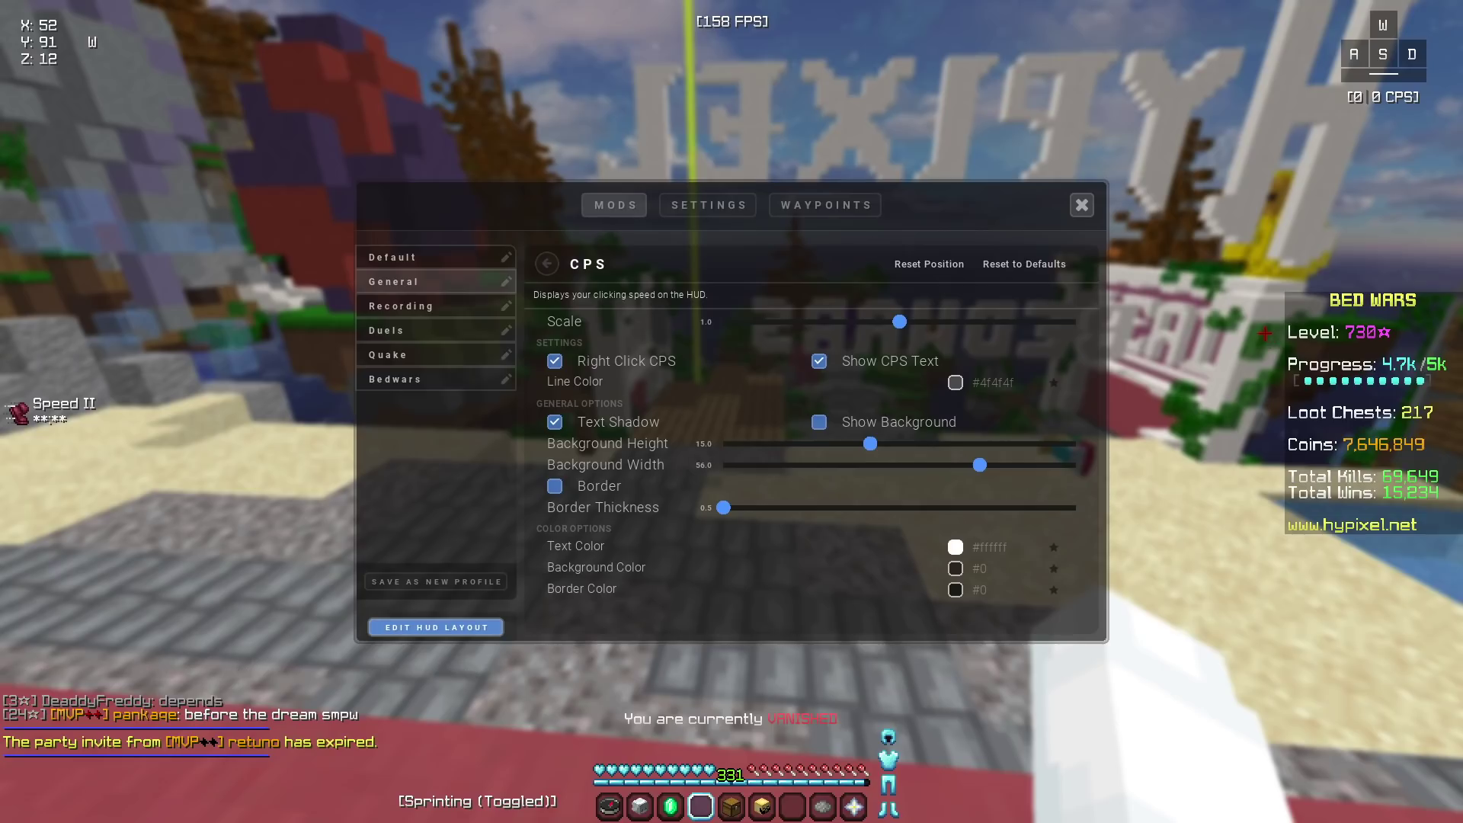
left_click(955, 383)
scroll(975, 462, "up", 3)
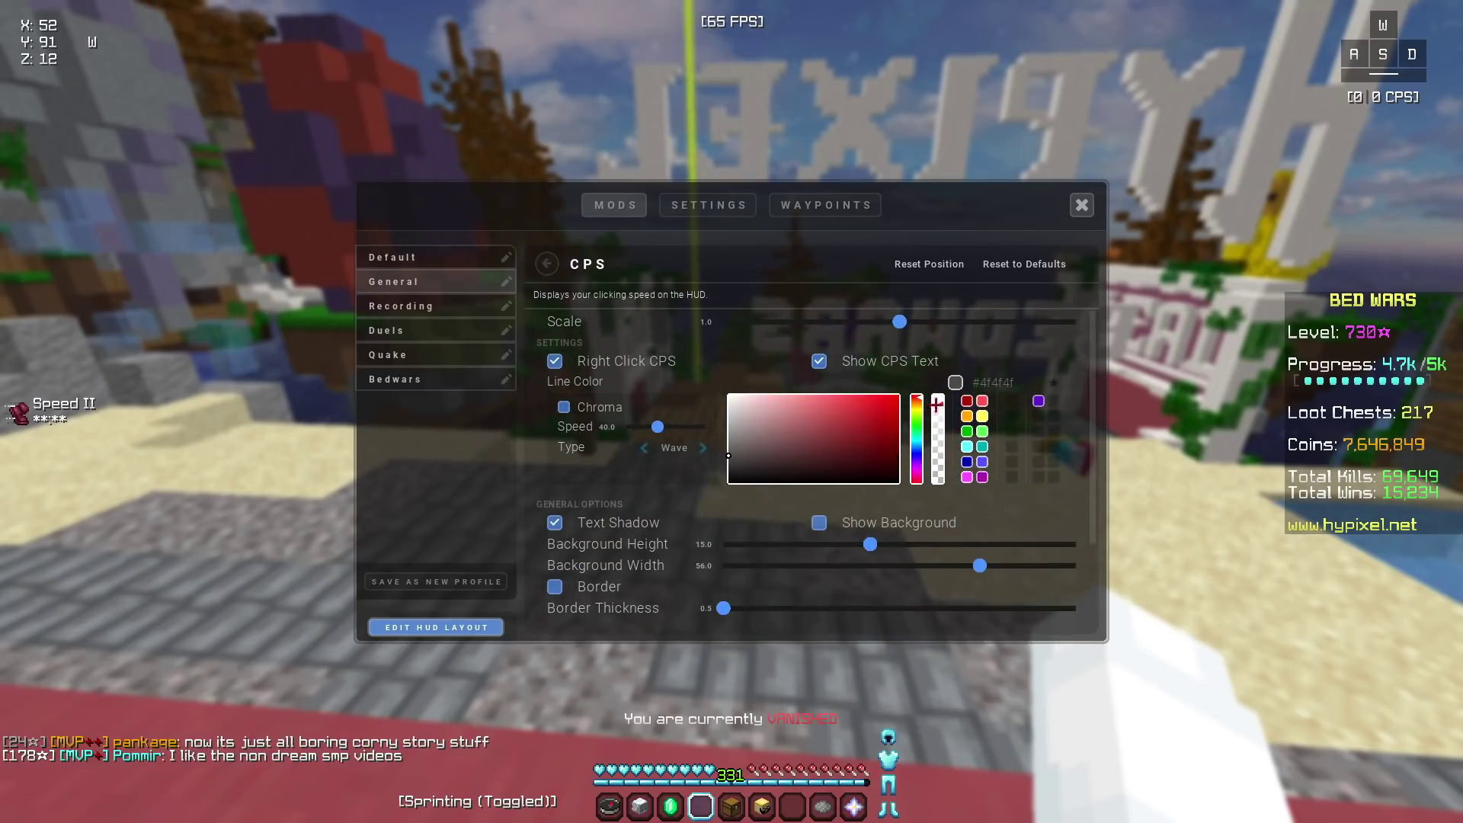
key("Escape")
Examine the Toggle Sneak/Sprint mod's sprint, fly boost and text color options from the HUD layout.
key("Shift_R")
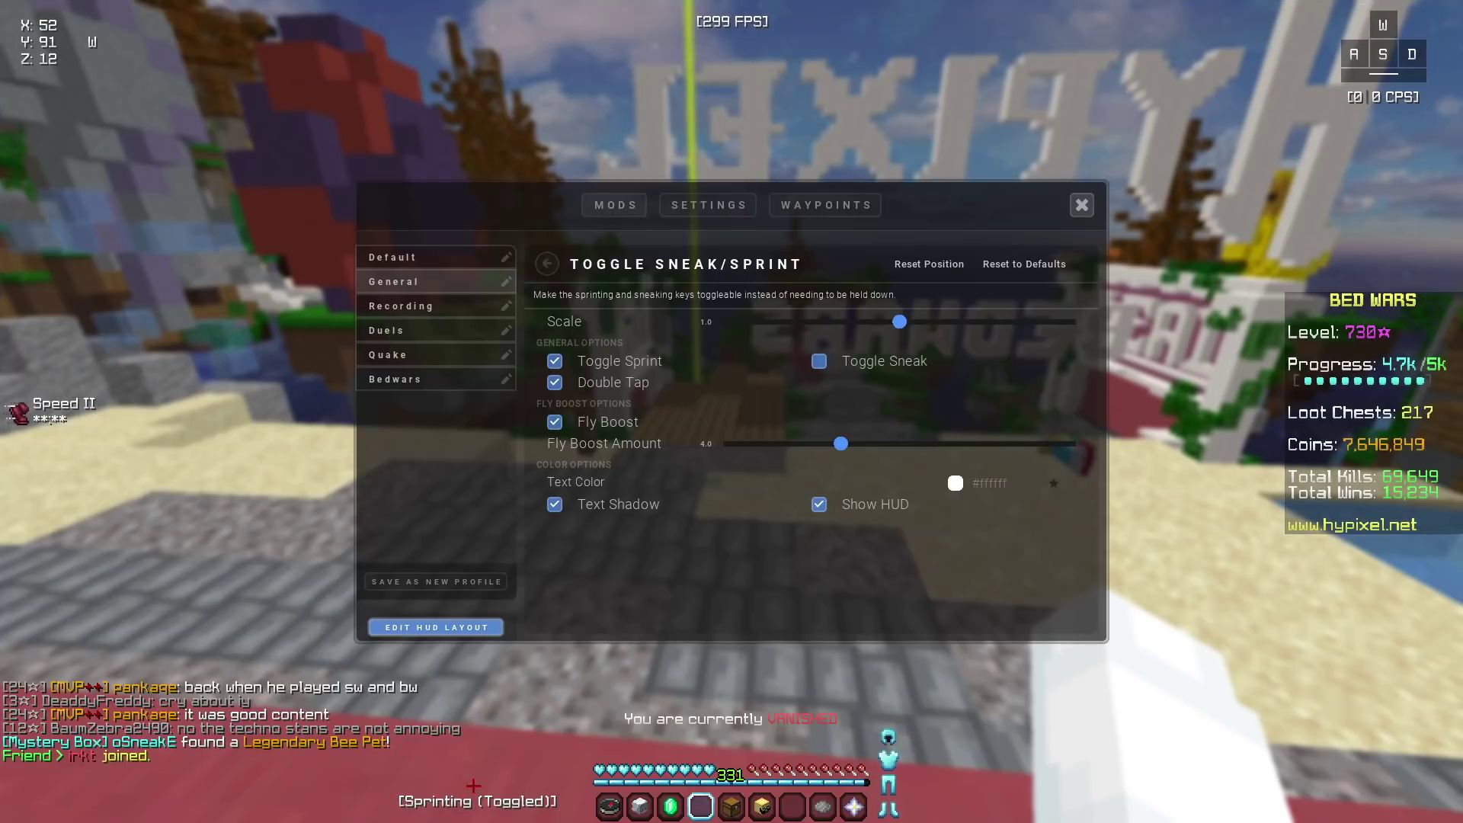
left_click(472, 800)
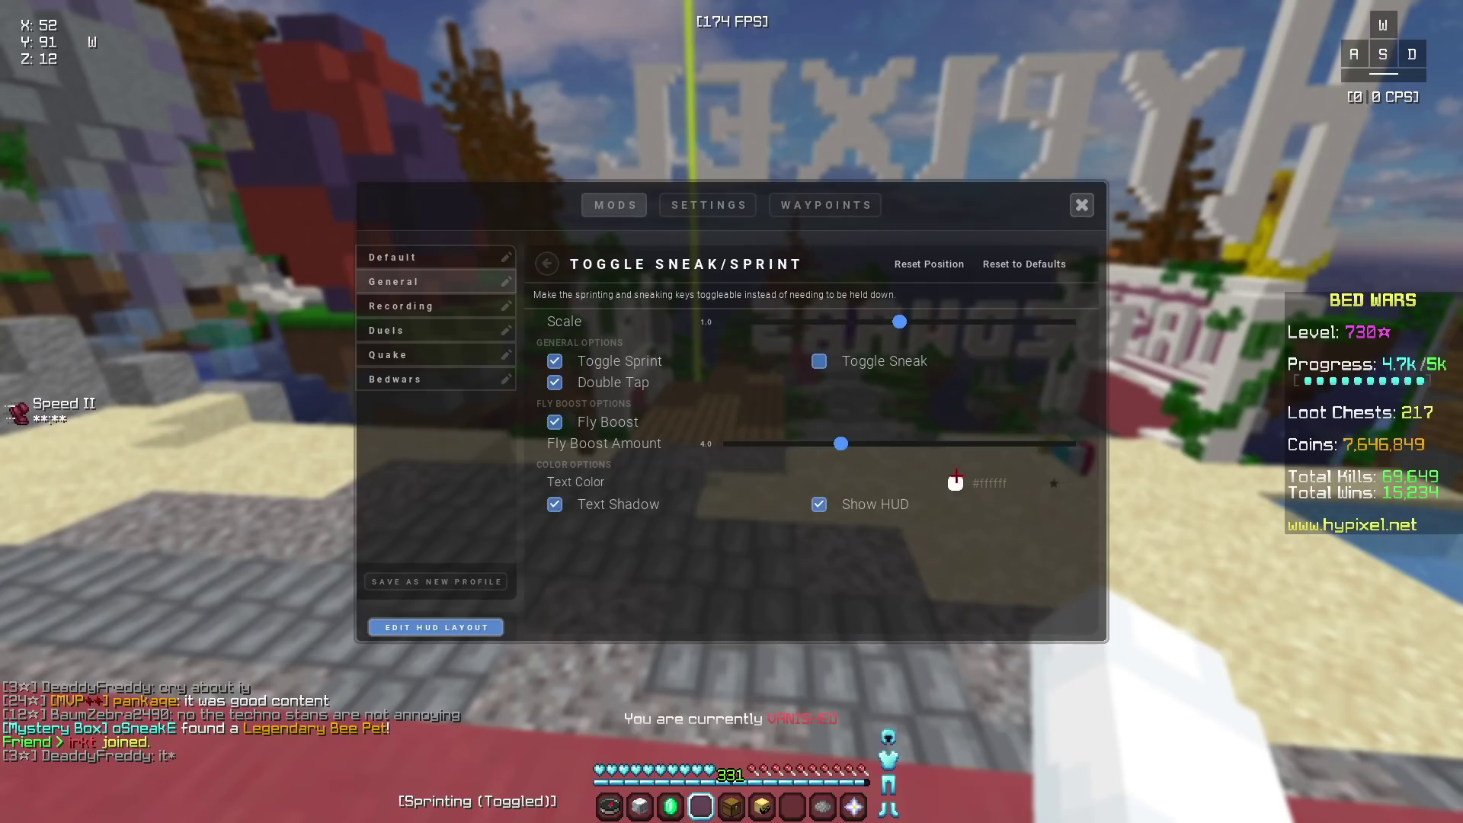
left_click(956, 477)
key("Escape")
Examine the Potion Effects mod's options, expanding its Text Color and Duration Color pickers, and return to the HUD layout.
key("Shift_R")
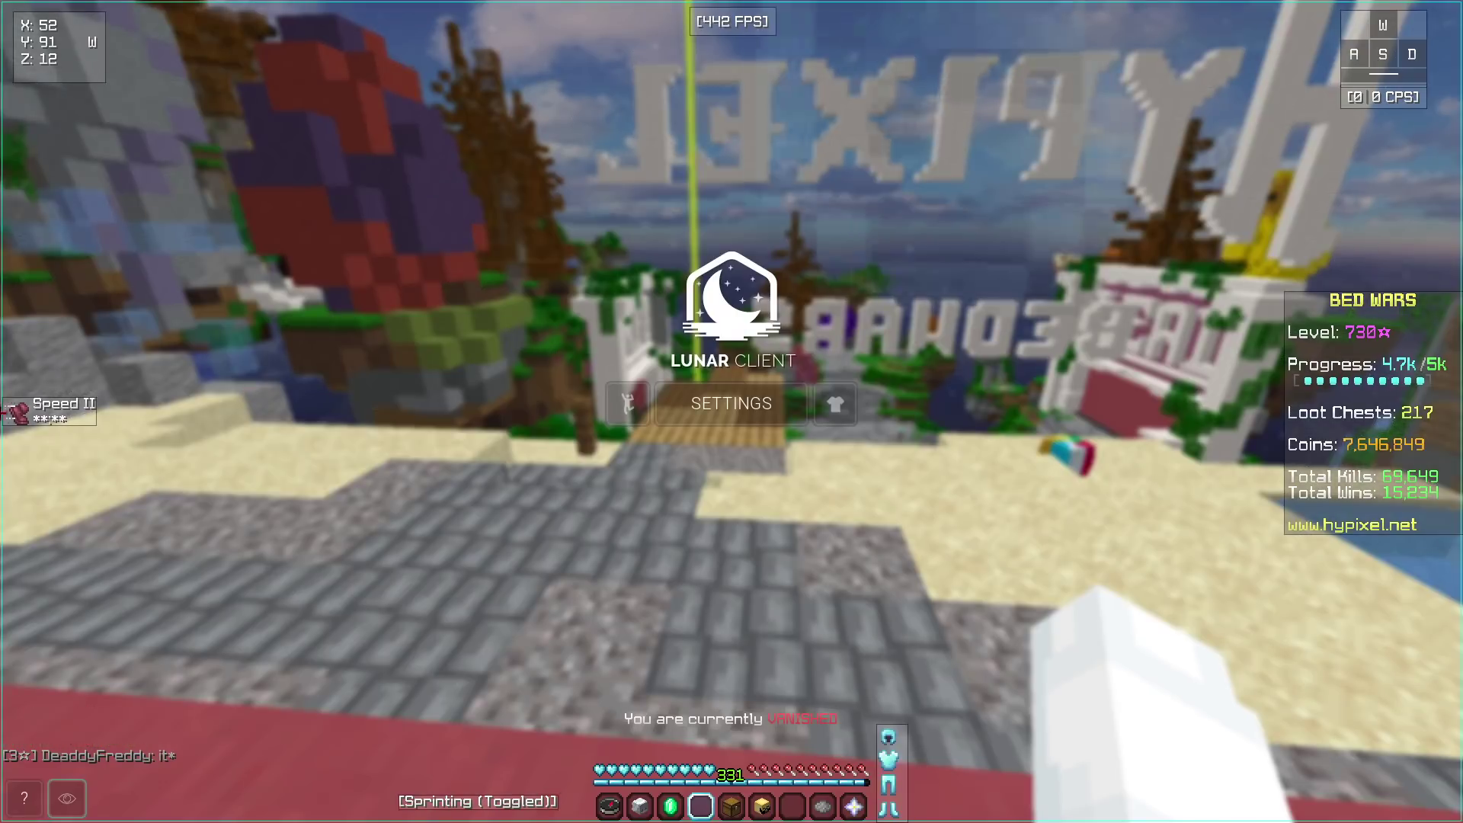
right_click(8, 414)
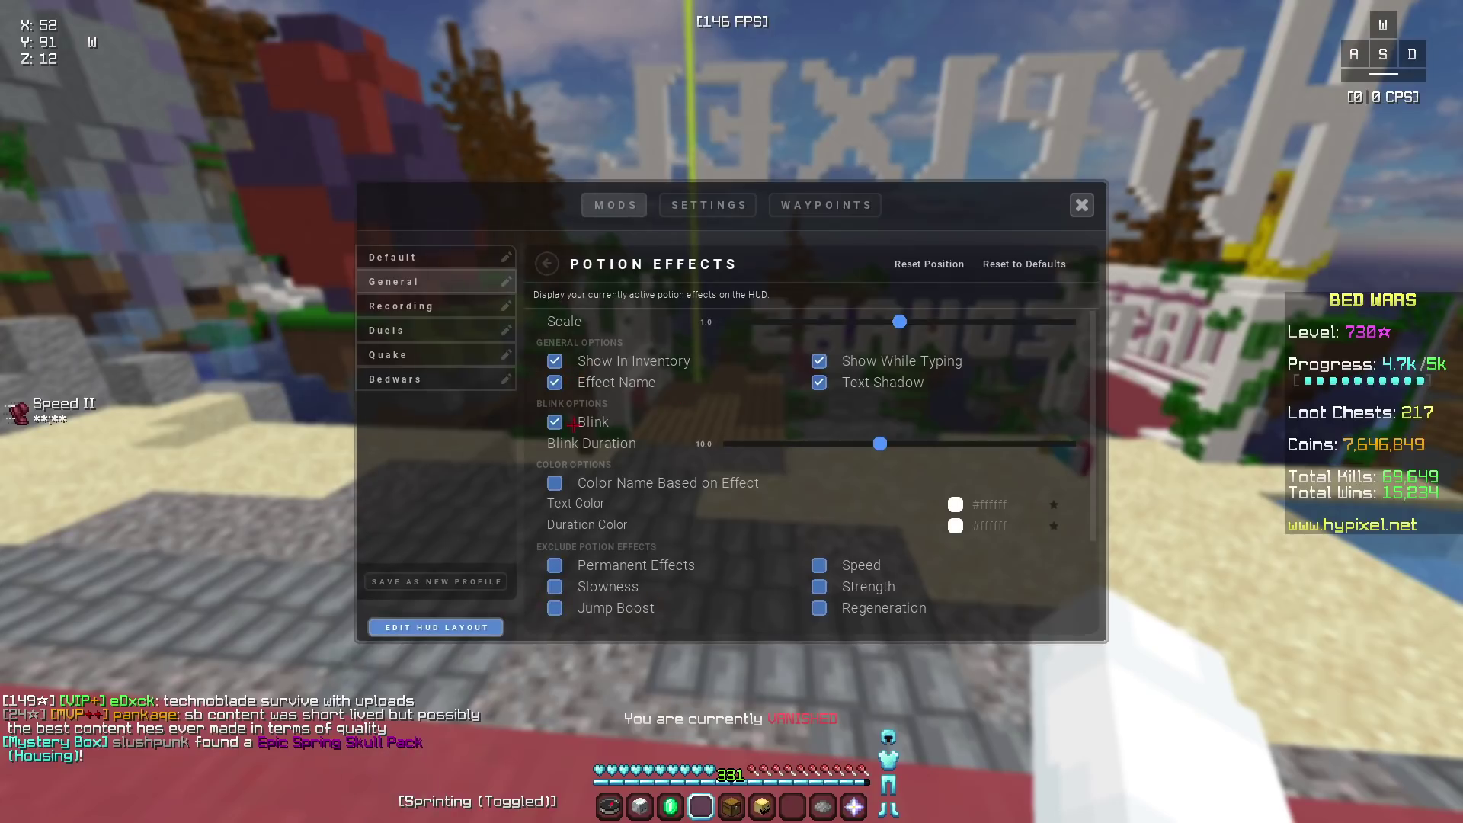
left_click(956, 503)
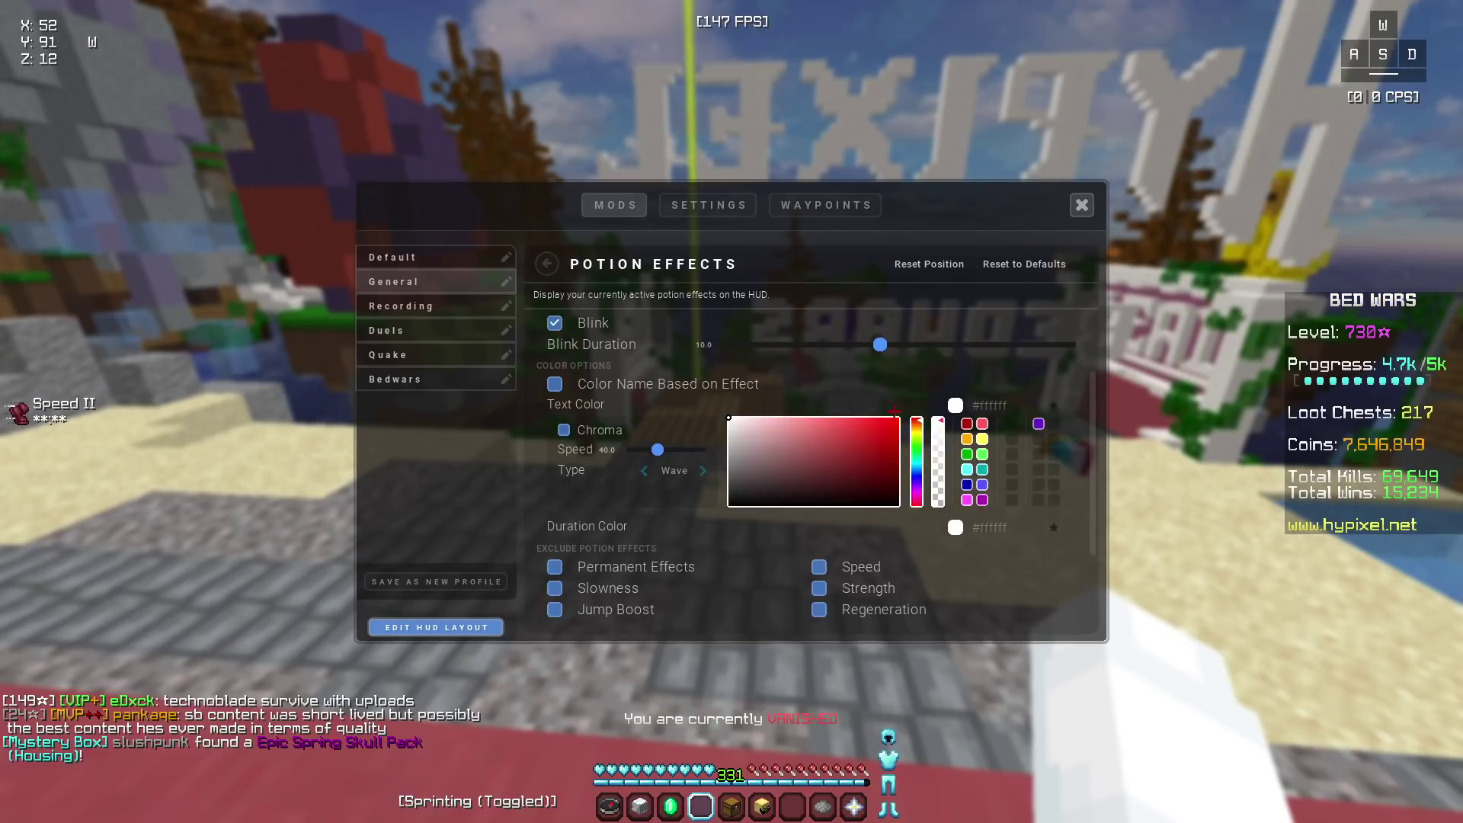
left_click(955, 531)
scroll(946, 526, "up", 5)
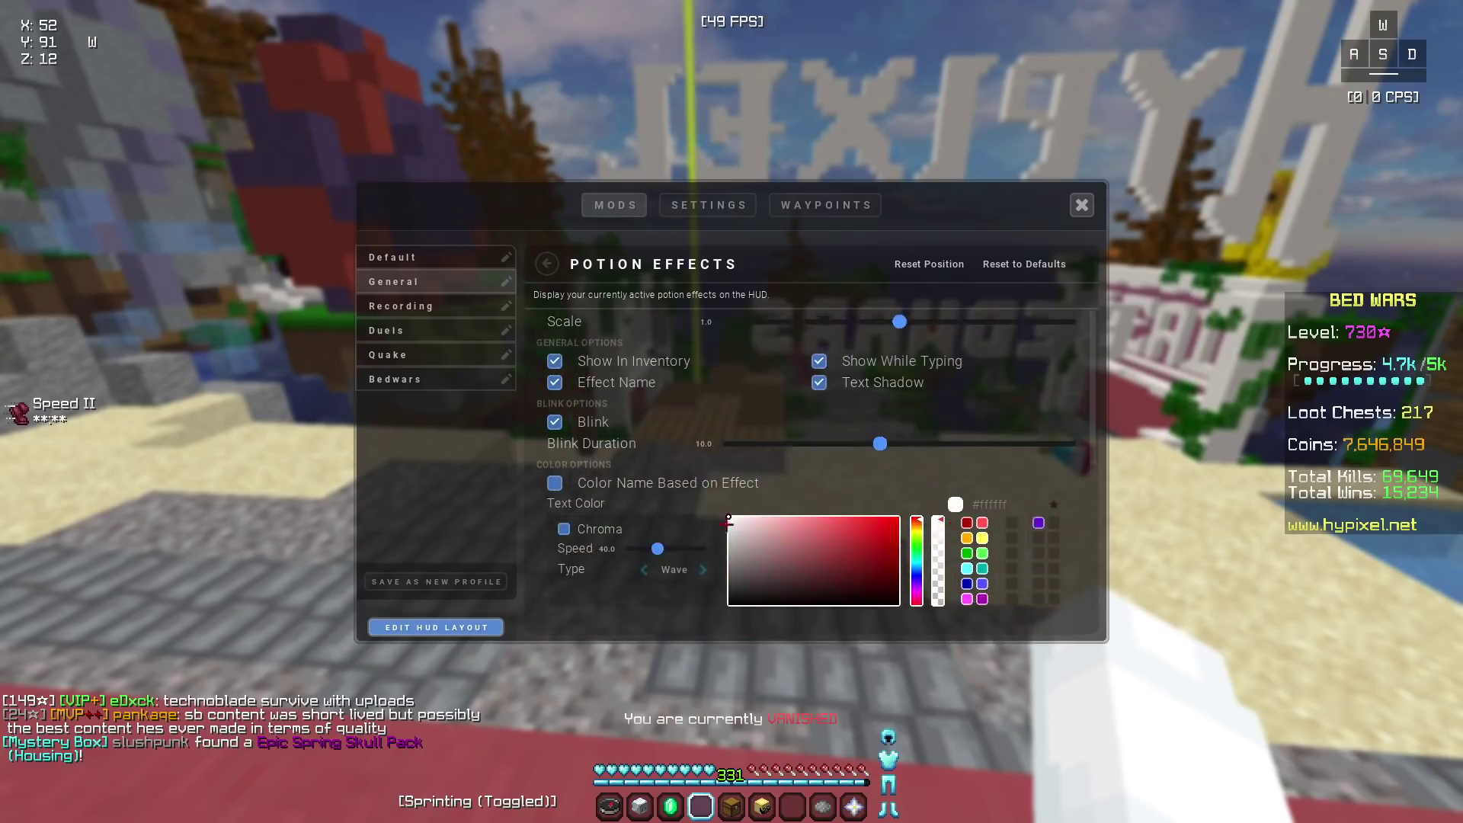
scroll(664, 450, "down", 3)
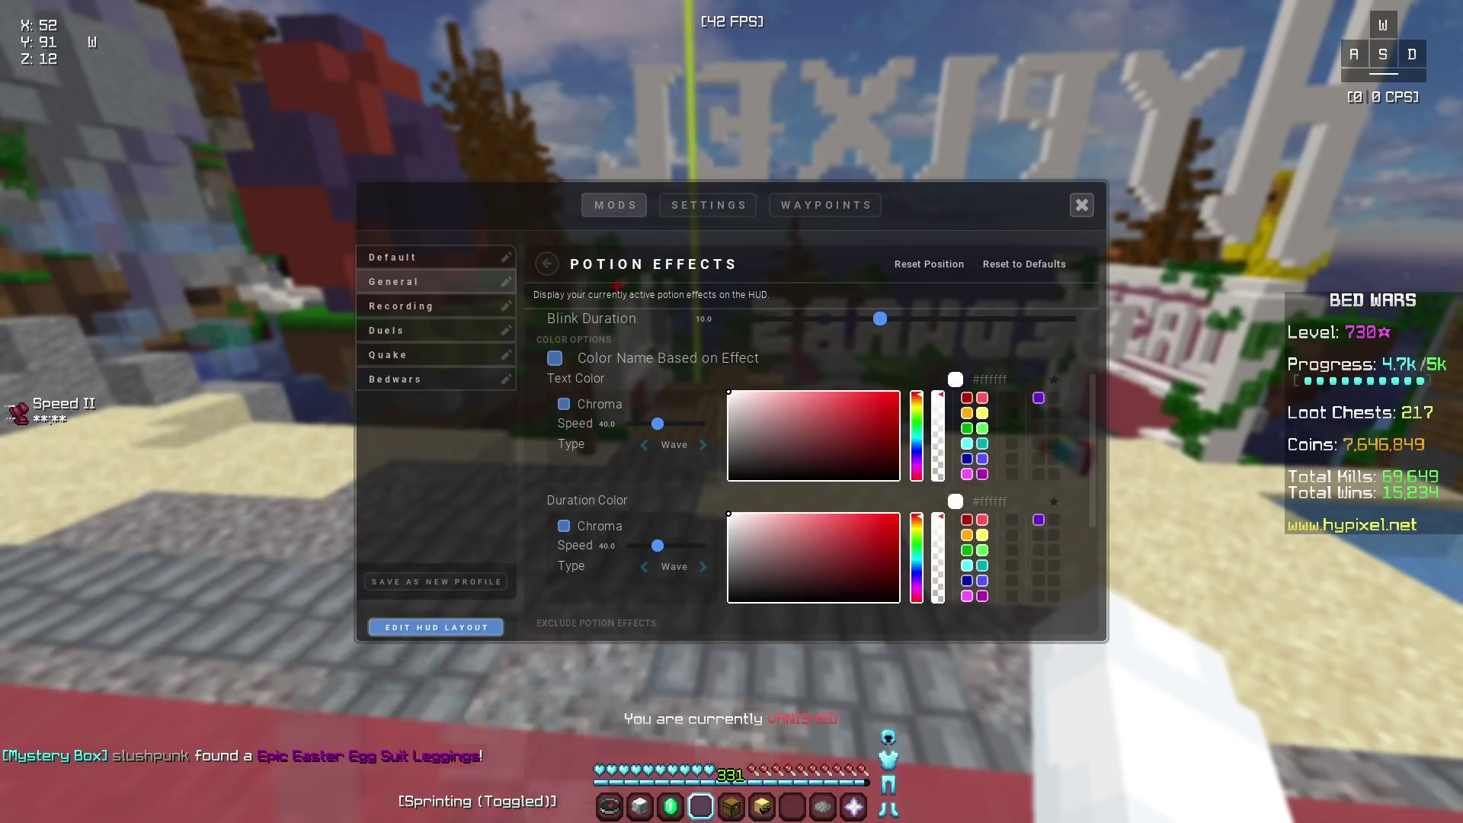
left_click(547, 264)
key("Escape")
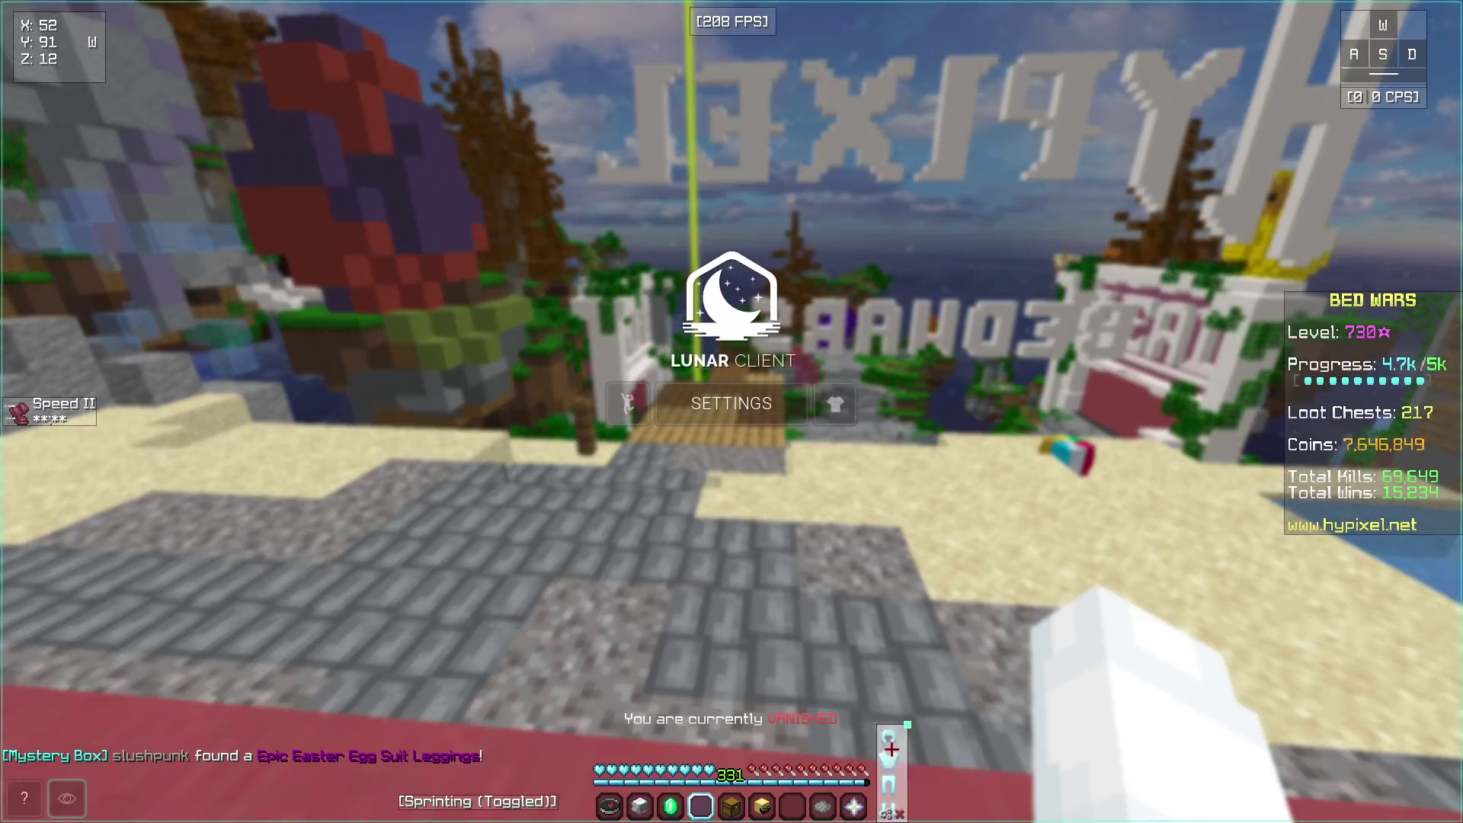
Examine the Armor Status mod's general, damage and color options down to Lowest Damage Value.
left_click(886, 814)
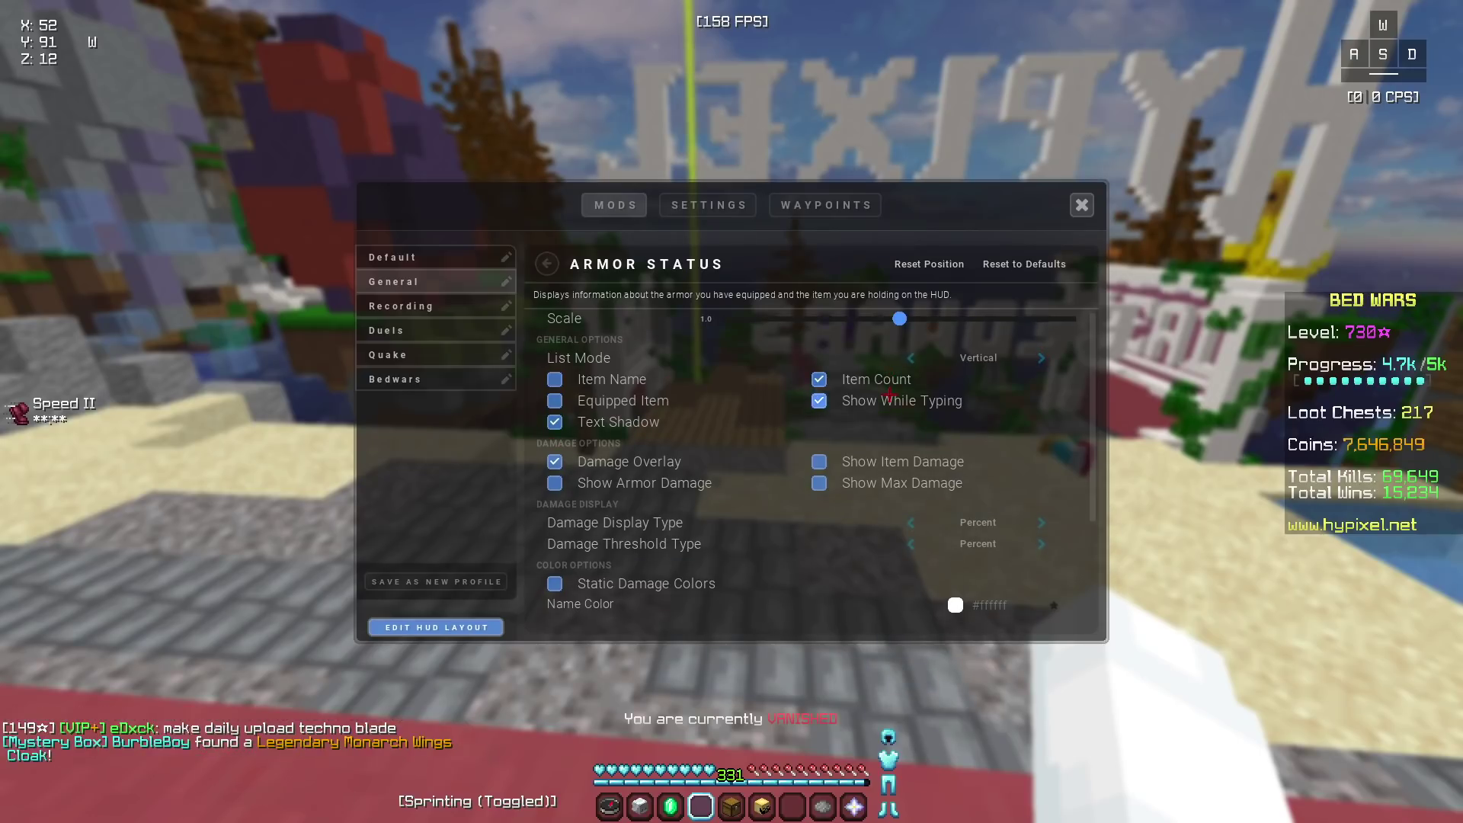
scroll(890, 405, "down", 2)
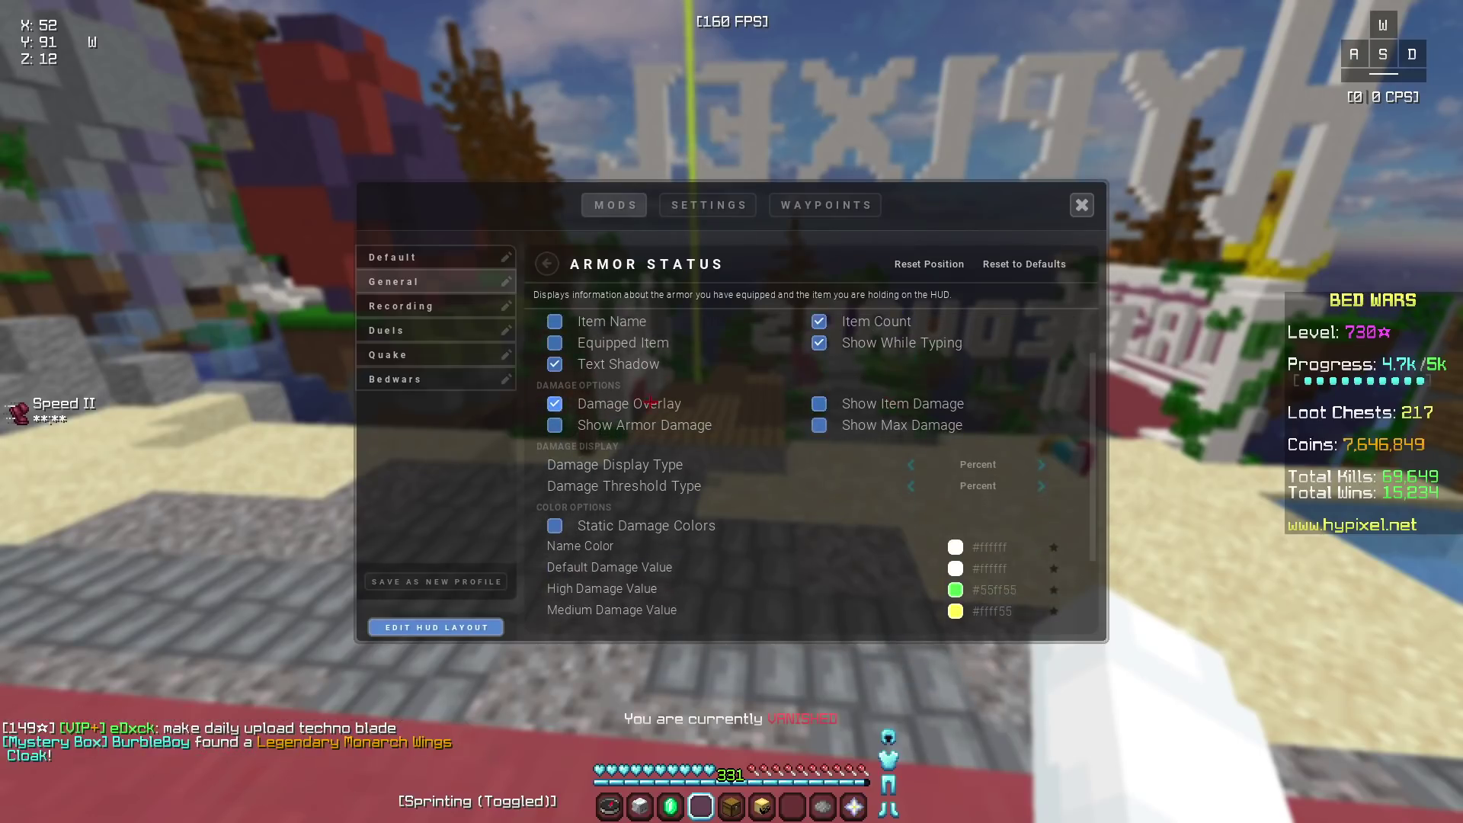
scroll(1040, 459, "down", 3)
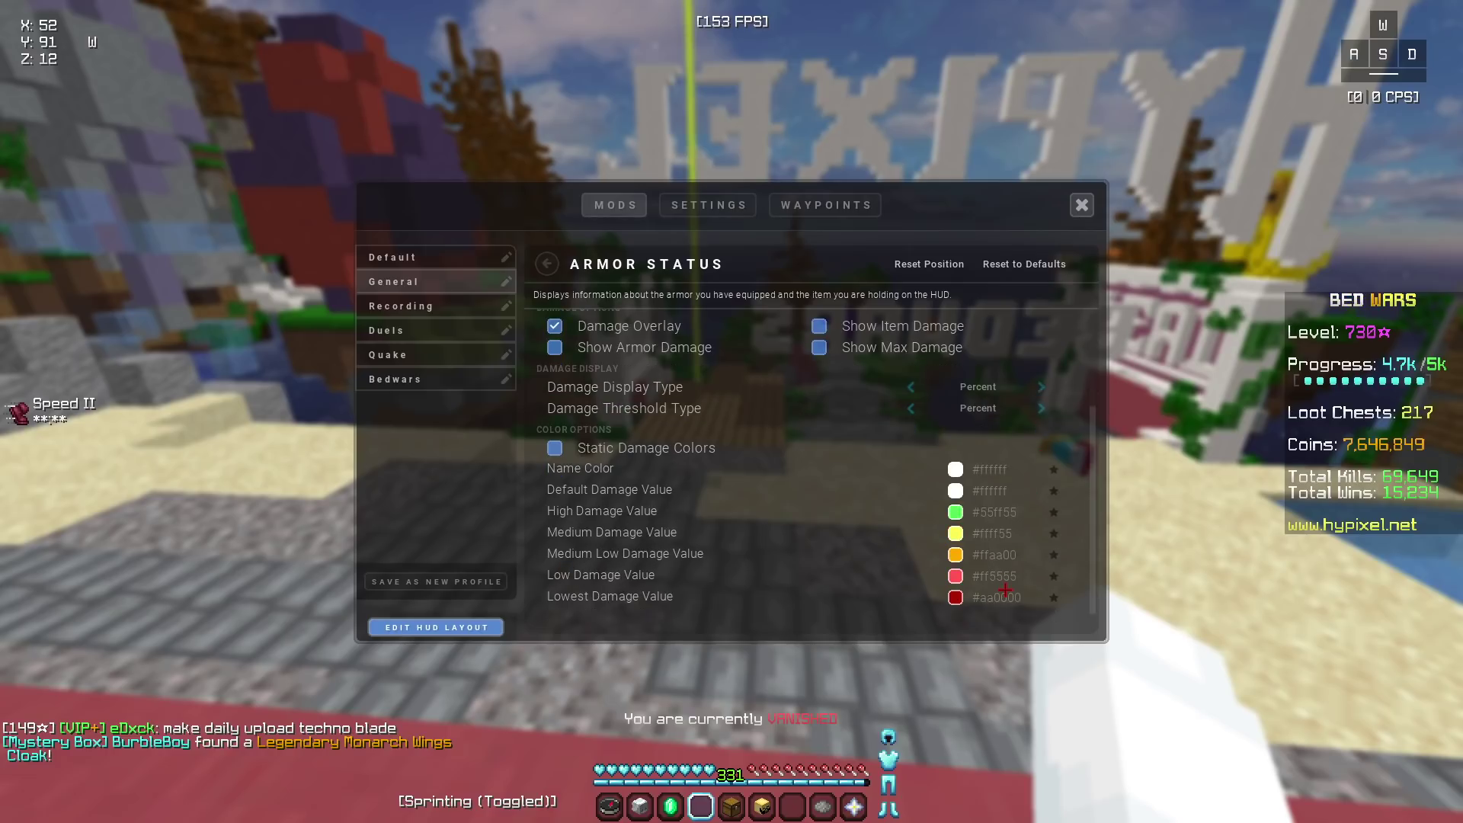
Open the Scoreboard mod's options from the HUD layout and toggle Hide Numbers off and on, leaving it enabled.
key("Escape")
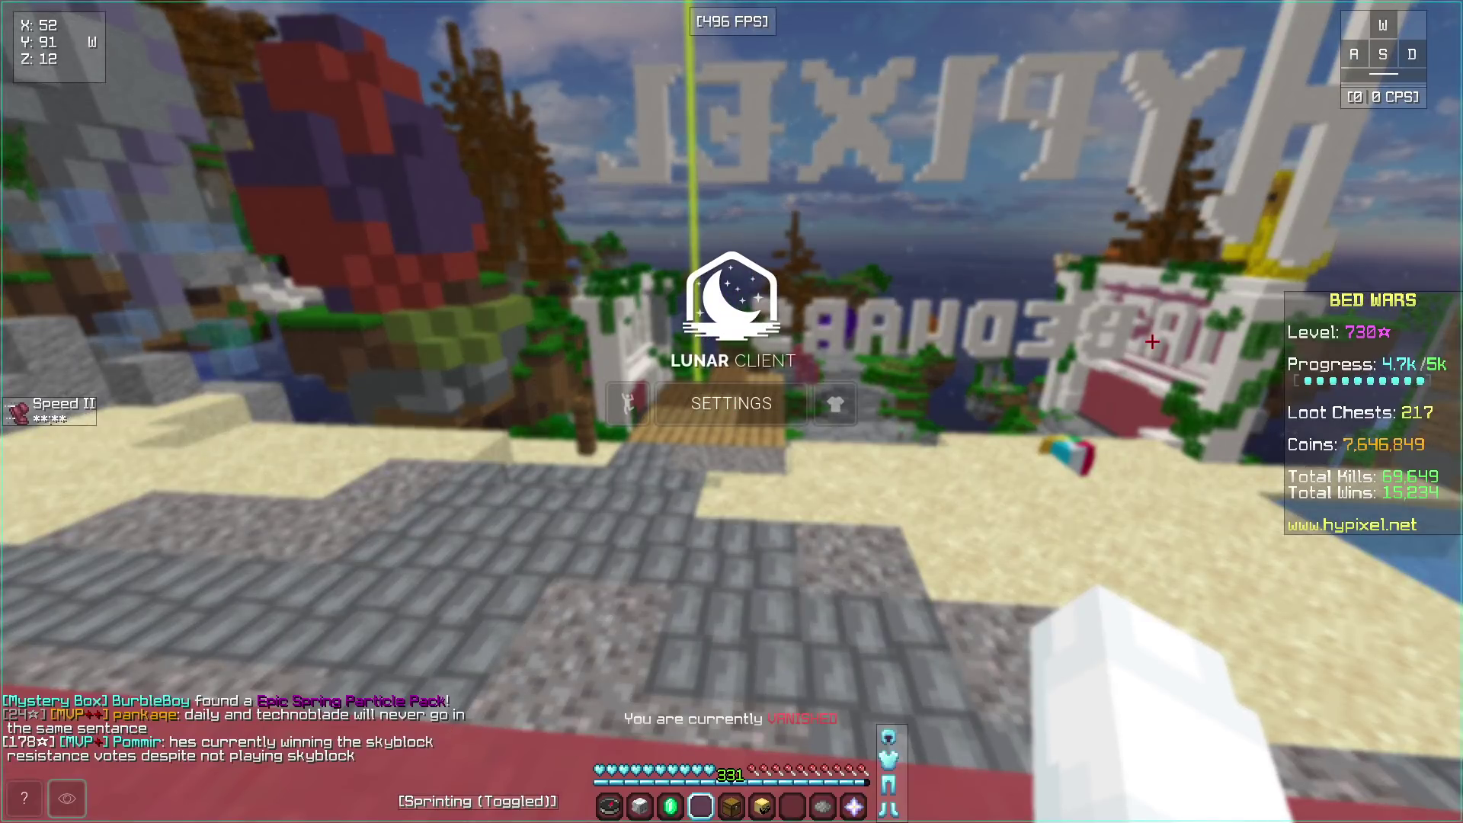
right_click(1291, 521)
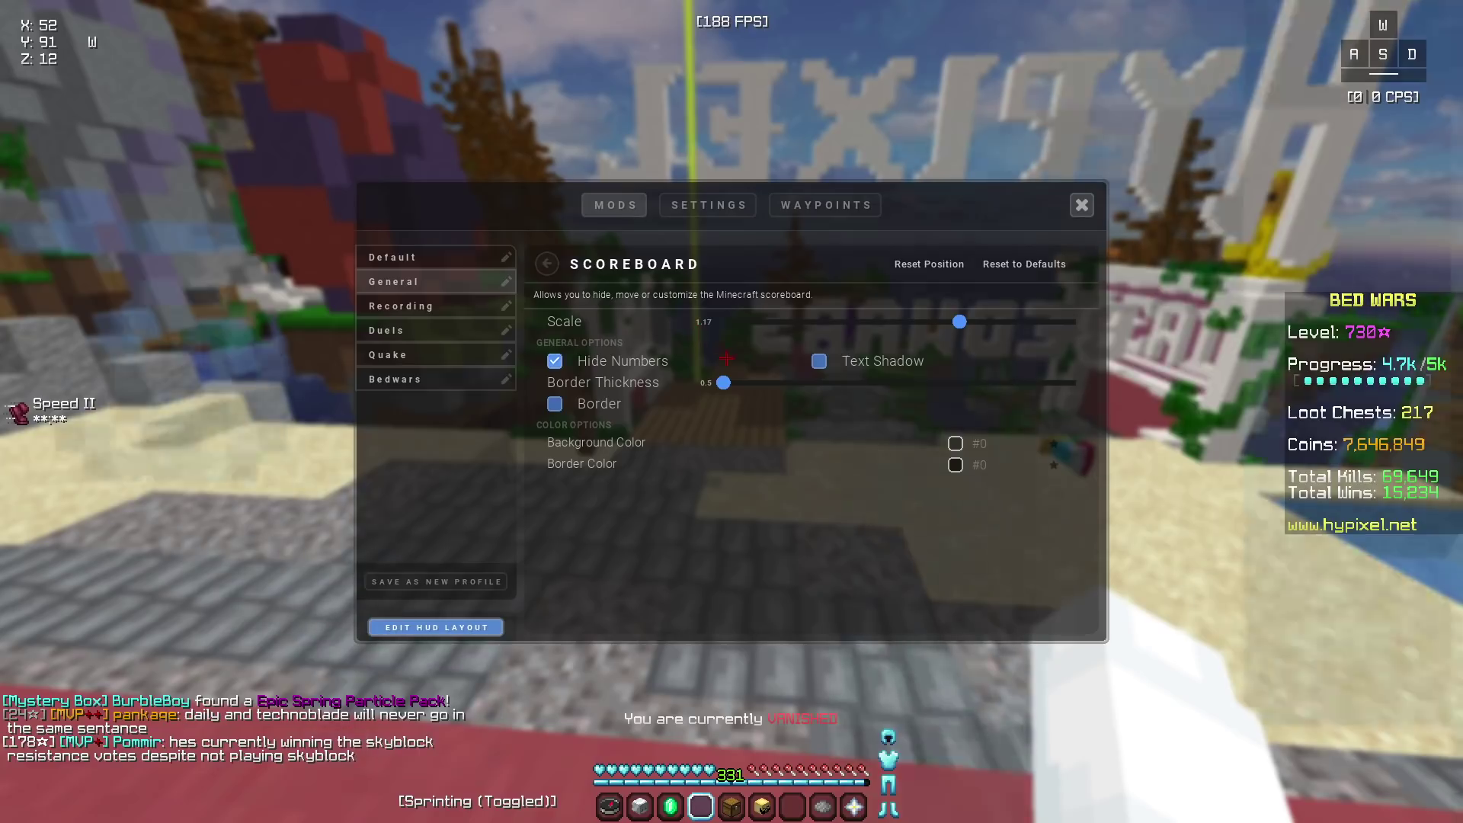
left_click(555, 362)
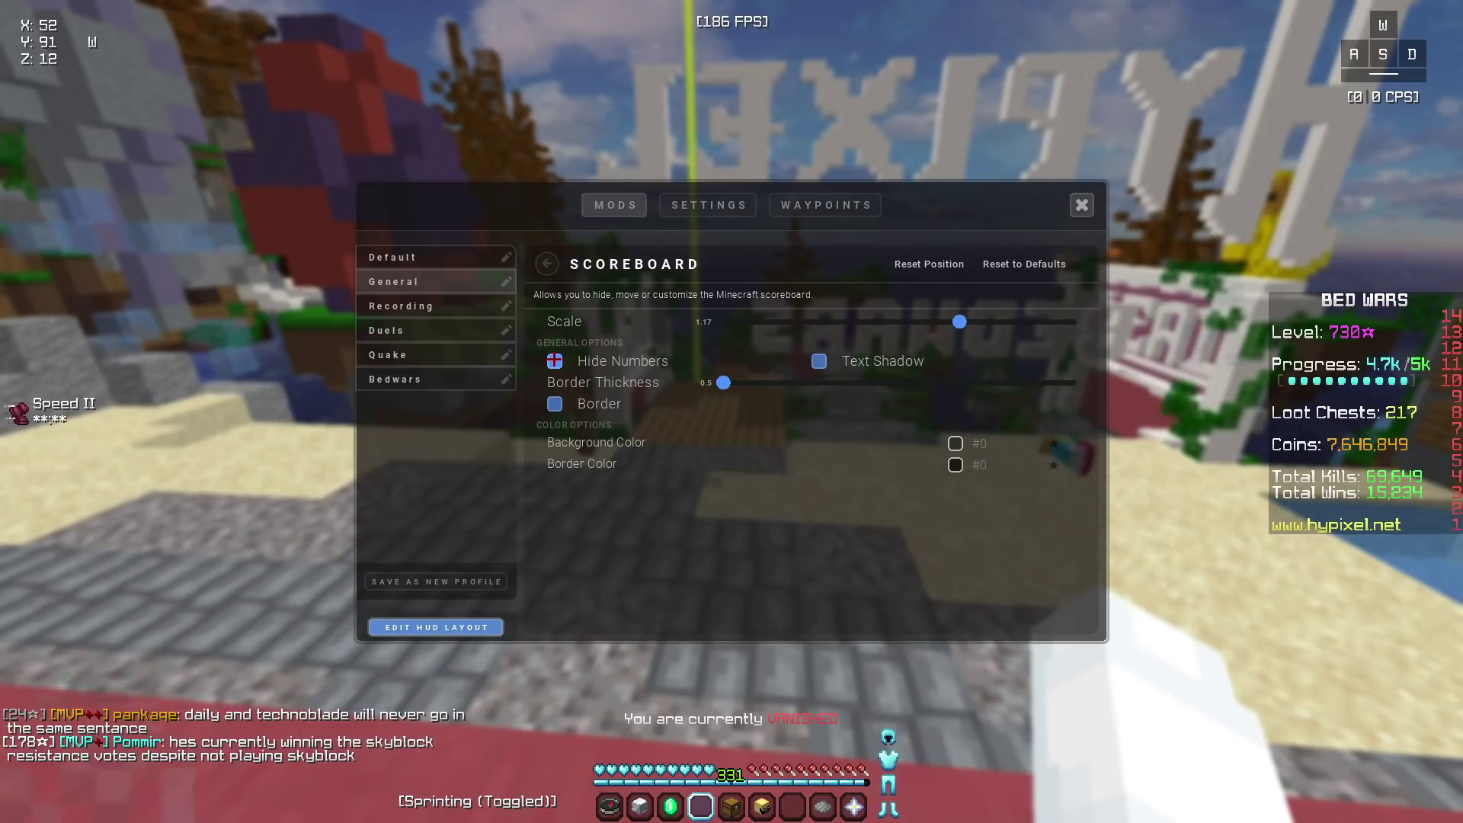
left_click(555, 361)
left_click(555, 361)
left_click(554, 361)
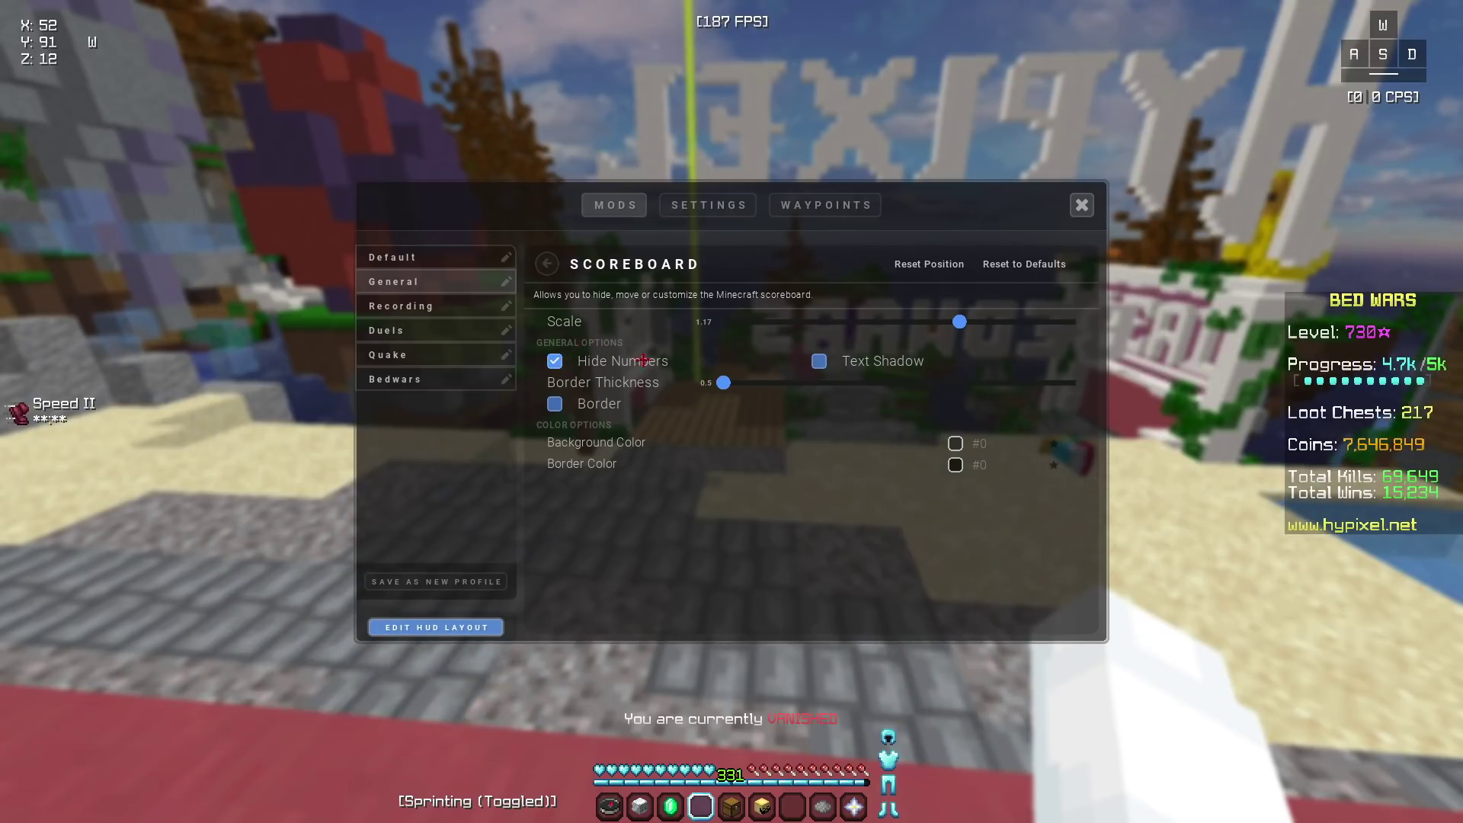
left_click(556, 361)
left_click(557, 361)
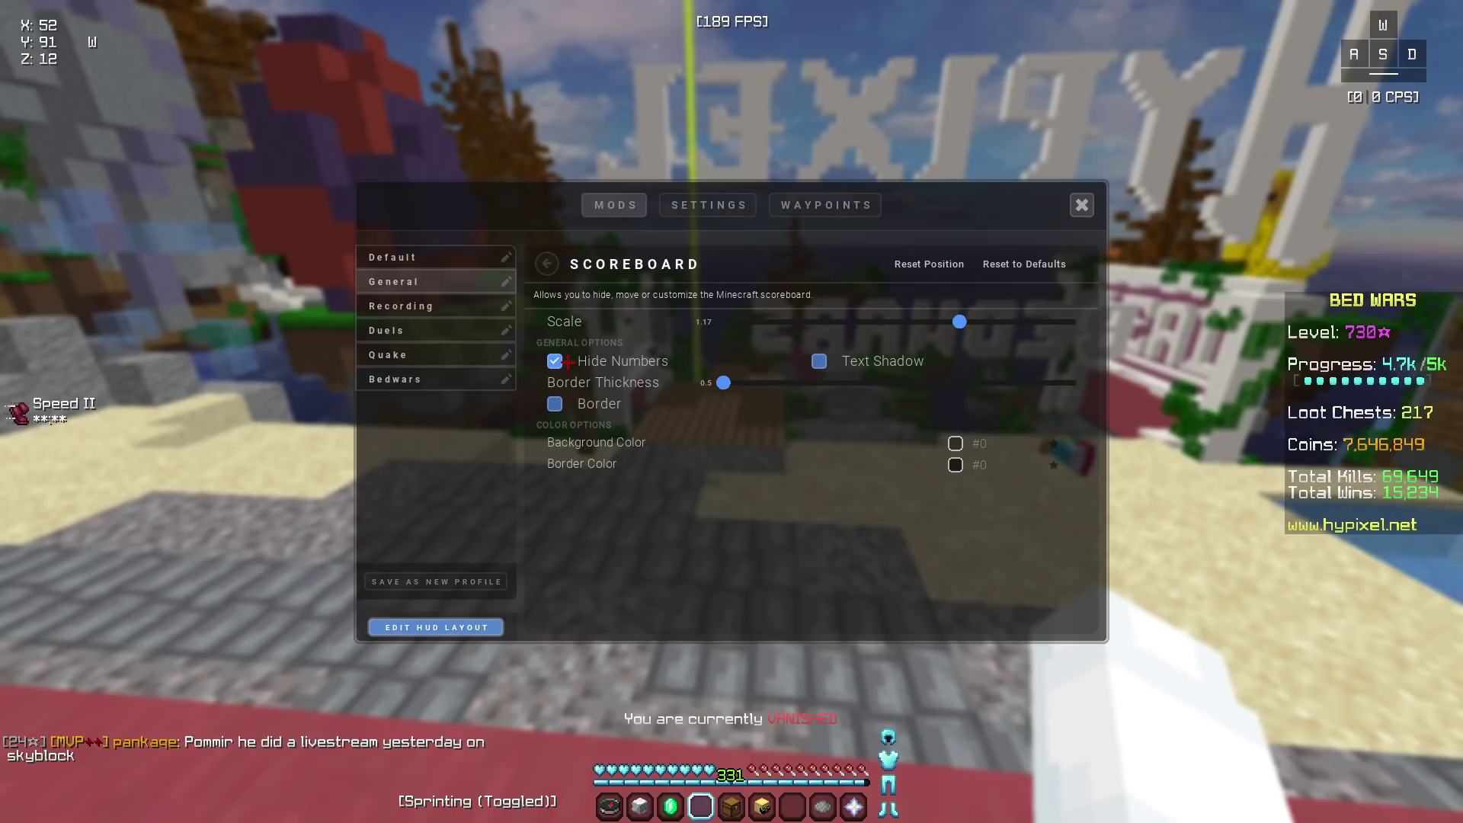
Expand the Scoreboard mod's Background Color and Border Color pickers to examine them, and exit to the game.
left_click(685, 439)
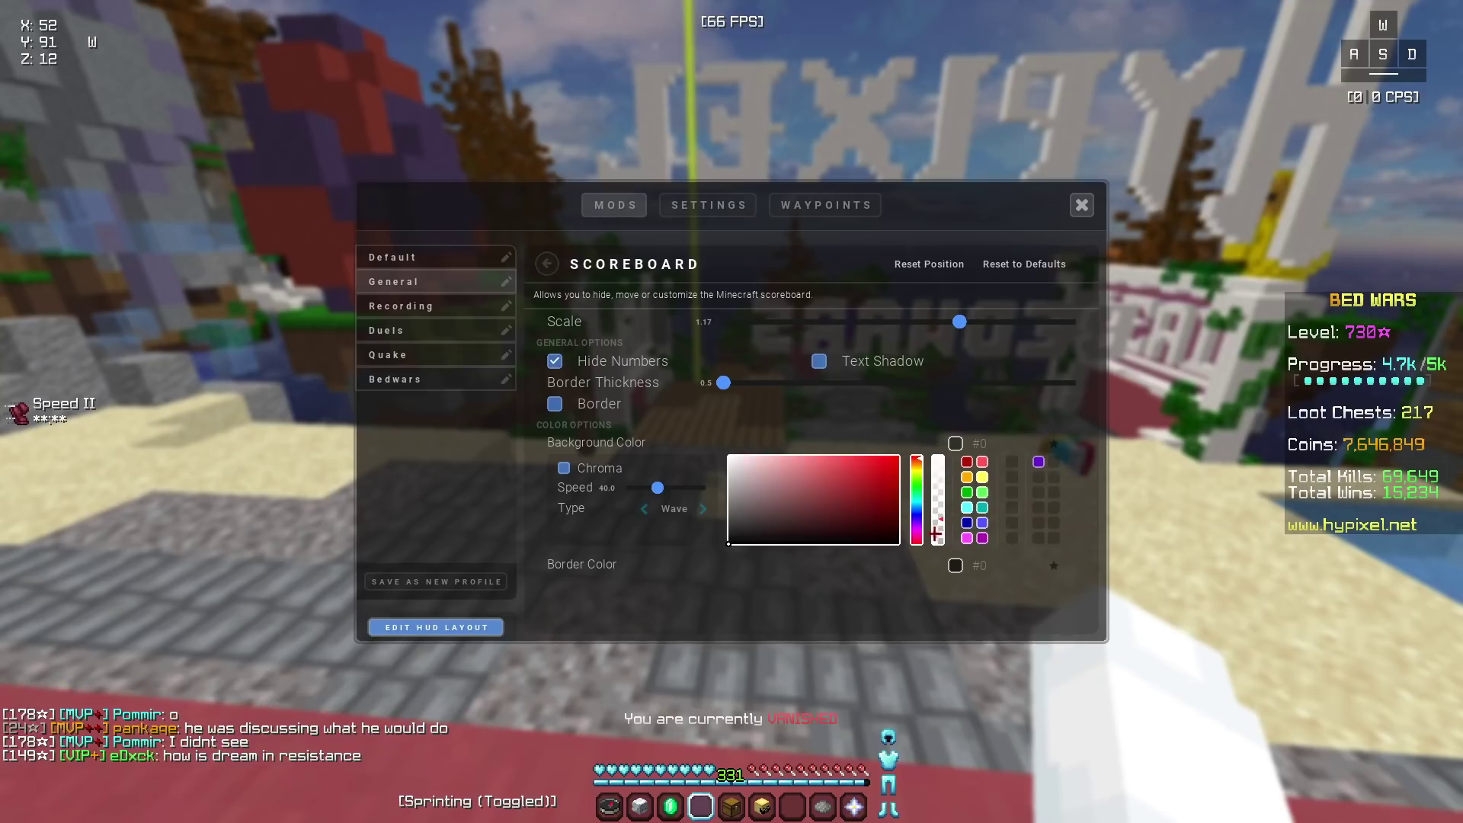
left_click(955, 564)
scroll(955, 564, "down", 2)
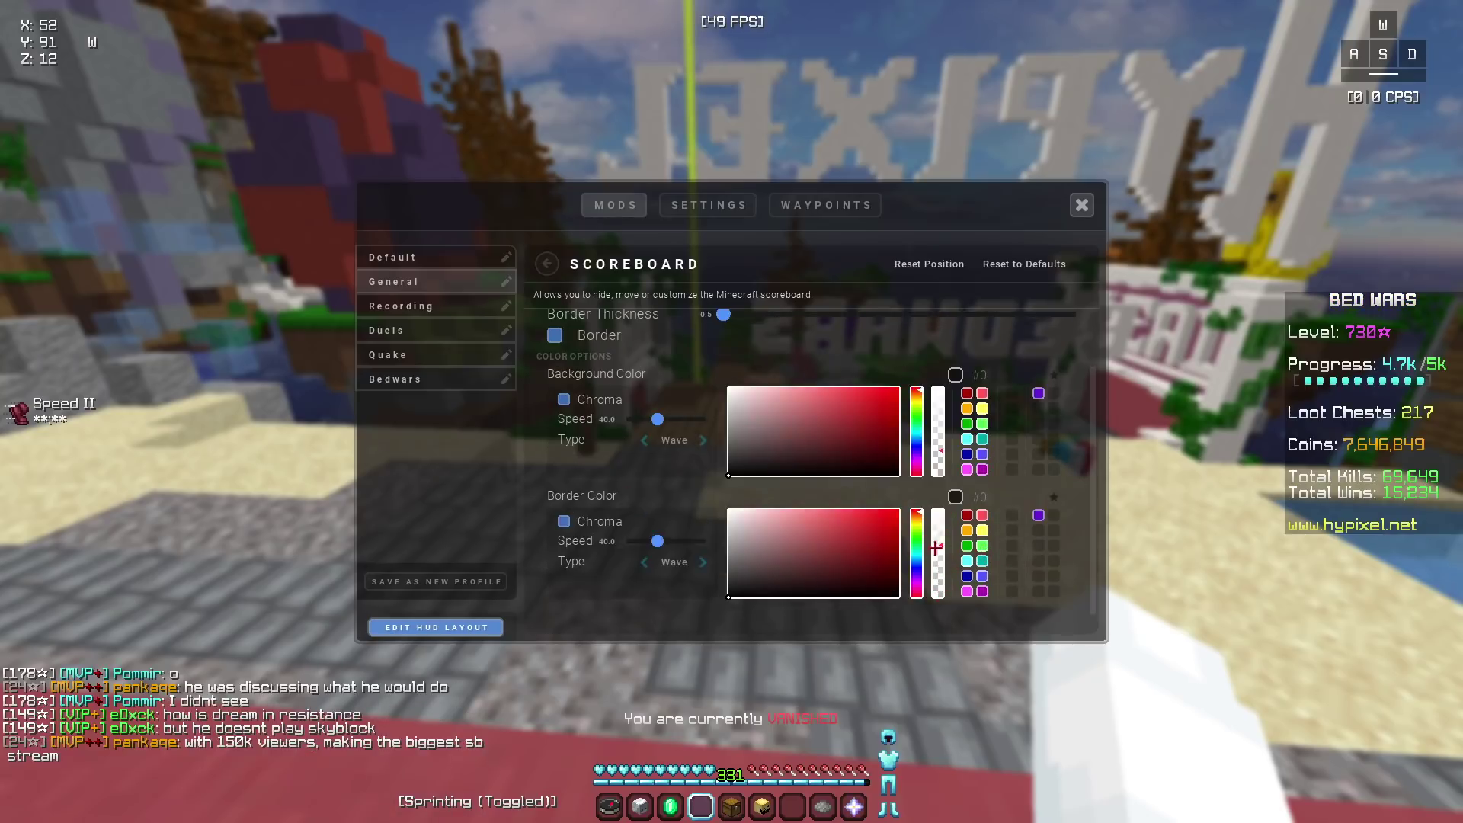
left_click(547, 264)
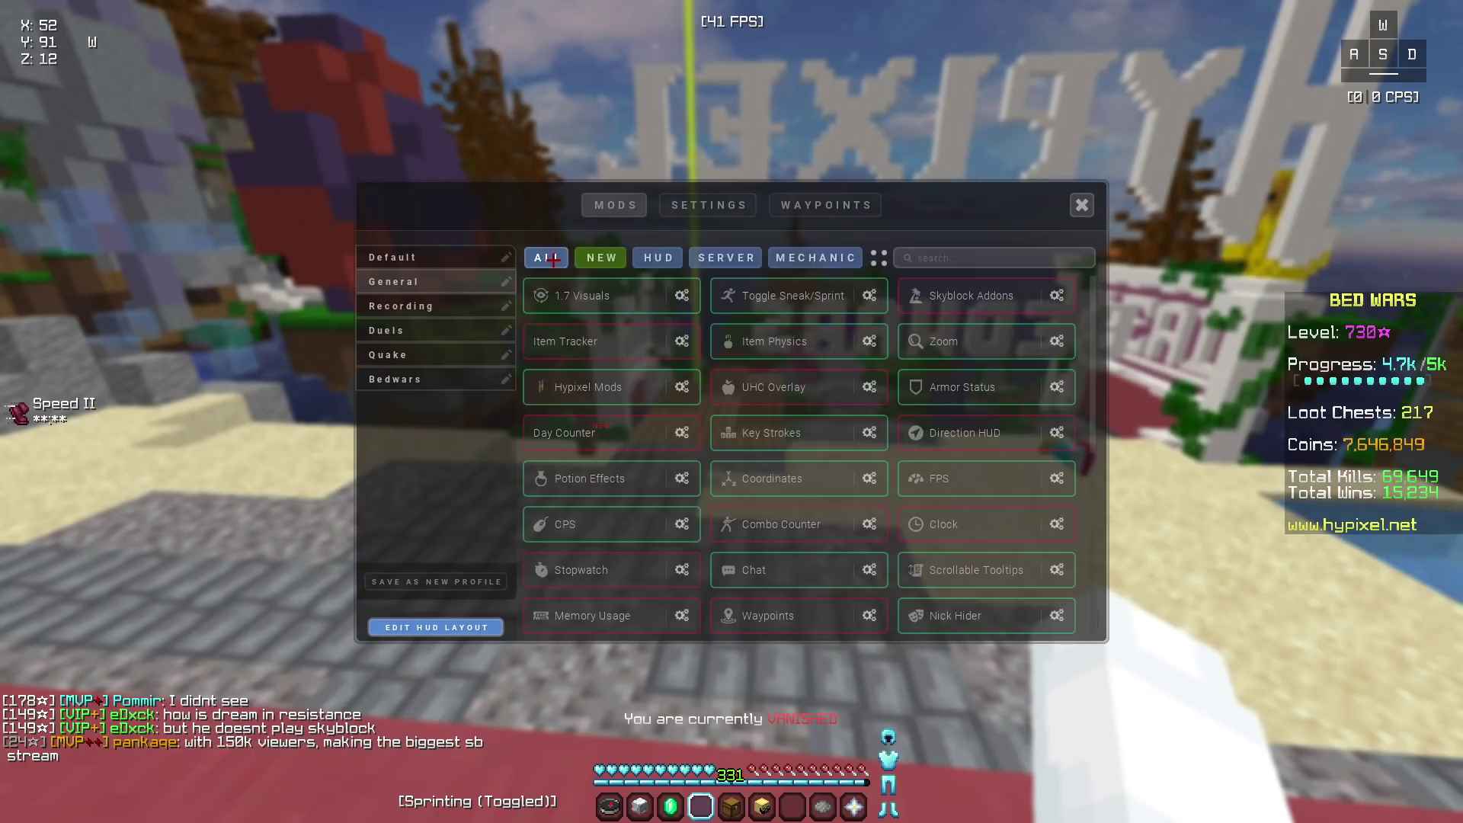
key("Escape")
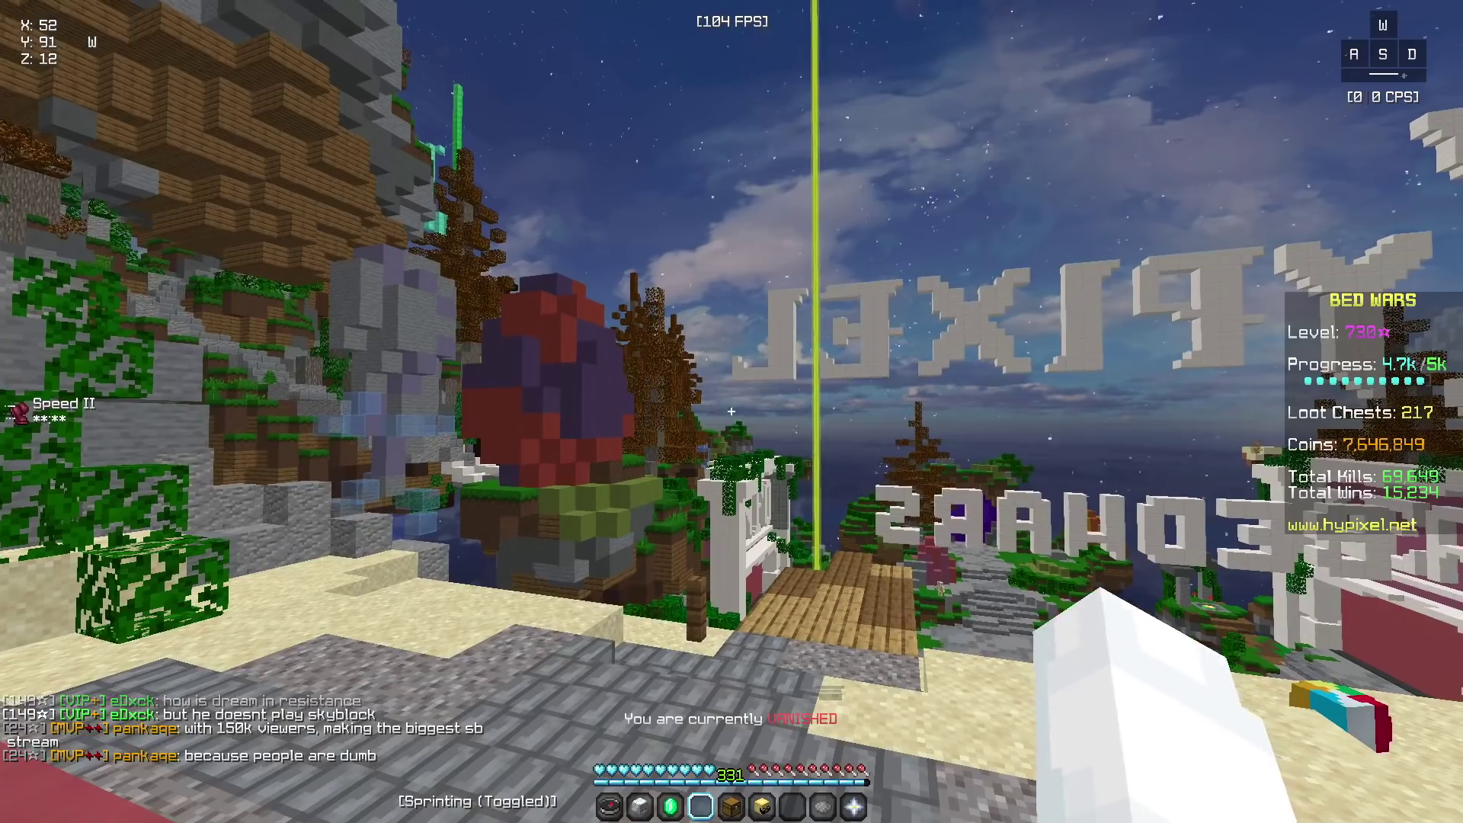
Reopen the mod list and examine the 1.7 Visuals mod's options, expanding its Hit Armor Color picker.
key("6")
key("5")
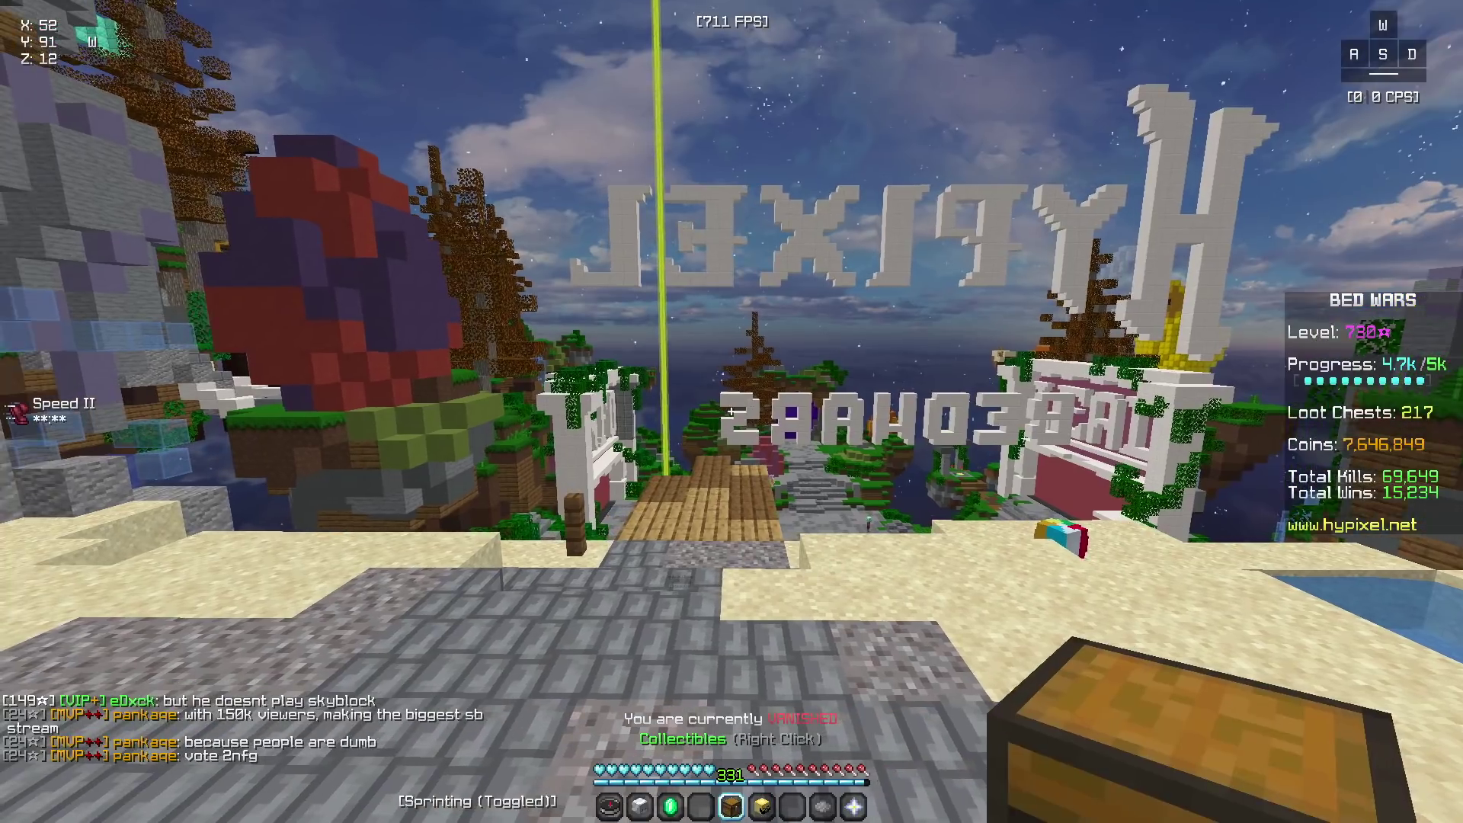
key("Shift_R")
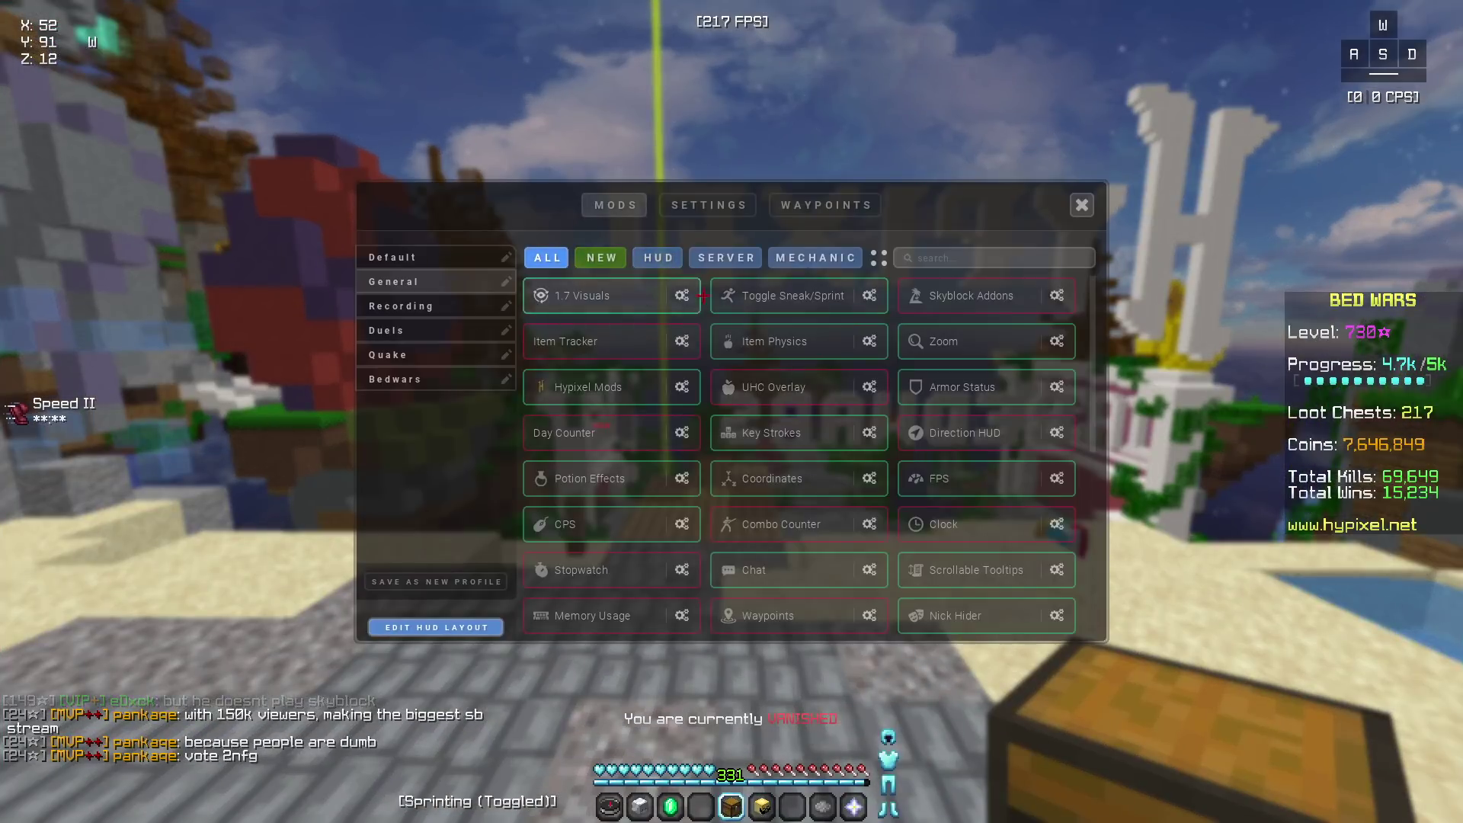
left_click(683, 295)
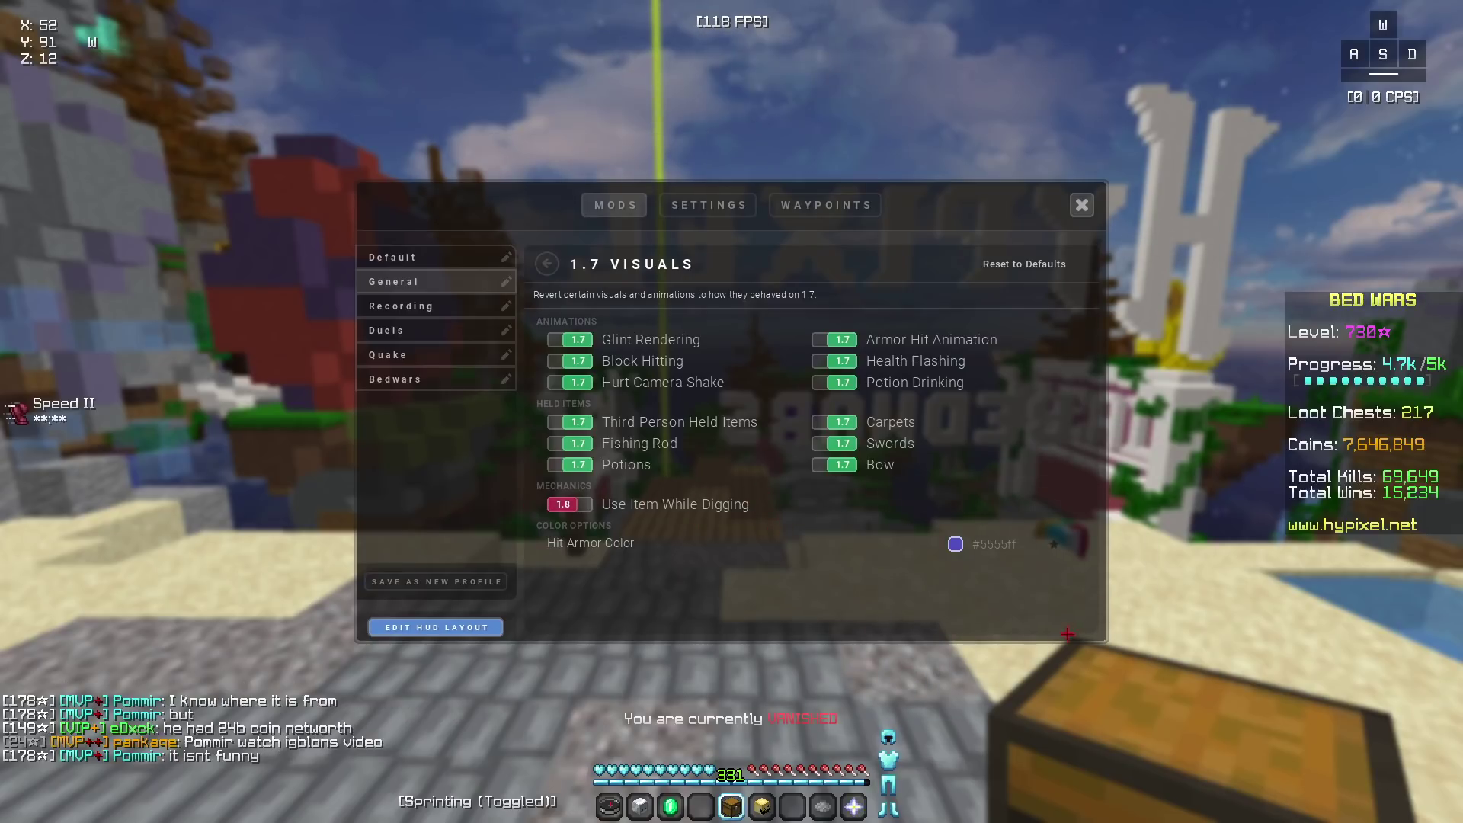
left_click(957, 544)
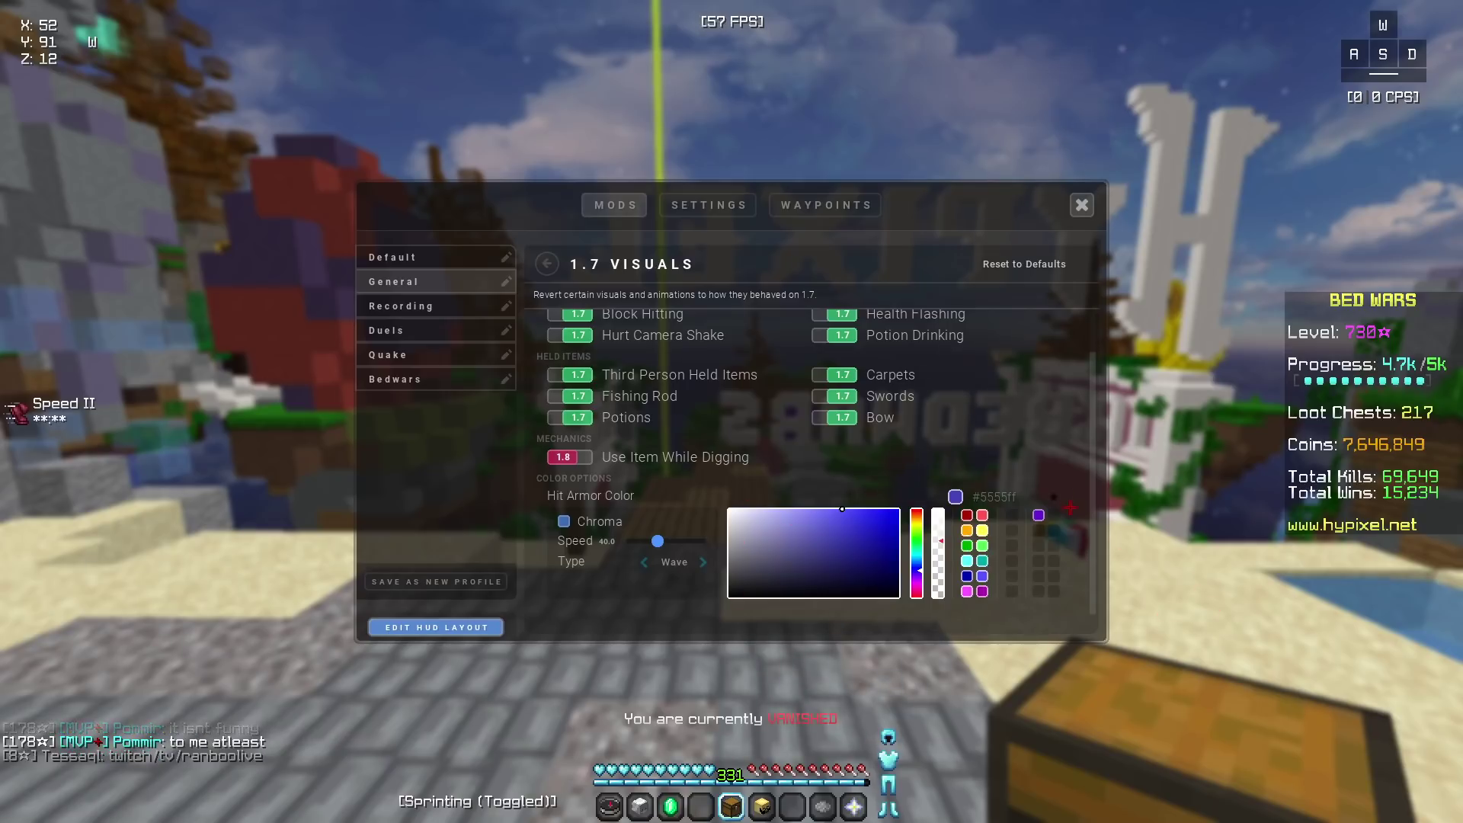
left_click(546, 263)
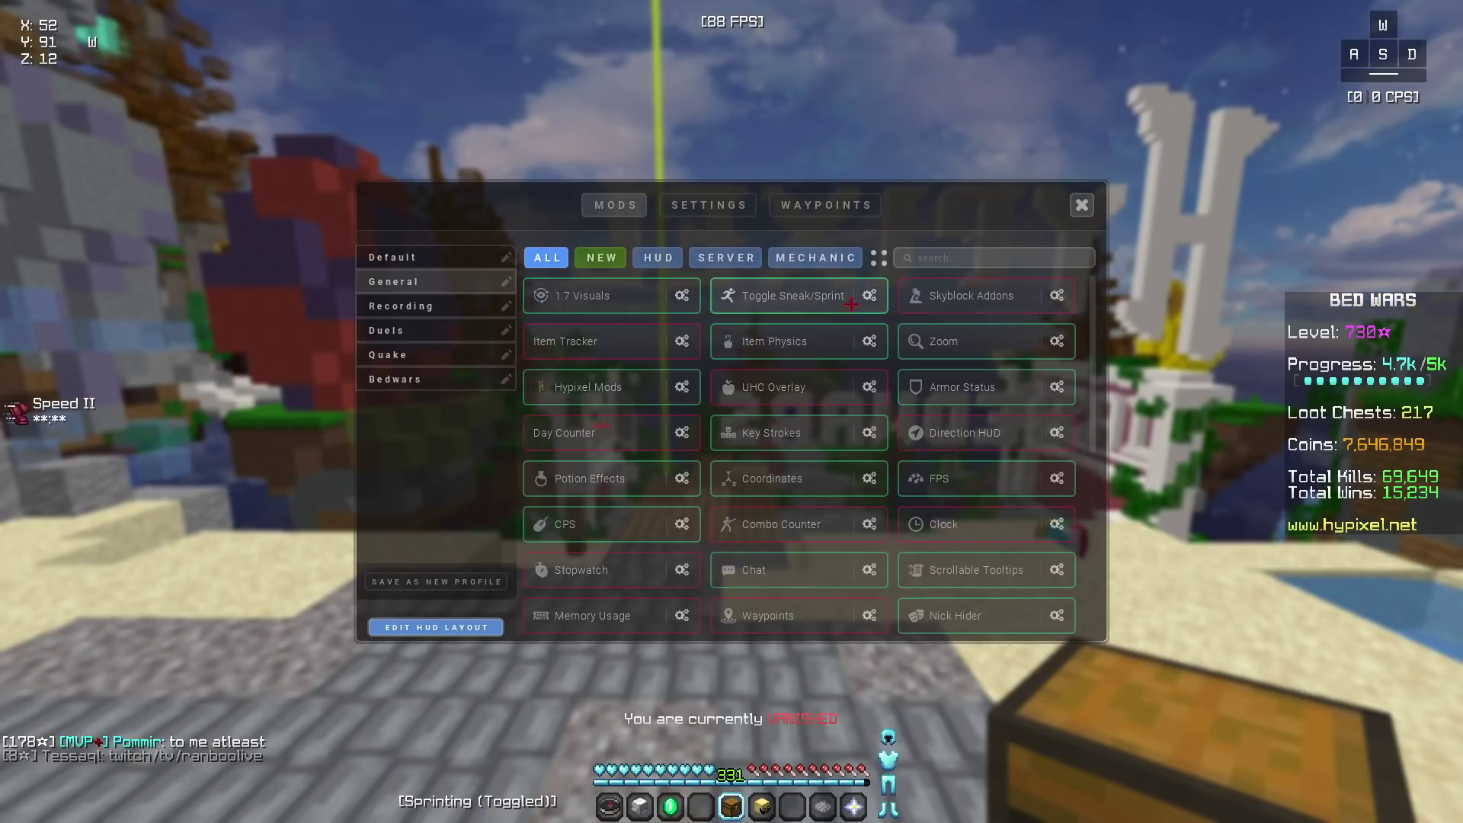
Examine the options of the Item Physics, Zoom and Nick Hider mods in turn, returning to the mod list.
left_click(869, 341)
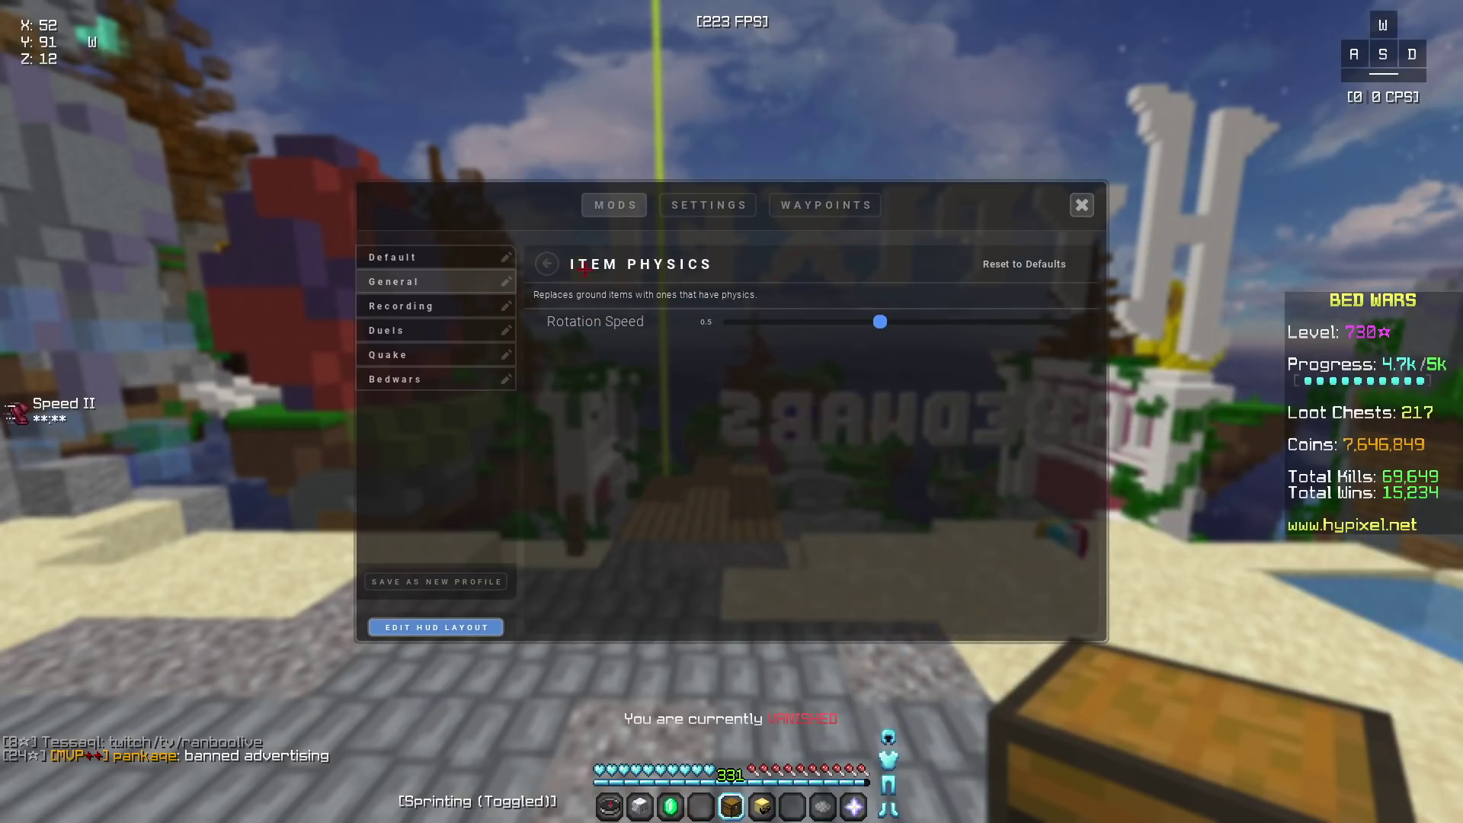
left_click(546, 263)
left_click(1057, 344)
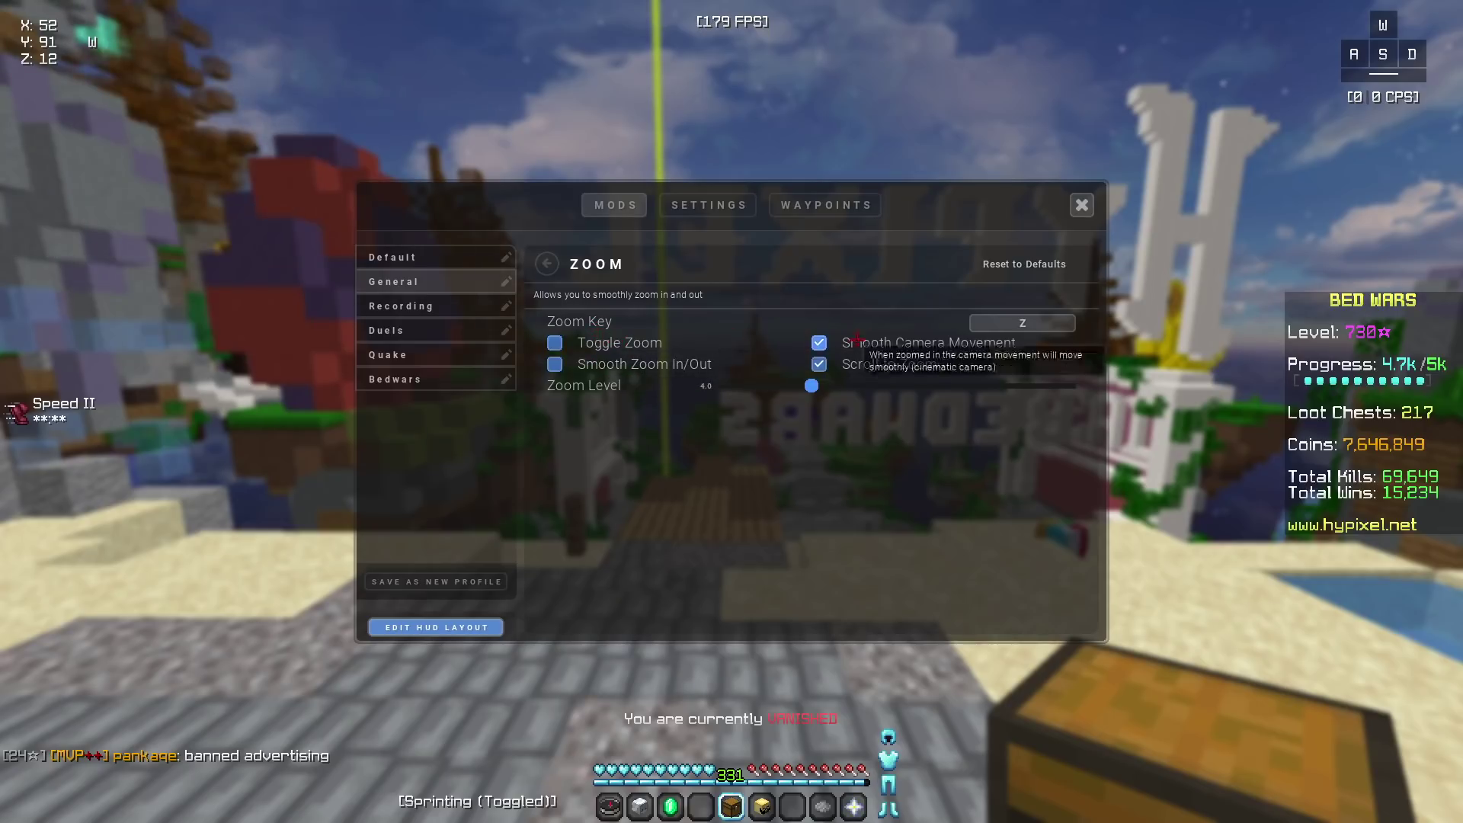
left_click(546, 264)
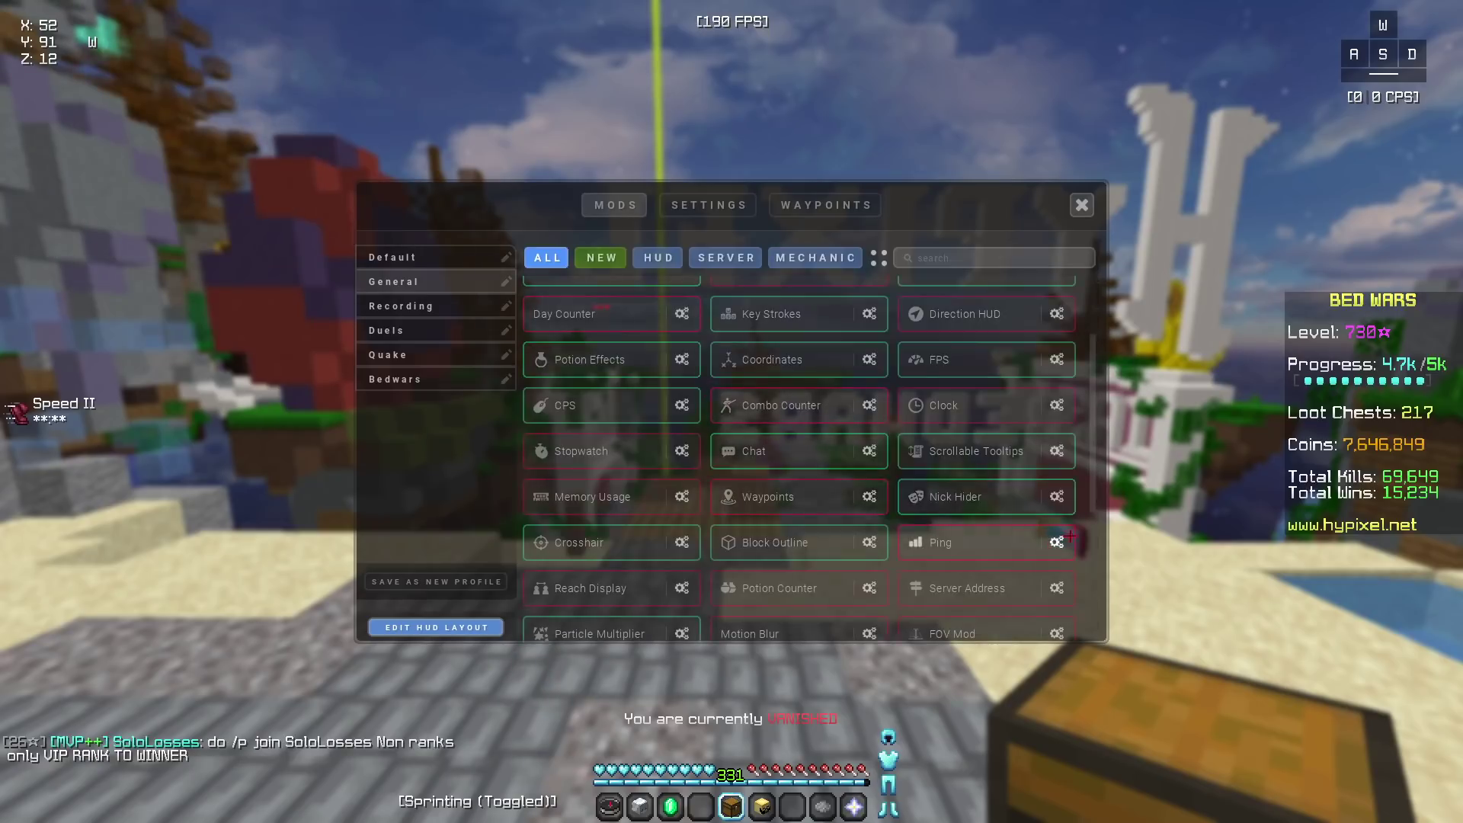
left_click(1057, 497)
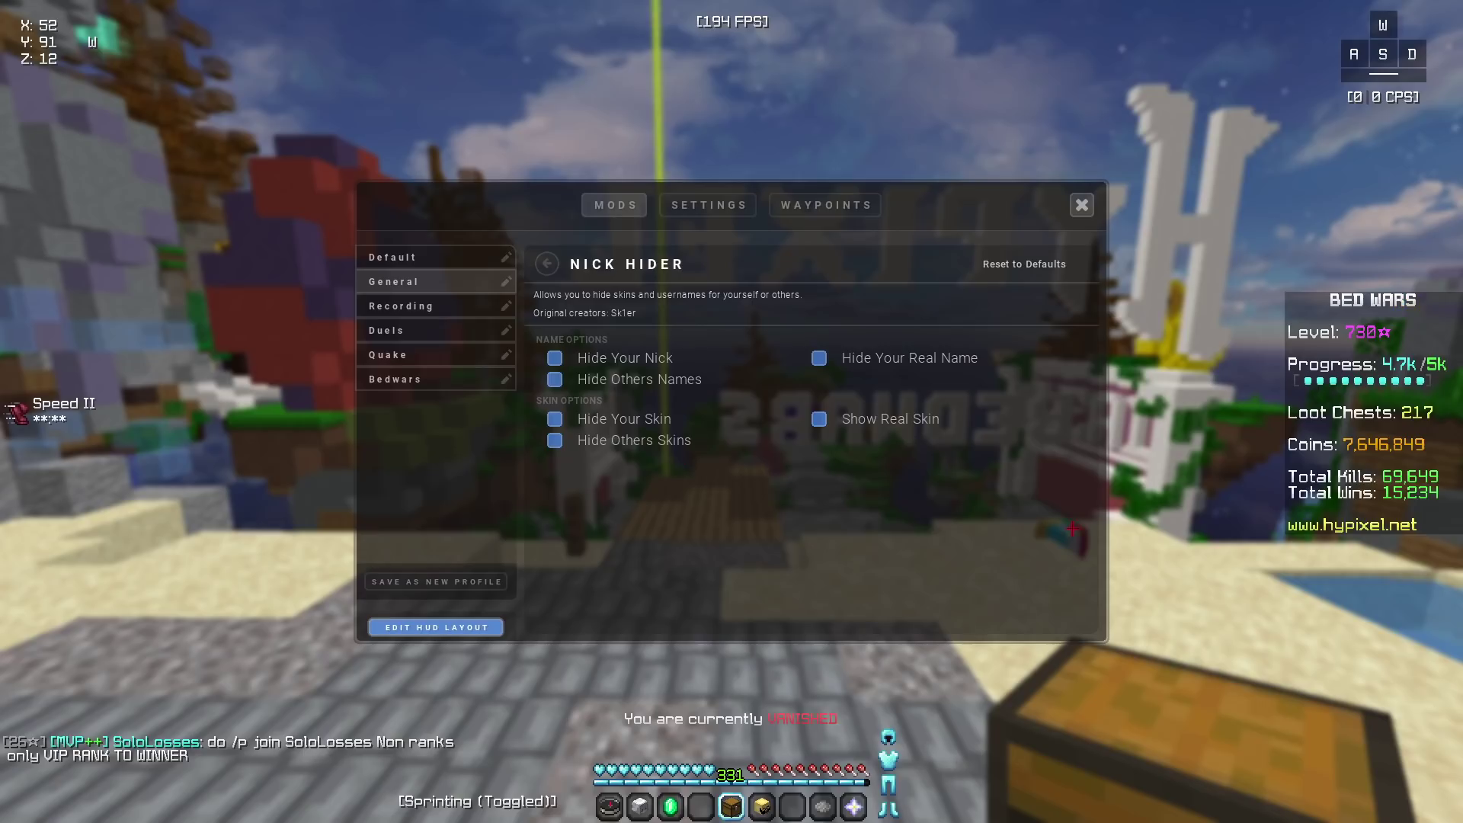
left_click(546, 262)
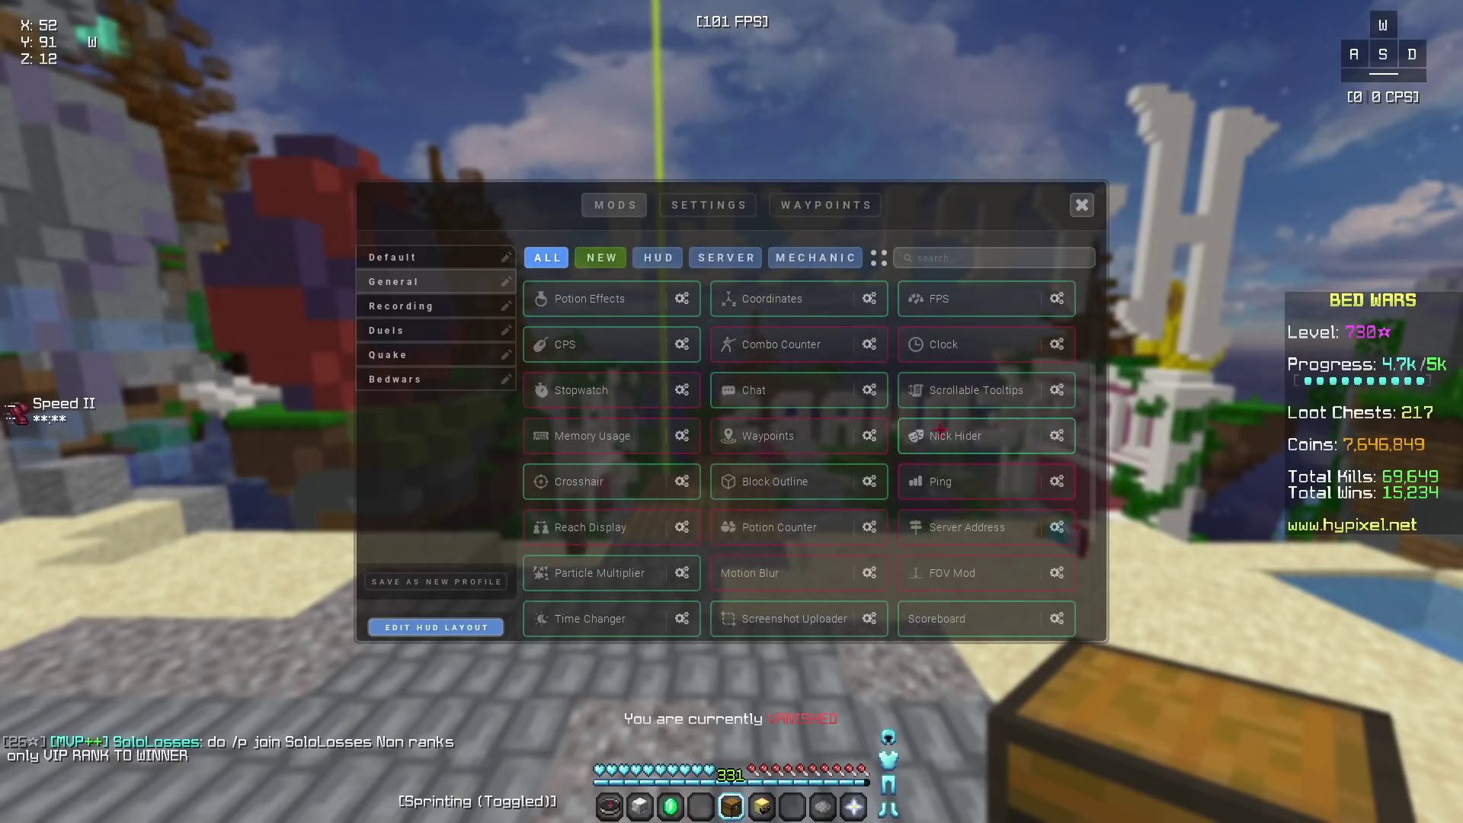
Open the Crosshair mod's options and examine its preview, general options and color options.
scroll(934, 446, "down", 2)
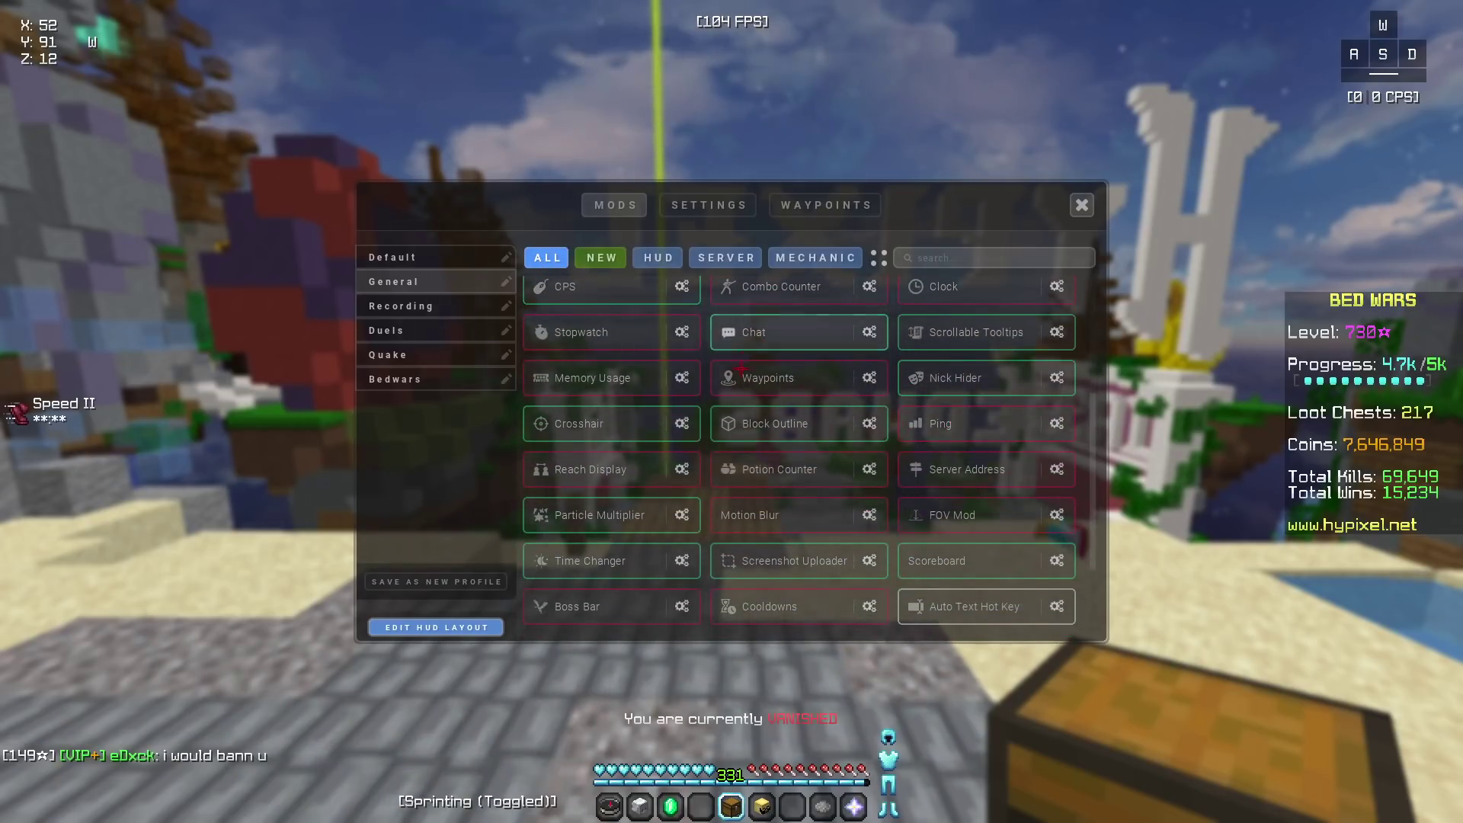
left_click(682, 423)
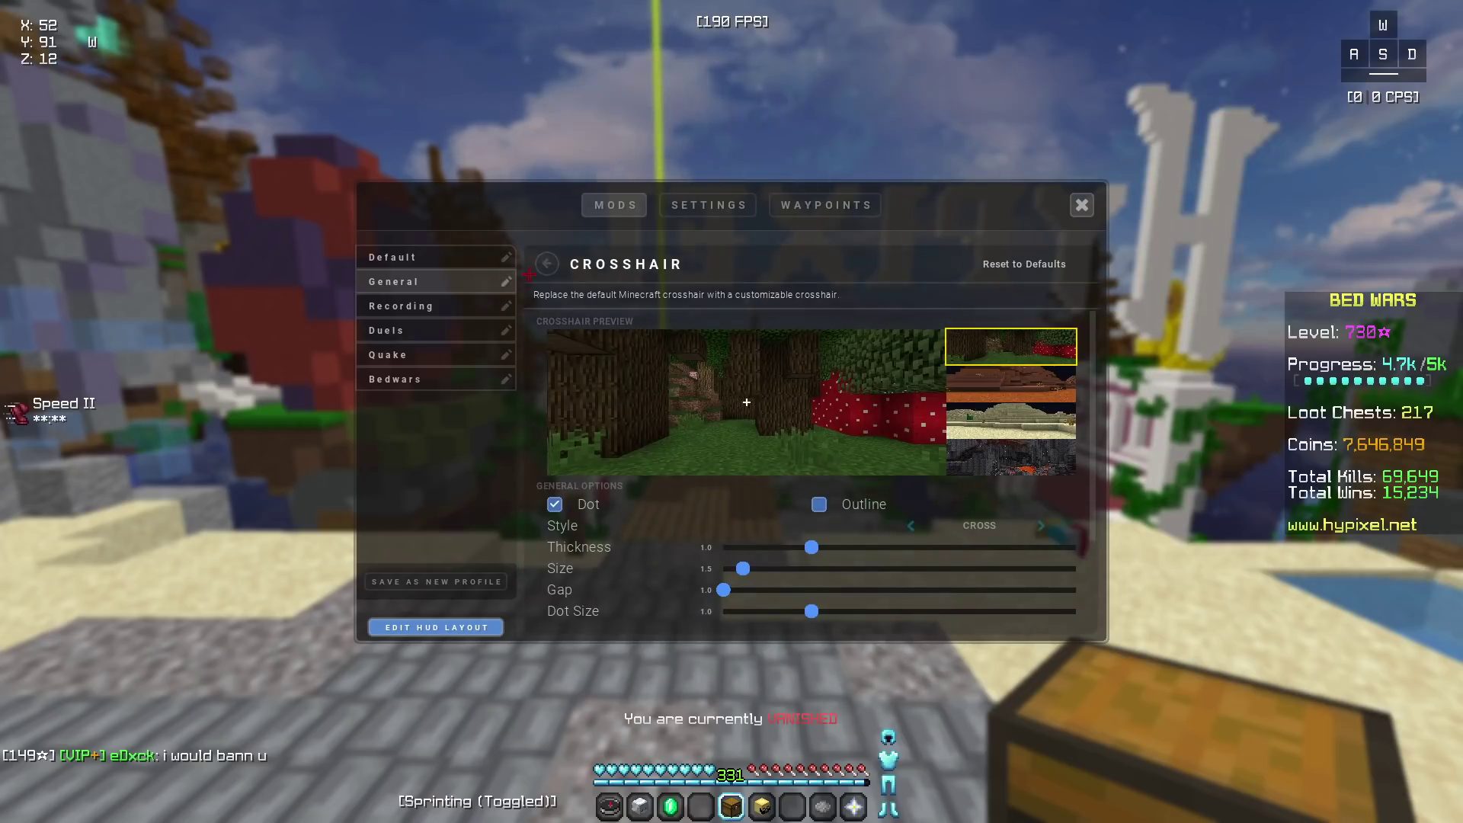
scroll(684, 515, "down", 5)
scroll(714, 490, "up", 5)
scroll(714, 490, "down", 4)
scroll(724, 480, "up", 4)
scroll(732, 469, "down", 4)
scroll(750, 451, "up", 3)
scroll(749, 452, "up", 1)
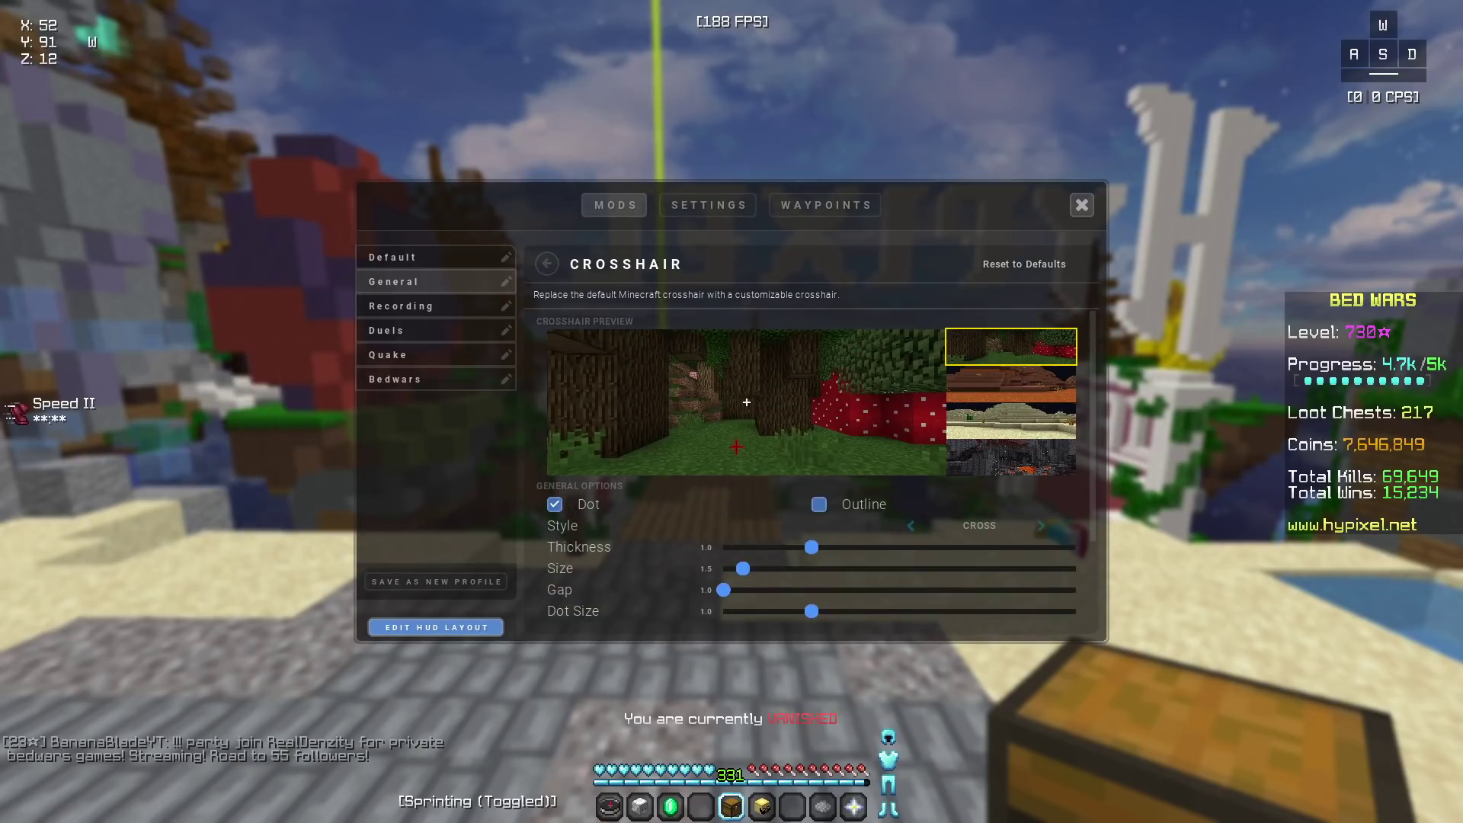
scroll(688, 528, "down", 2)
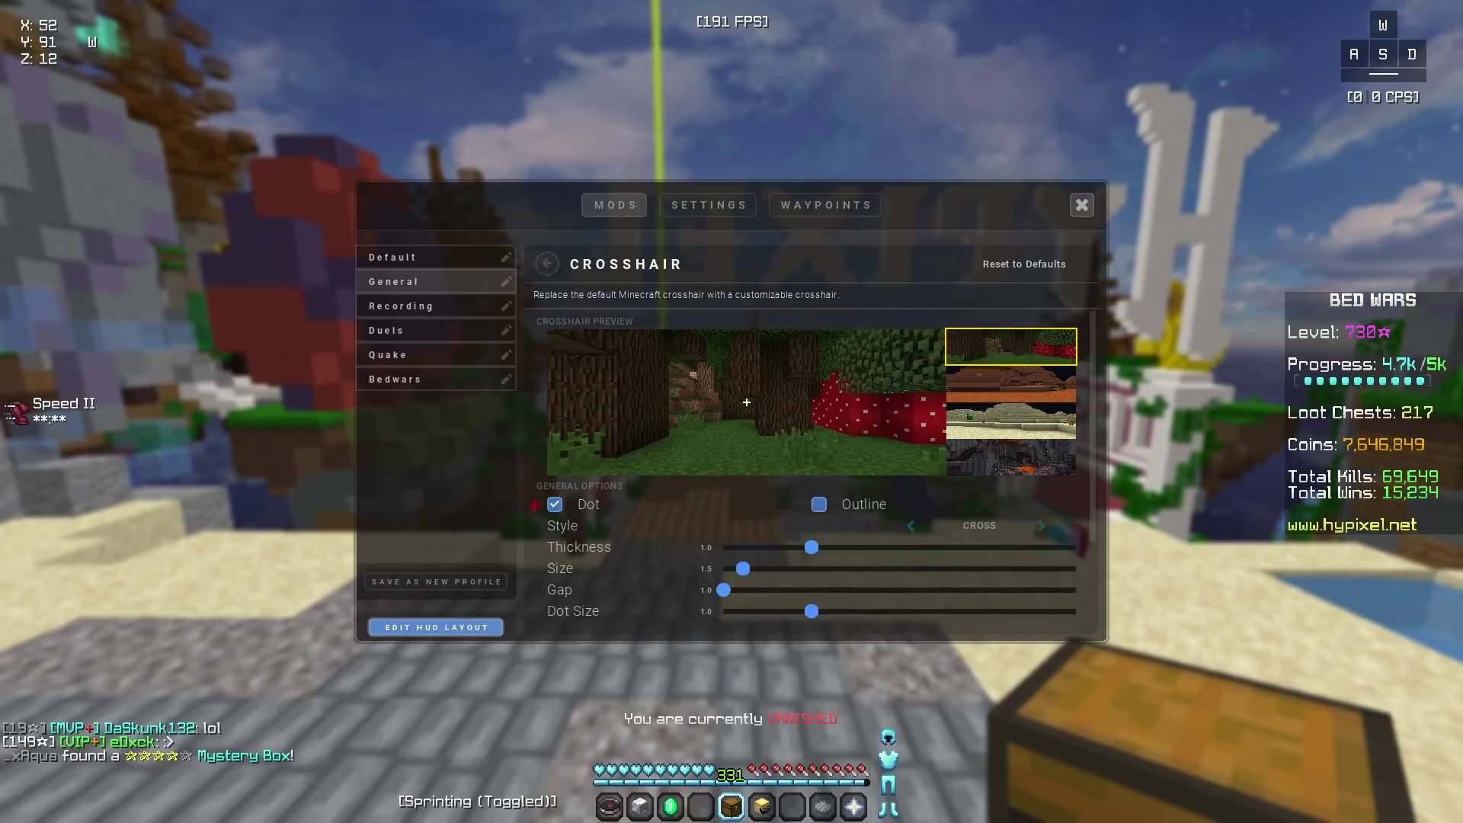
Try the Crosshair mod's Dot option and a wider Gap value.
left_click(556, 505)
scroll(561, 488, "down", 3)
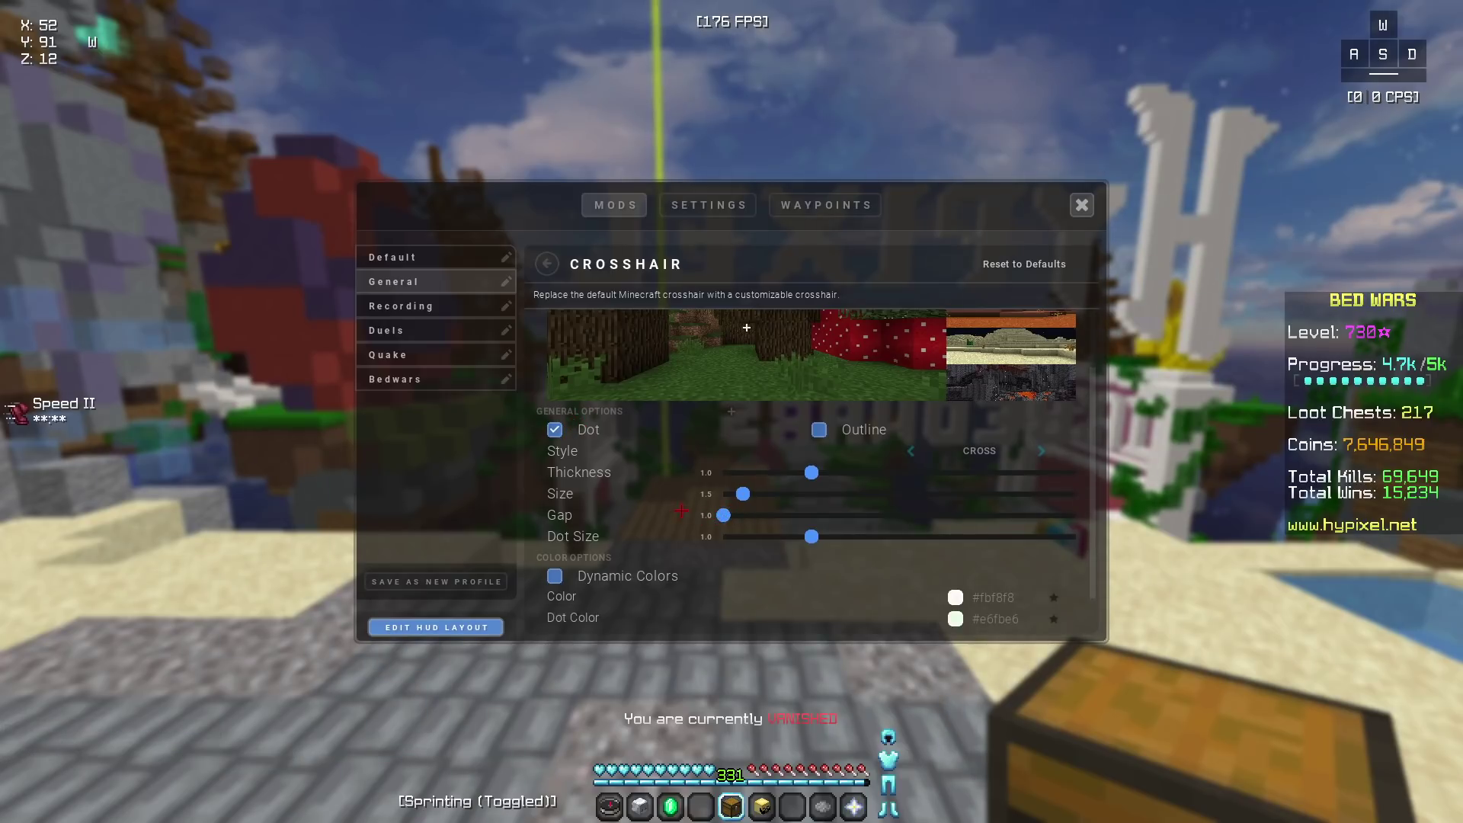
left_click_drag(724, 514, 765, 507)
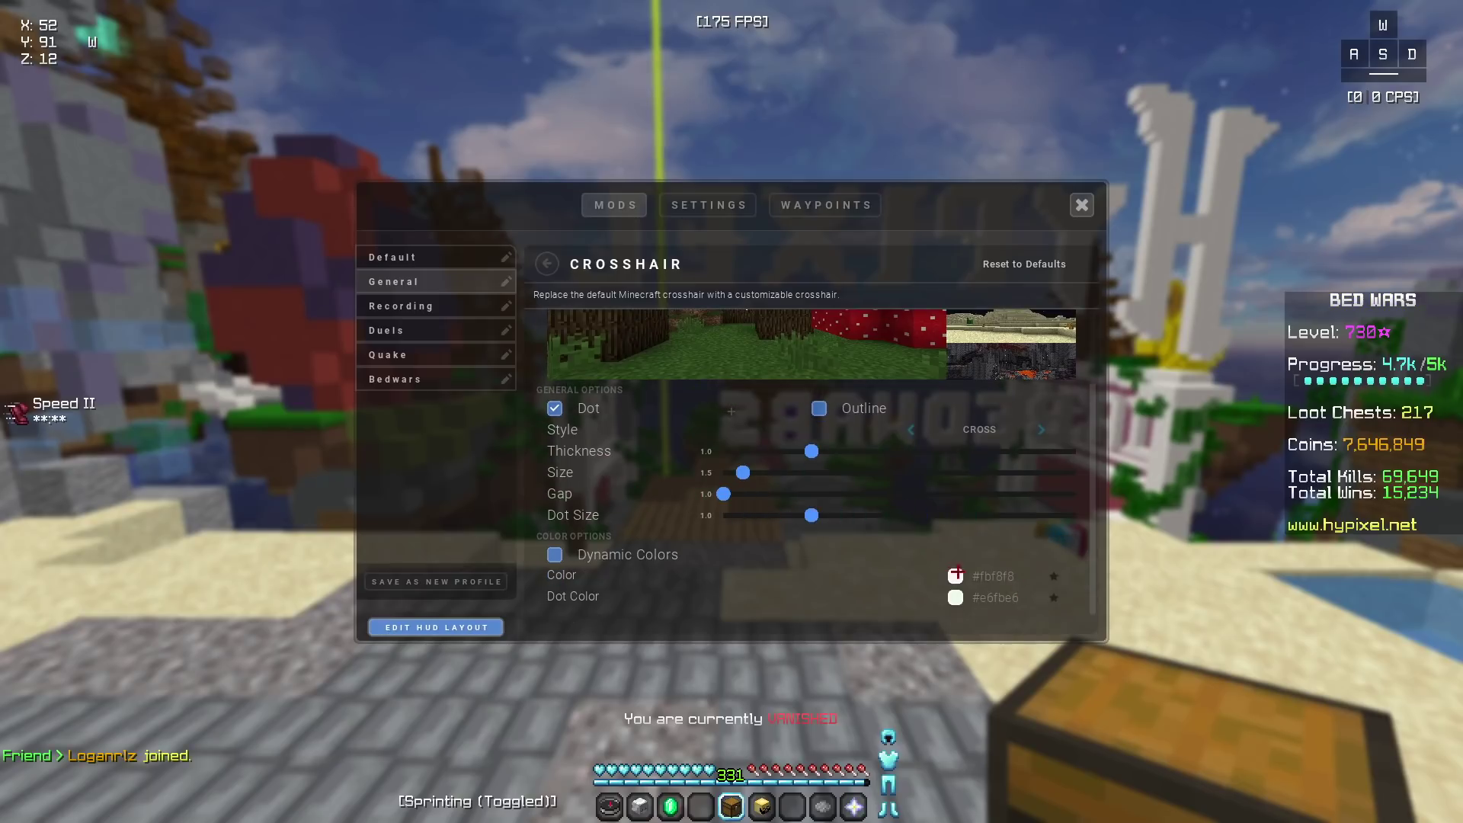
Expand the Crosshair mod's Color and Dot Color pickers to examine them, and return to the mod list.
left_click(957, 574)
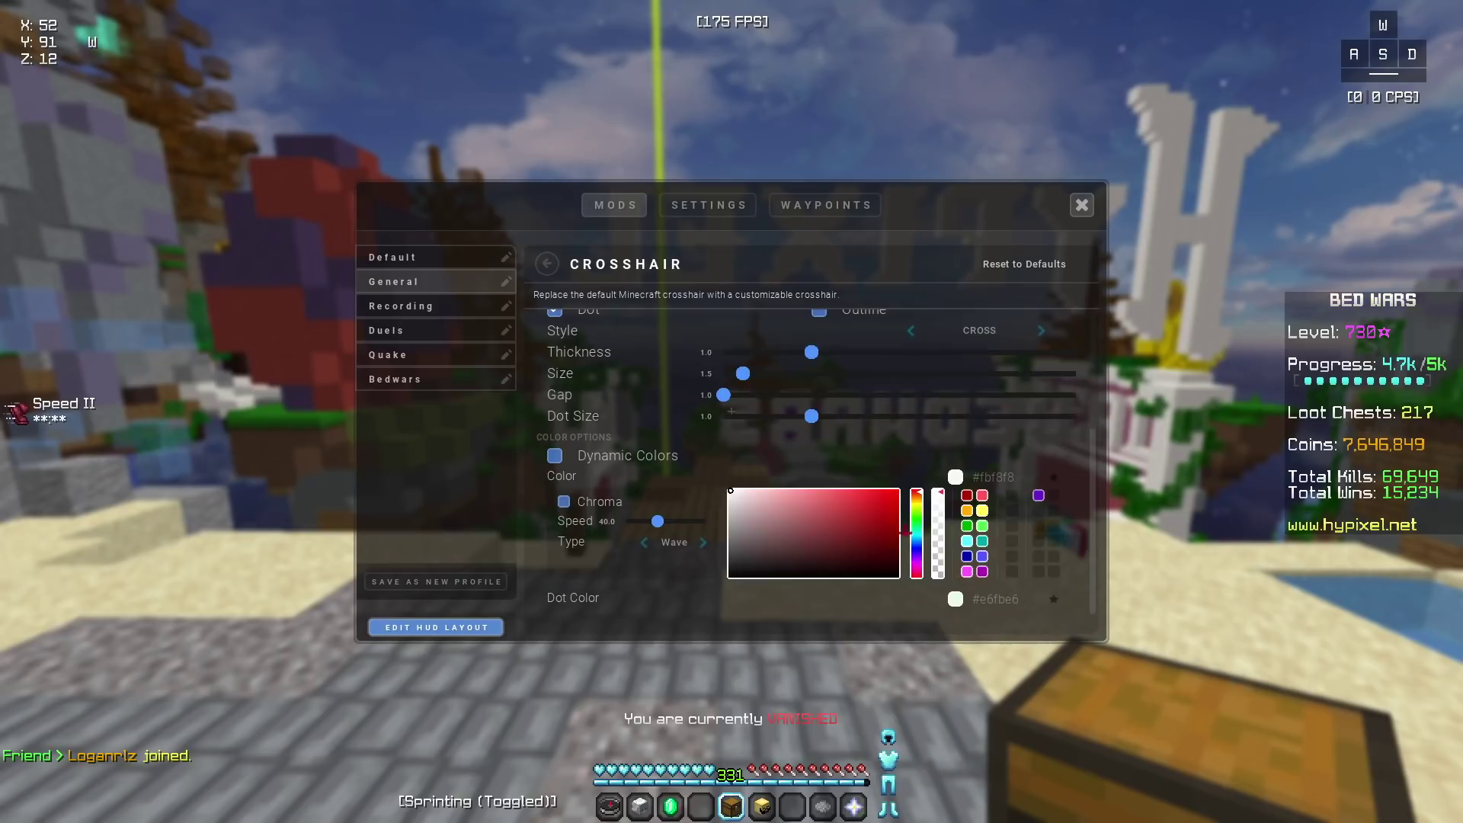
left_click(956, 598)
scroll(786, 336, "down", 2)
left_click(561, 266)
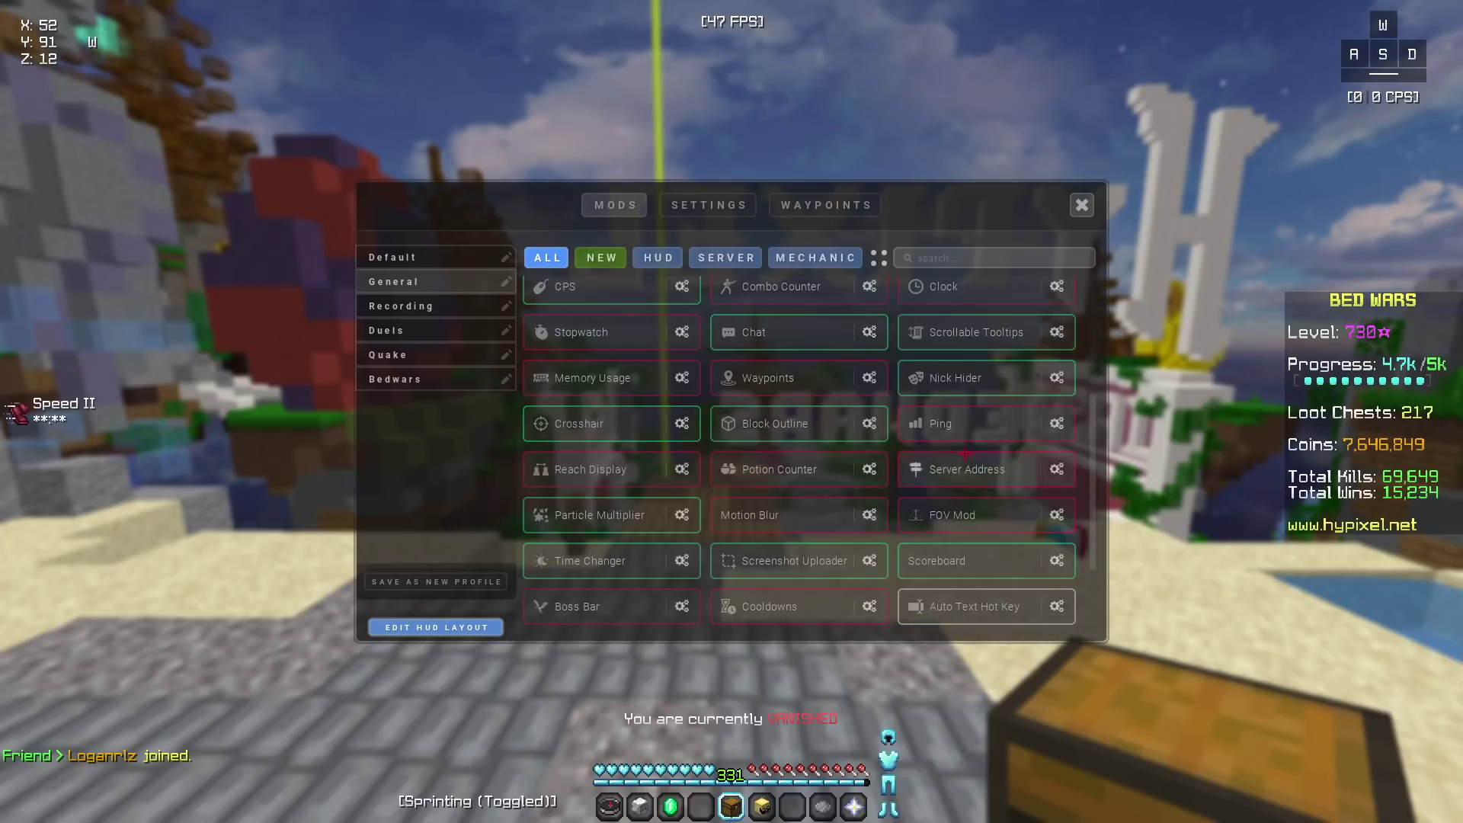
Examine the Block Outline mod's outline and overlay color pickers, try its Block Outline Width slider, and return to the mod list.
left_click(870, 424)
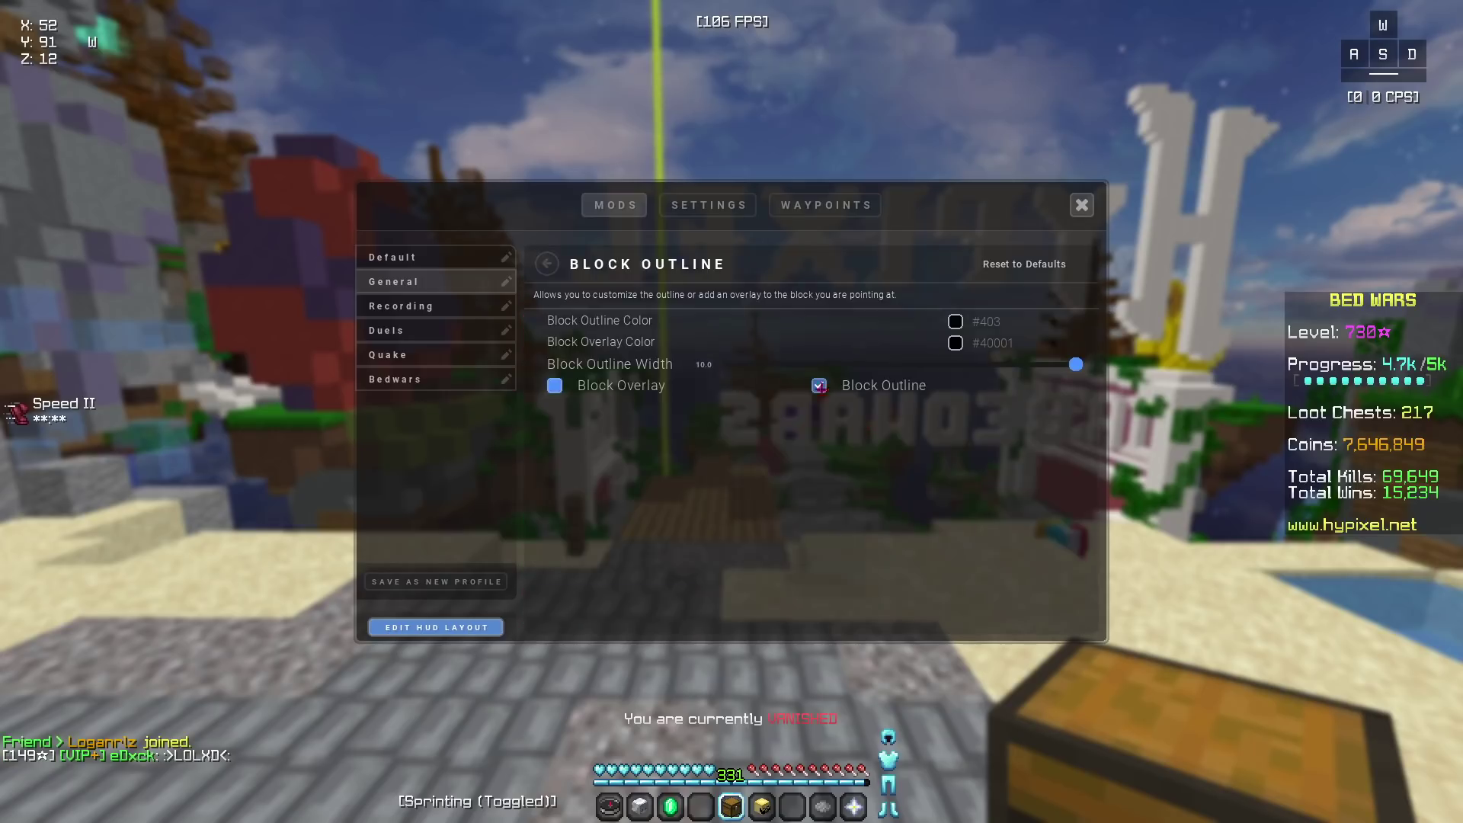
left_click(955, 321)
left_click(955, 442)
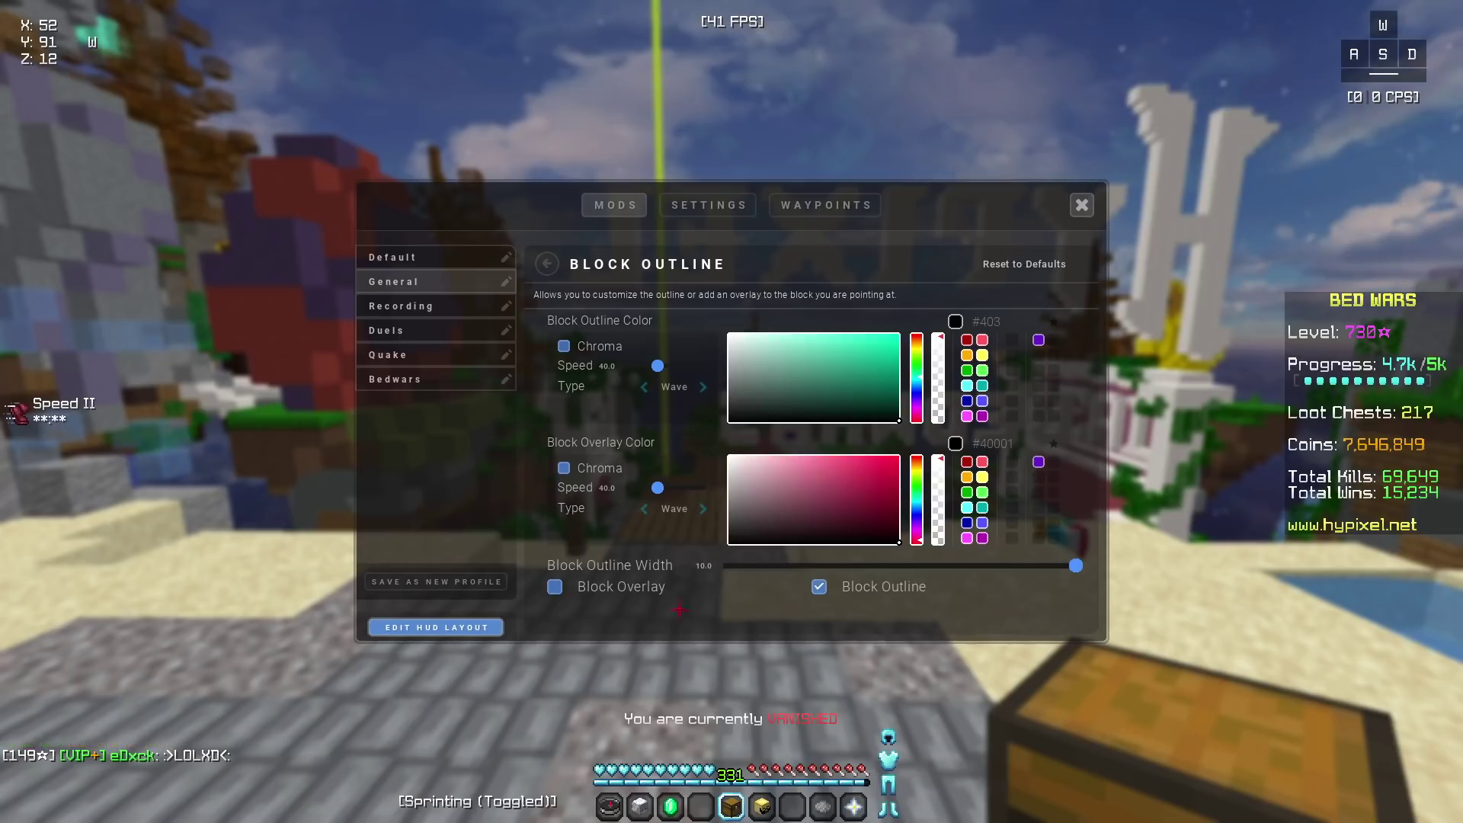
left_click_drag(796, 570, 708, 548)
left_click_drag(941, 565, 1035, 564)
left_click_drag(1125, 558, 1121, 566)
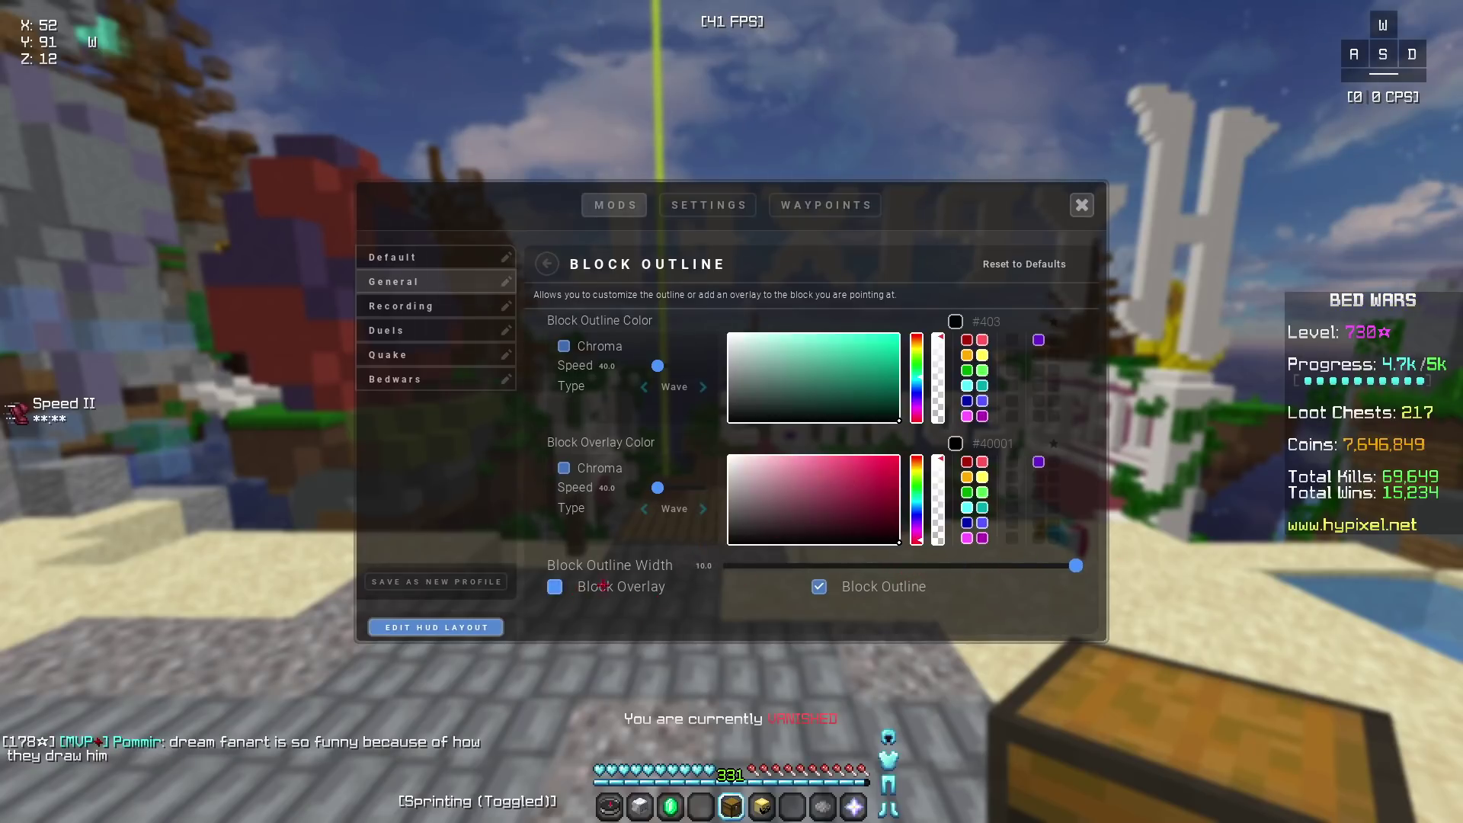
left_click(548, 262)
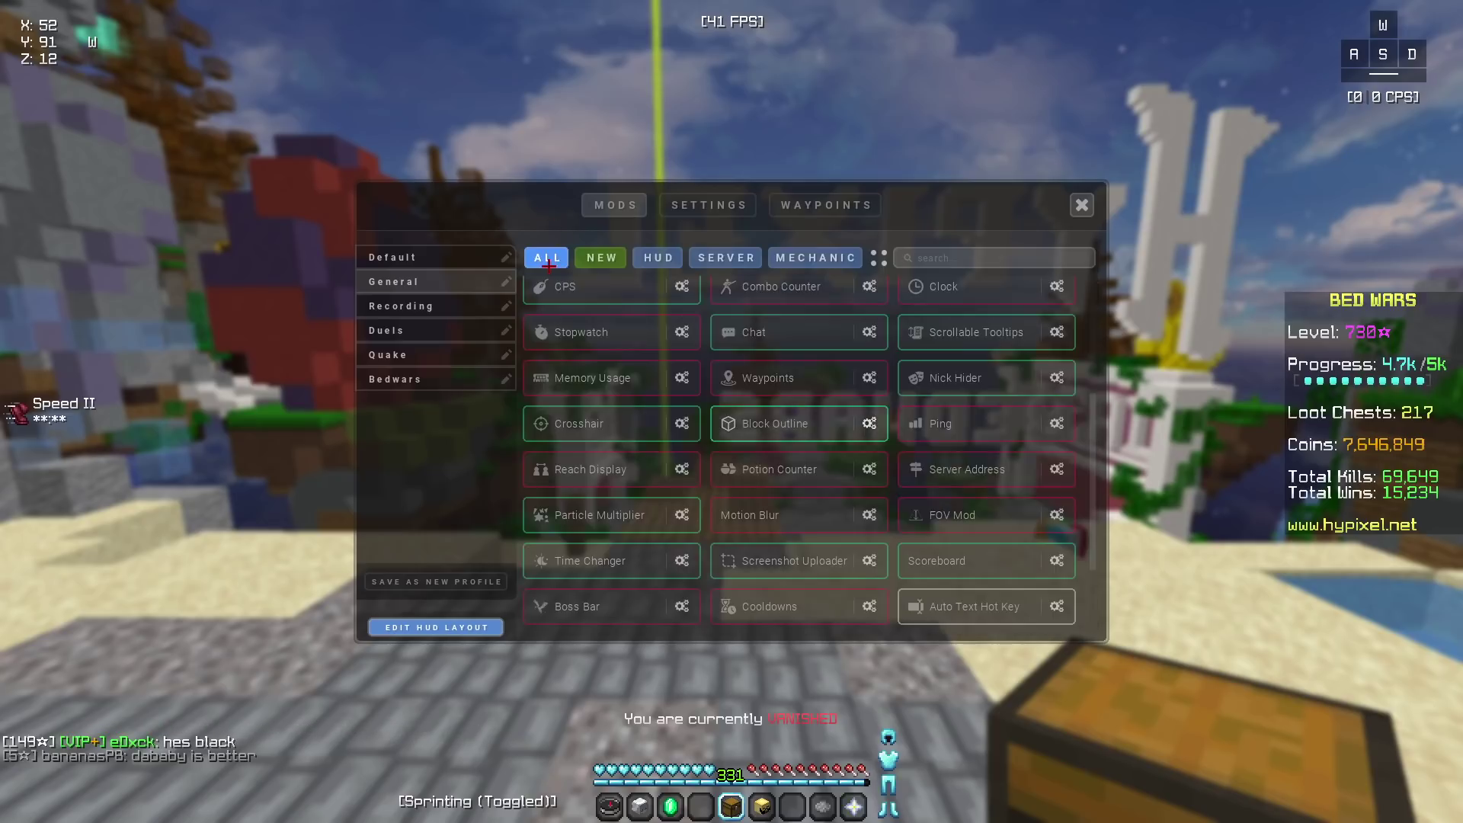
Examine the Particle Multiplier mod's multiplier, criticals and sharpness options, and return to the mod list.
scroll(943, 526, "down", 1)
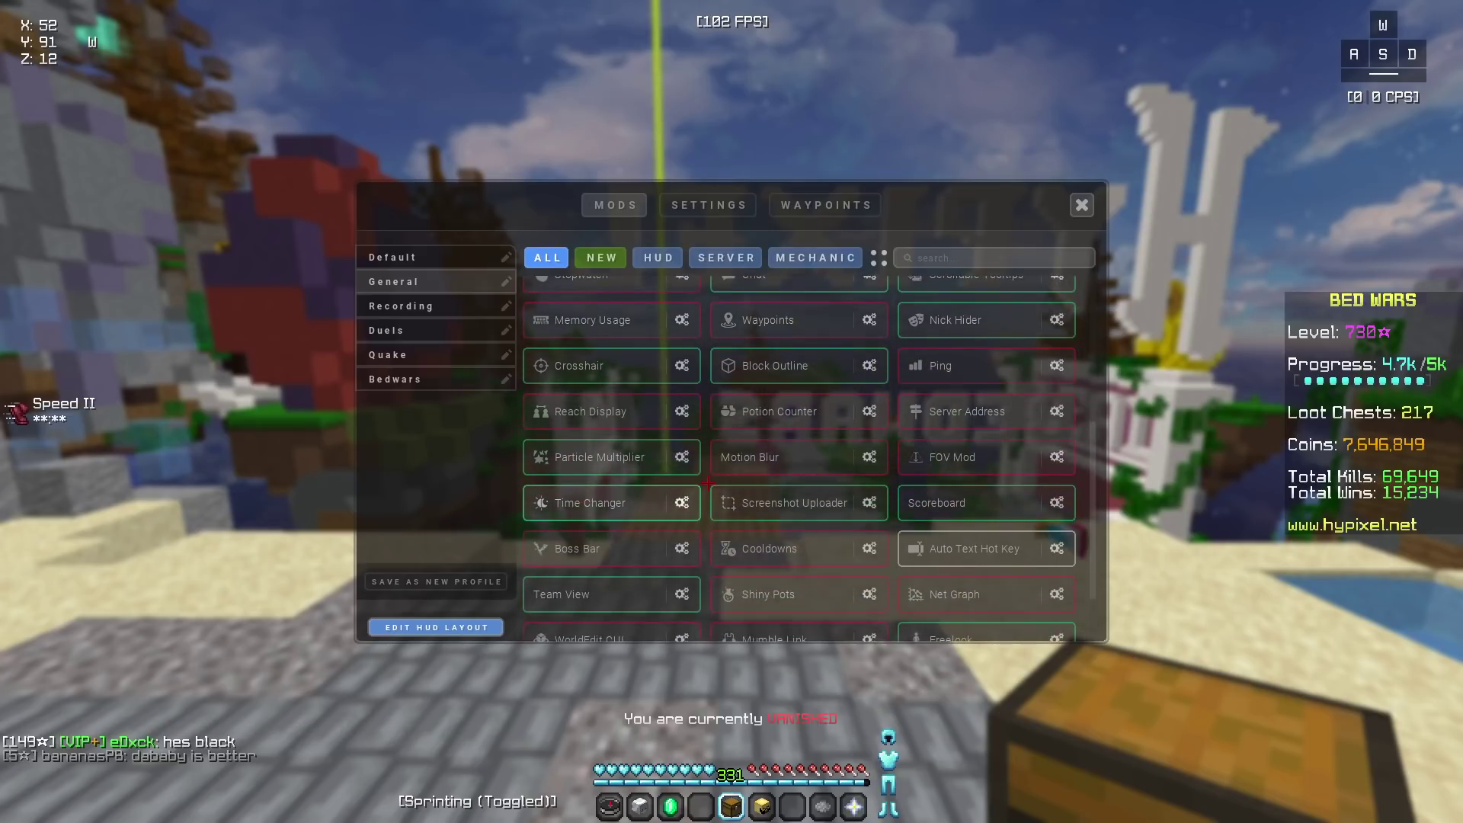
left_click(682, 457)
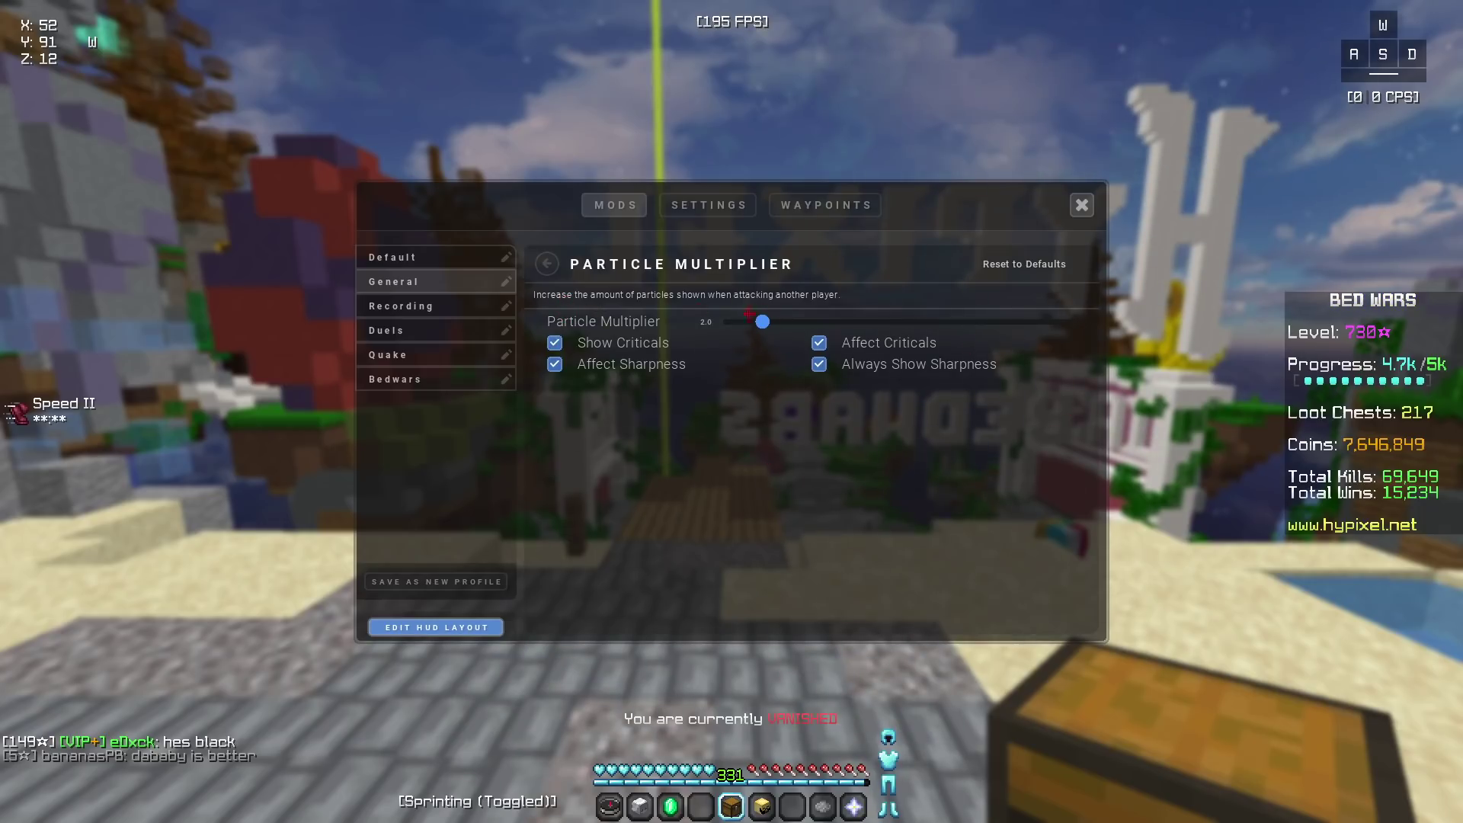
left_click(536, 265)
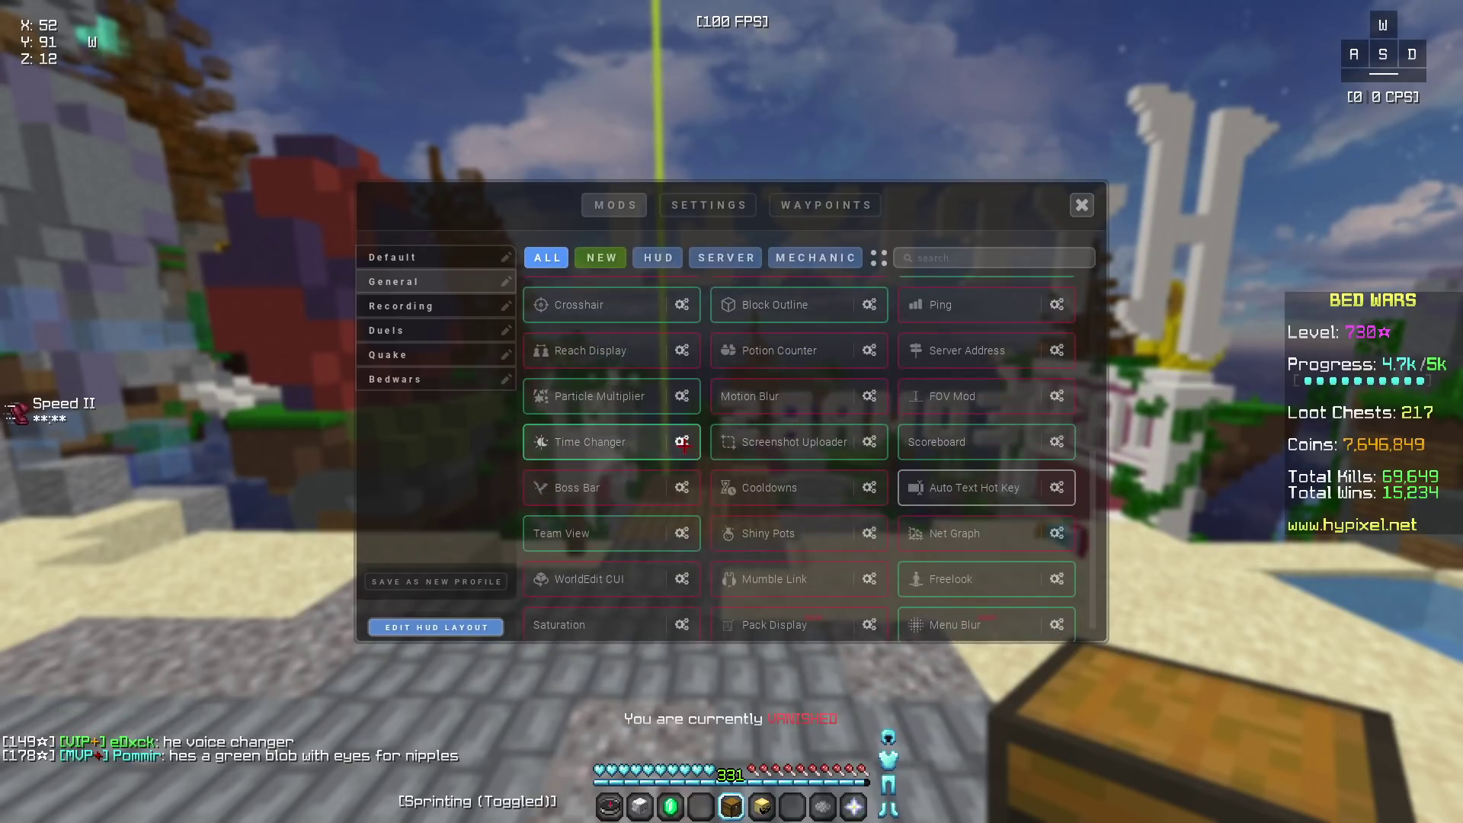
Open the Time Changer mod's options and try its Time slider near the daytime end.
left_click(682, 442)
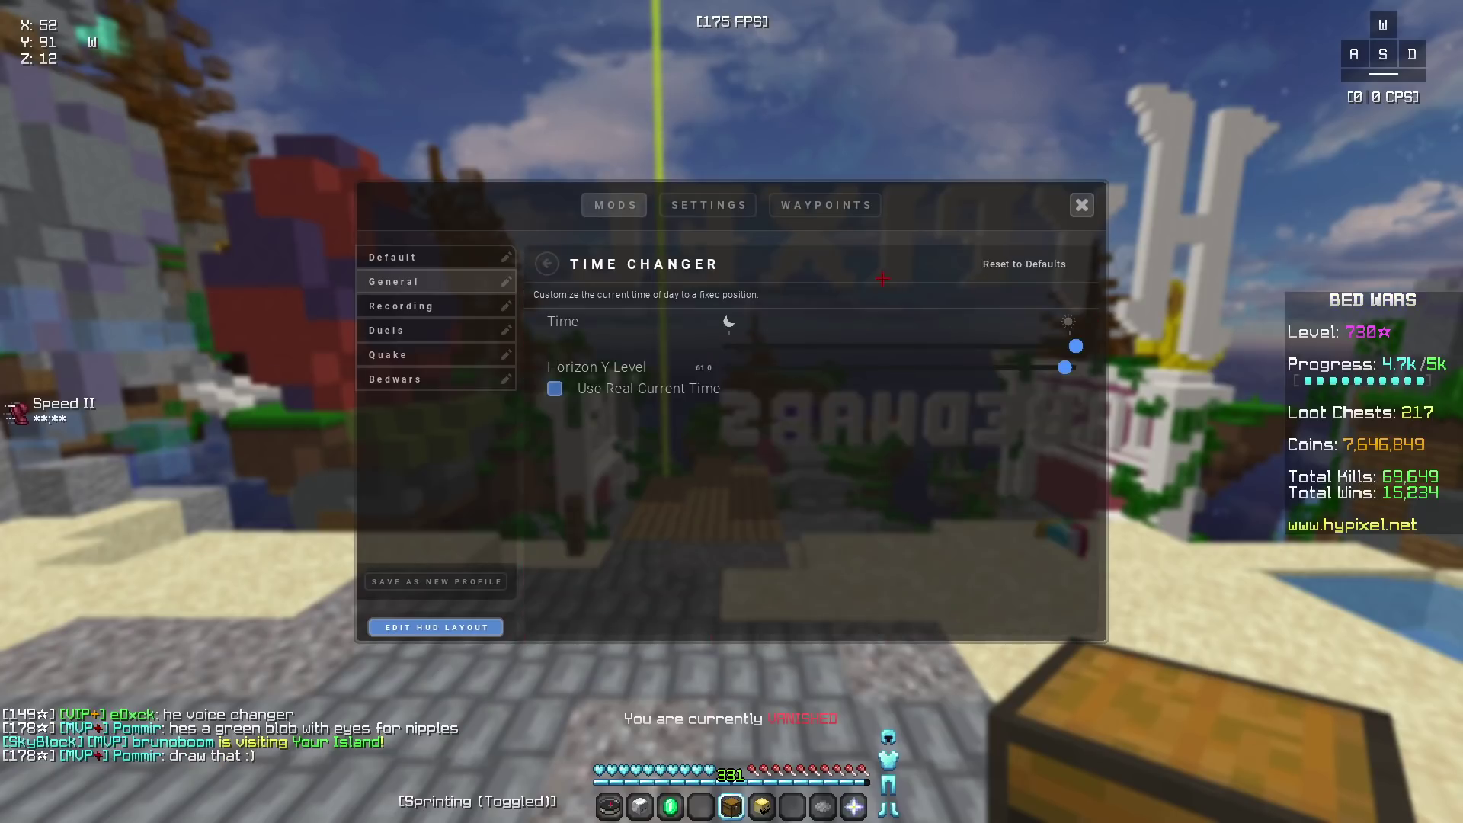
mouse_move(1076, 346)
left_mouse_down()
mouse_move(886, 346)
mouse_move(1079, 346)
left_mouse_up()
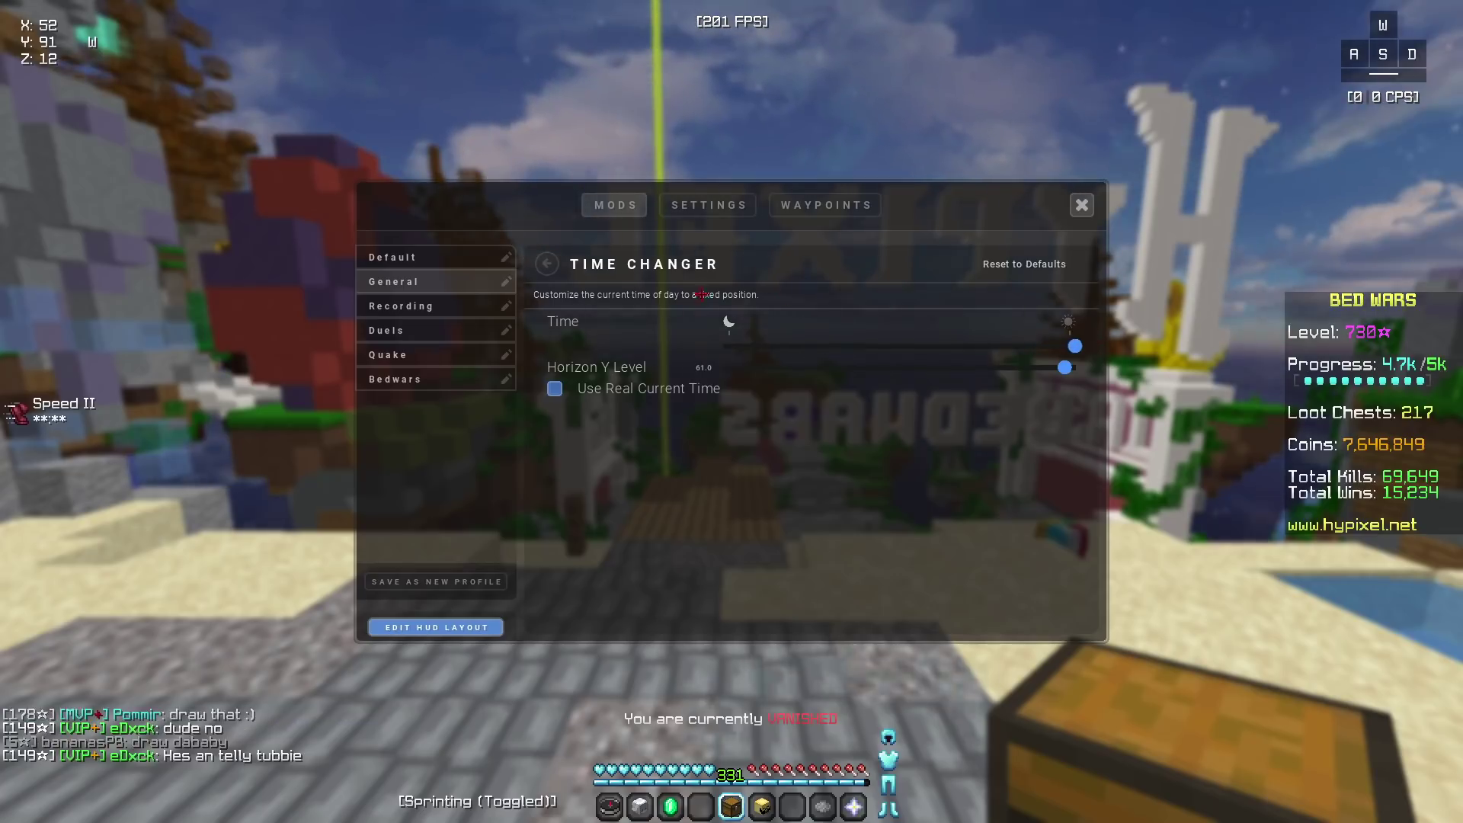
Return from the Time Changer options to the mod list and examine the Freelook mod's options.
left_click(547, 263)
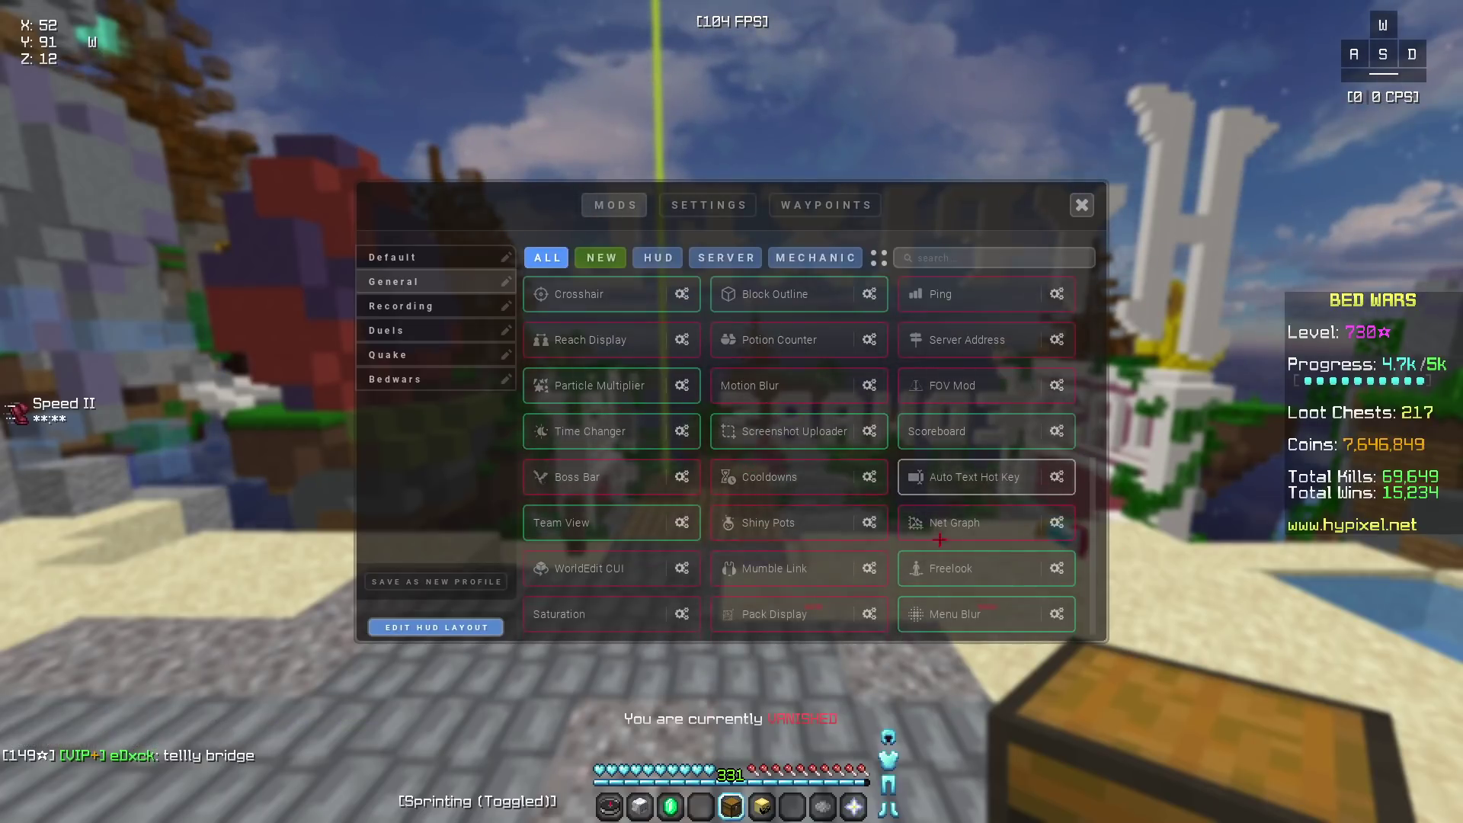
left_click(1059, 567)
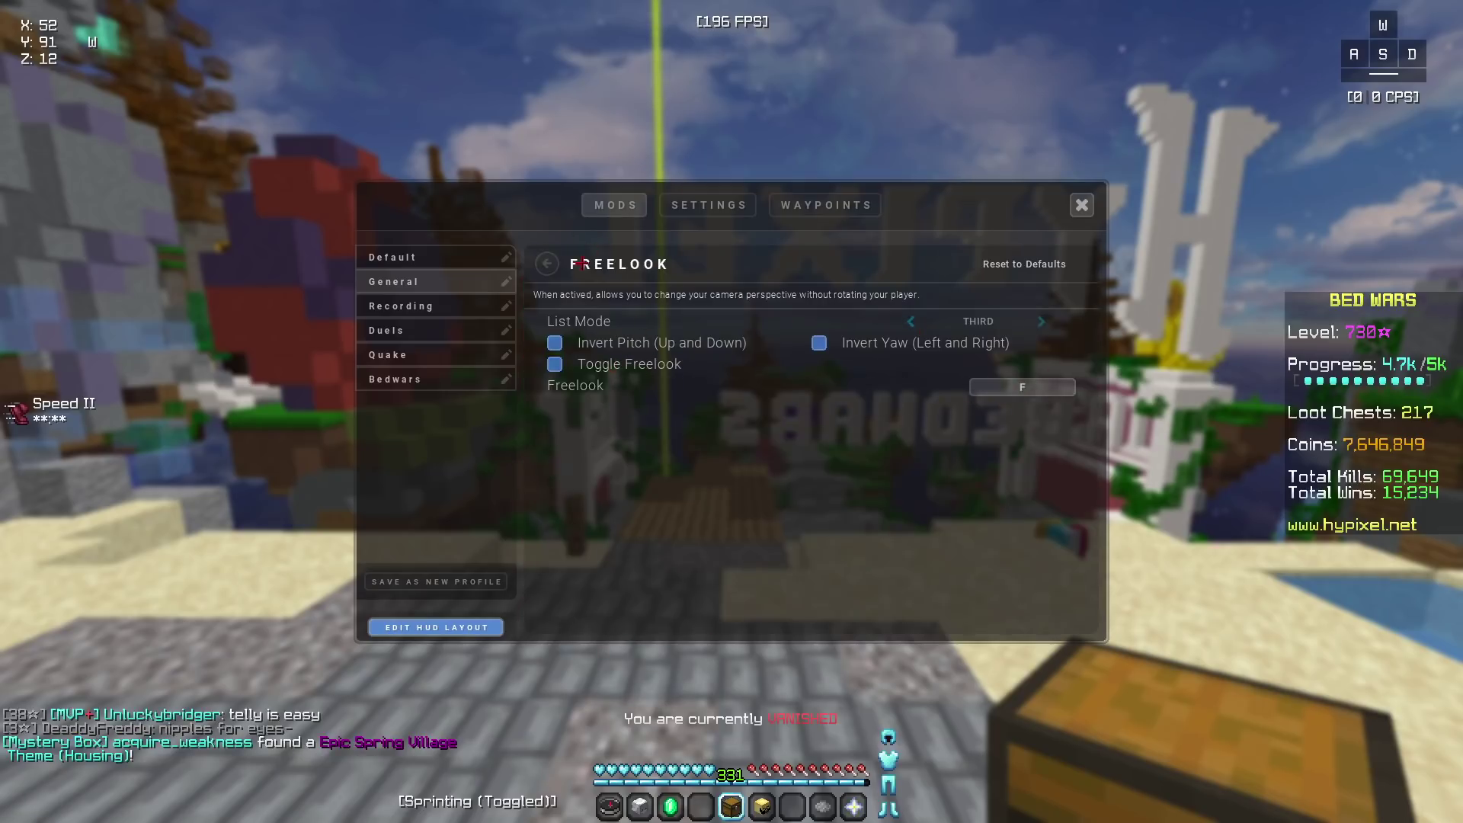
left_click(548, 263)
Examine the Menu Blur mod's blur strength and background options, and switch the mod off in the mod list.
left_click(1055, 615)
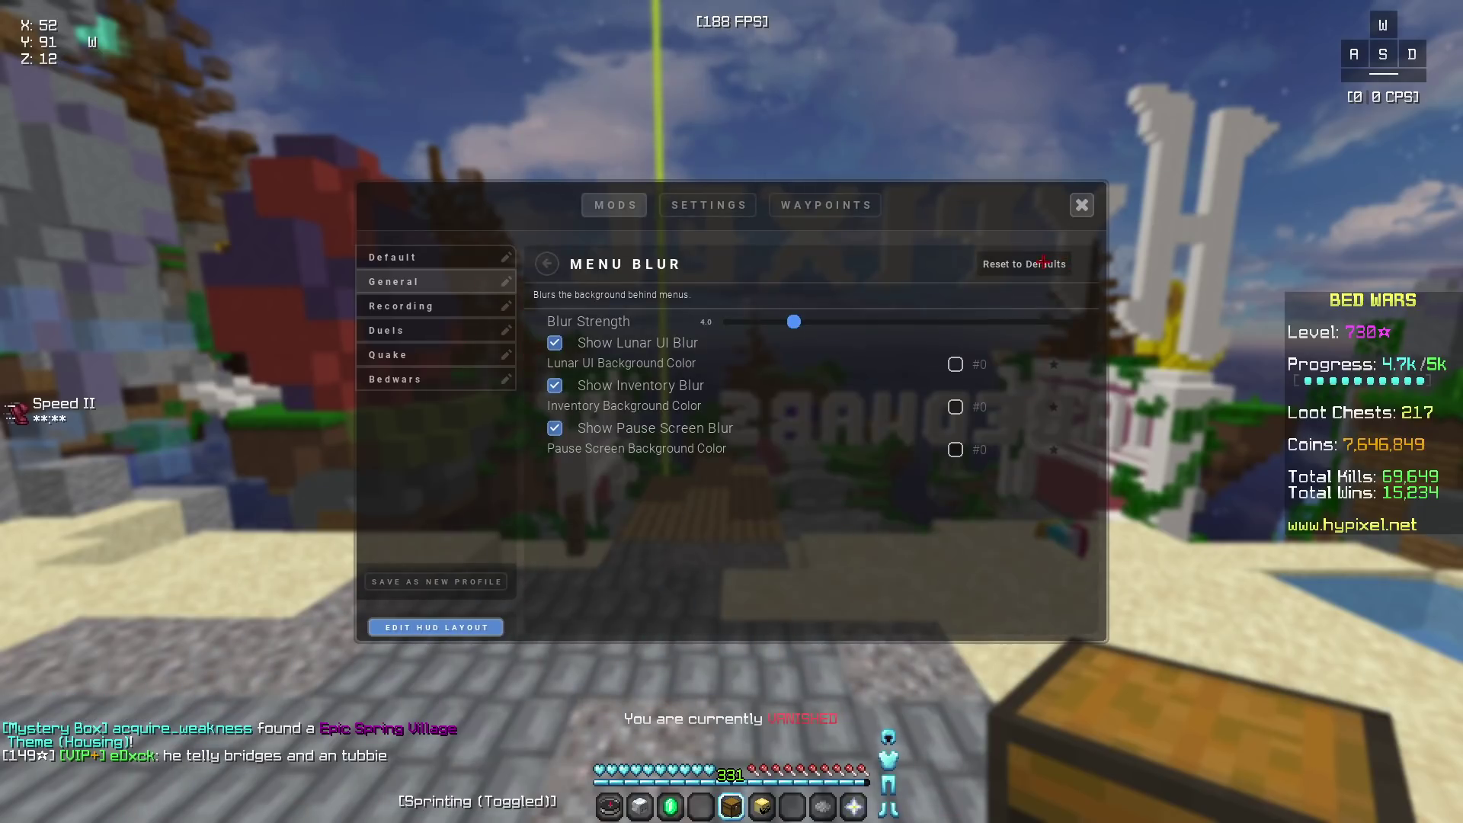
left_click(568, 256)
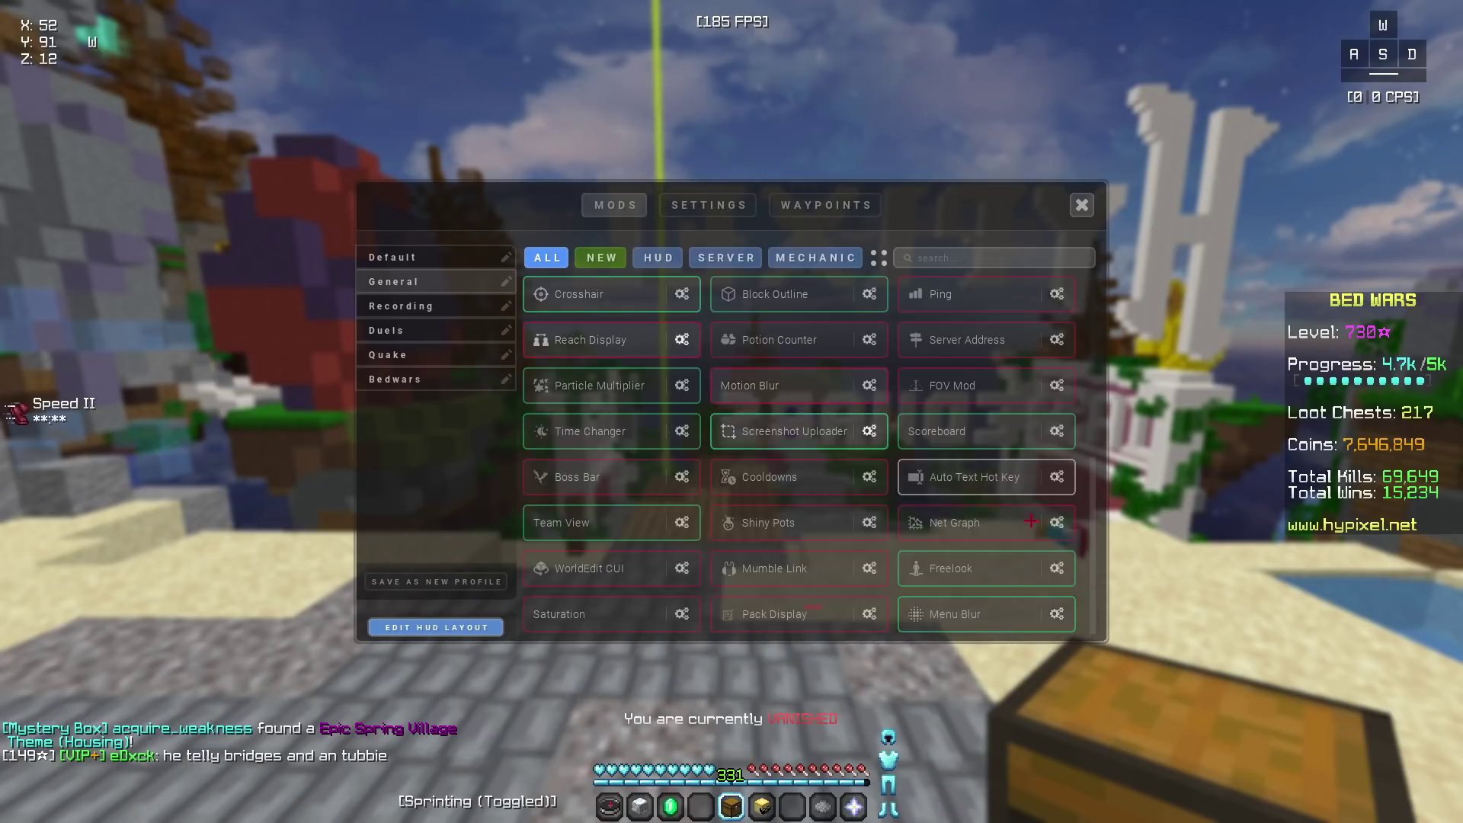
left_click(958, 618)
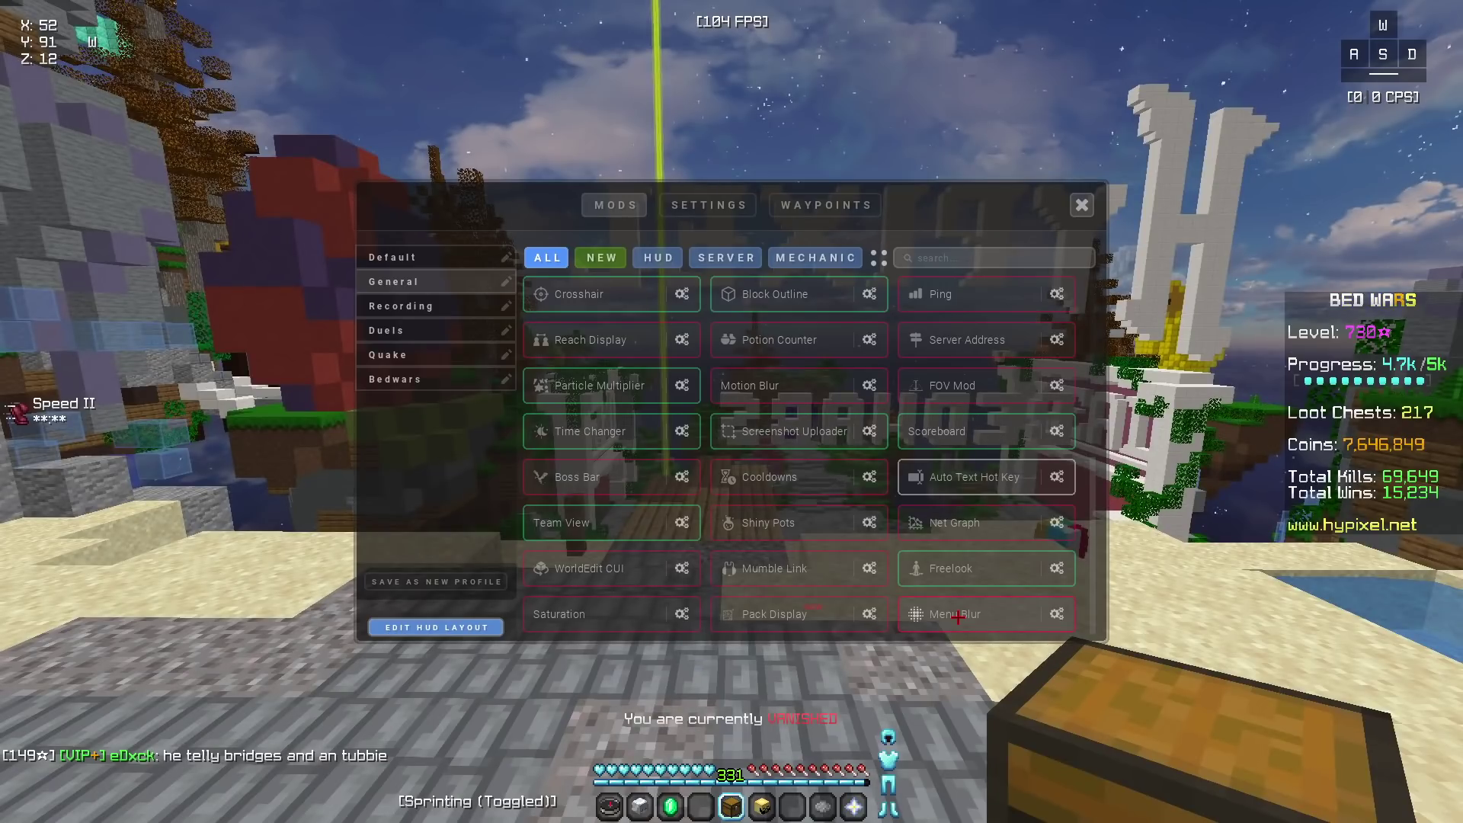
scroll(1055, 585, "up", 1)
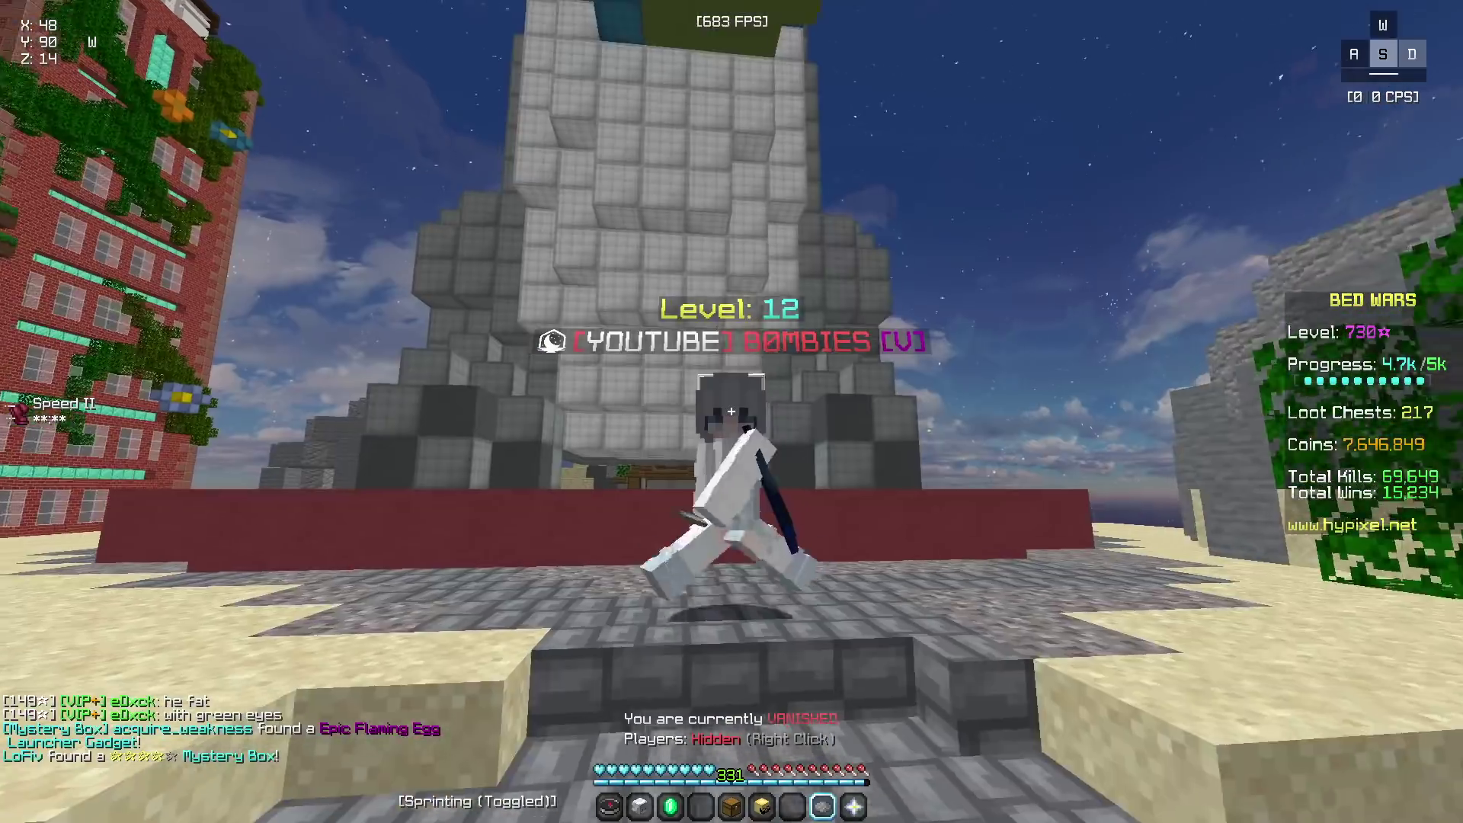
Look at the Waypoints page, view the Recording, Duels, Quake and Bedwars profiles, and return to the General profile.
key("shift")
left_click(735, 398)
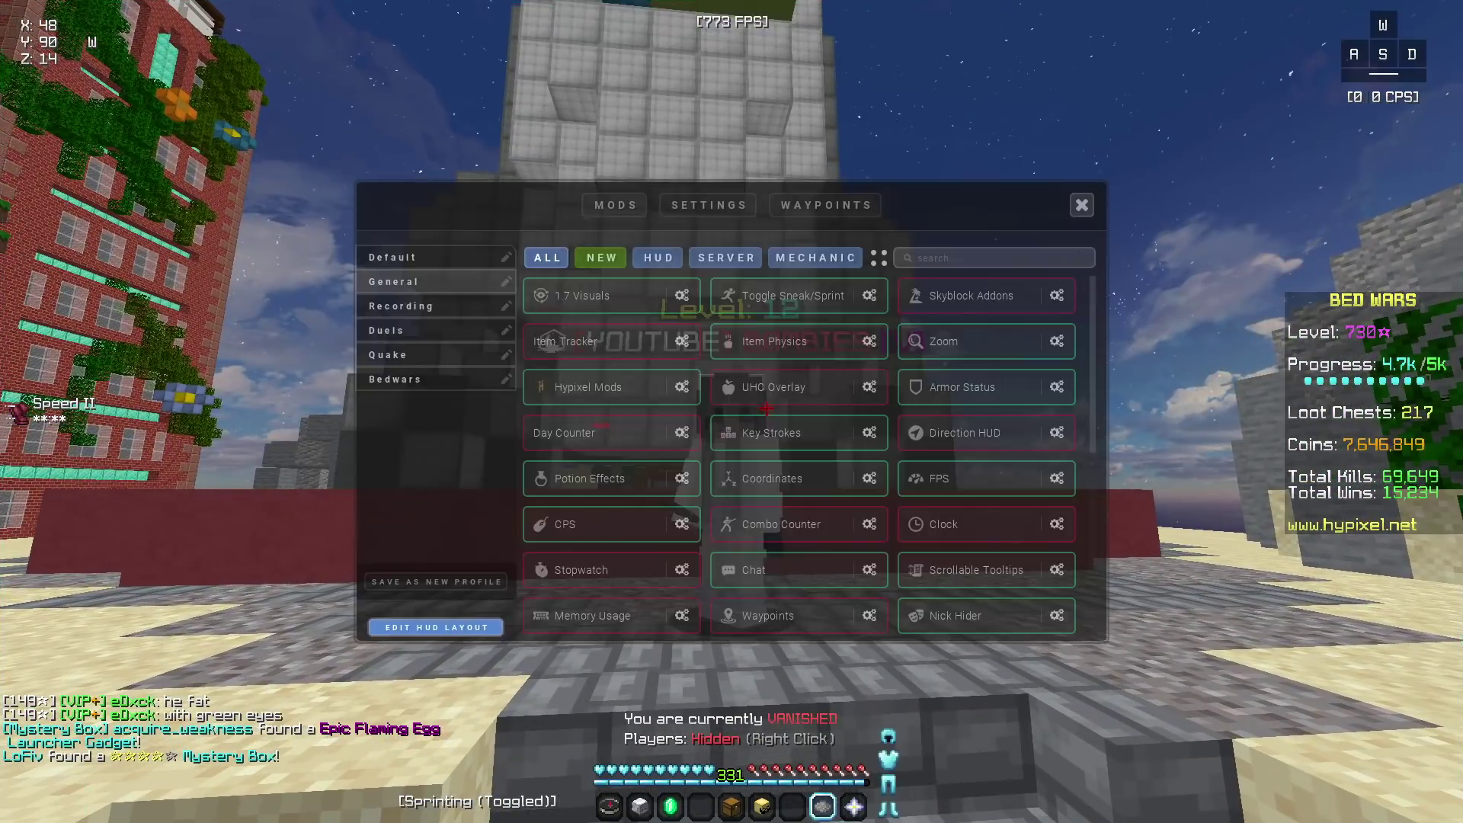
left_click(857, 197)
left_click(424, 305)
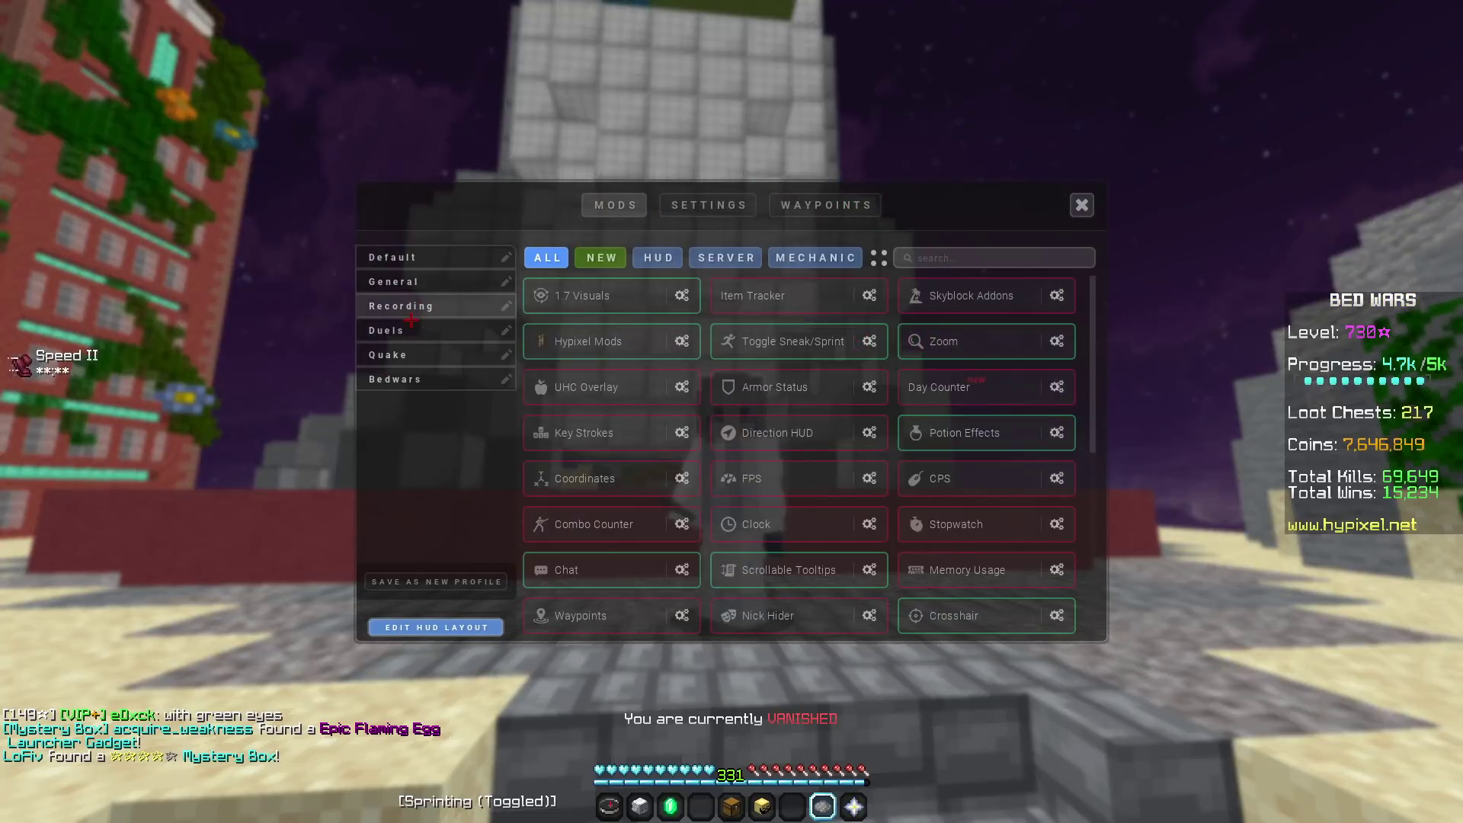
left_click(412, 330)
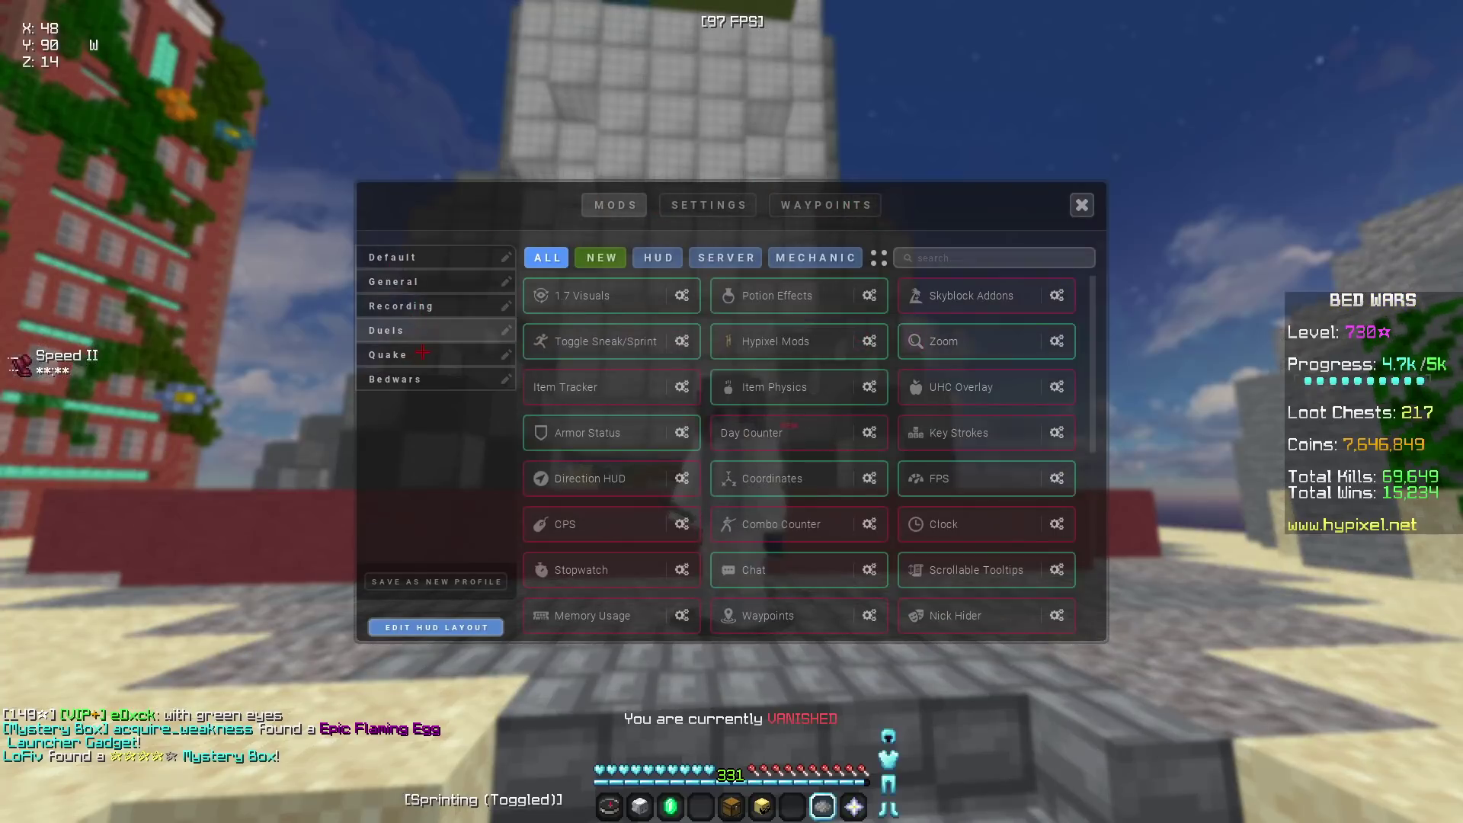
left_click(413, 355)
left_click(415, 379)
left_click(437, 284)
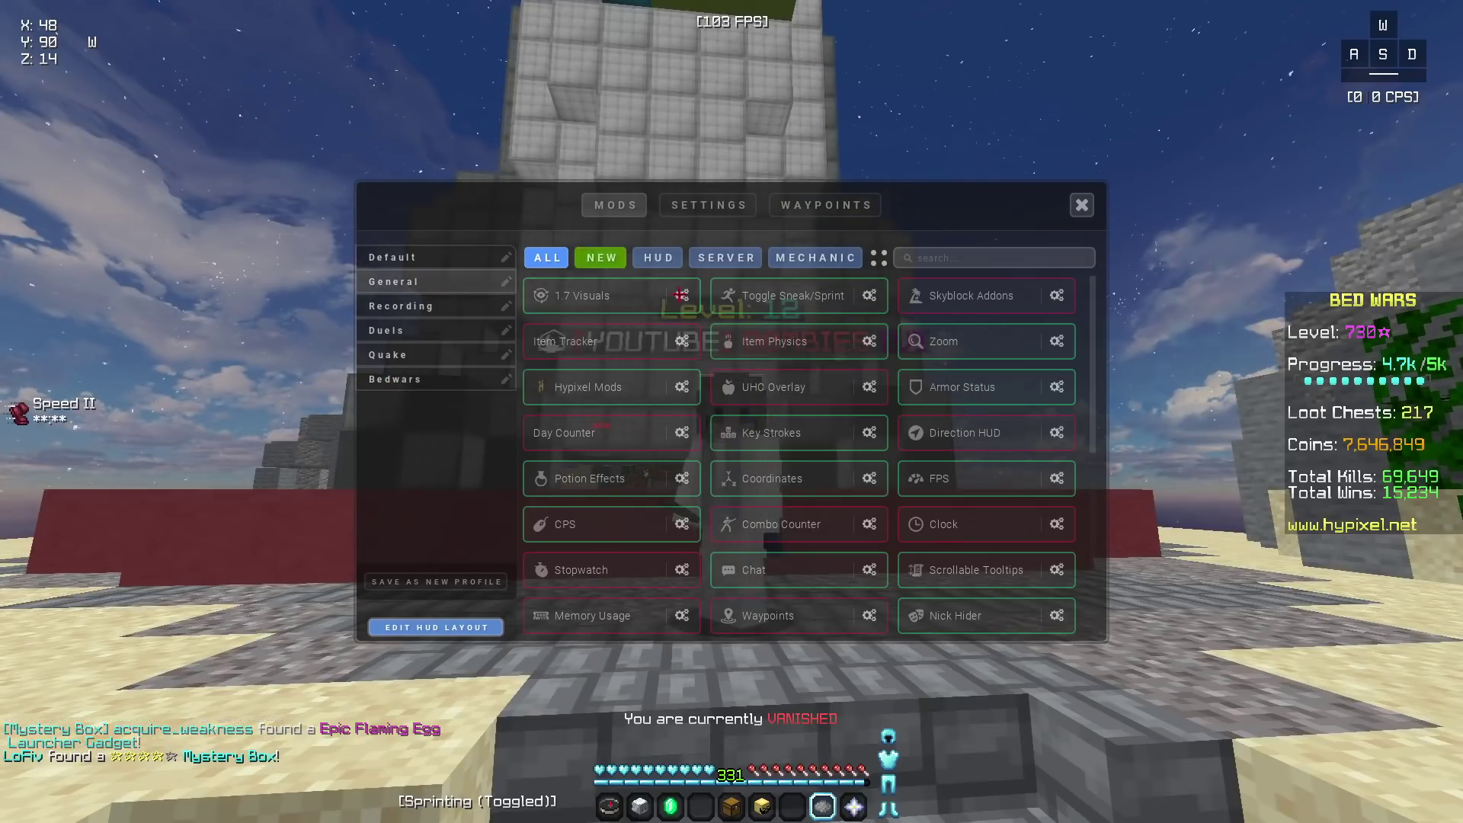
Close the mod menu and return to the game.
key("Escape")
key("F5")
key("4")
left_click(732, 411)
left_click(731, 412)
left_click(731, 412)
key("w")
key("space")
left_click(732, 412)
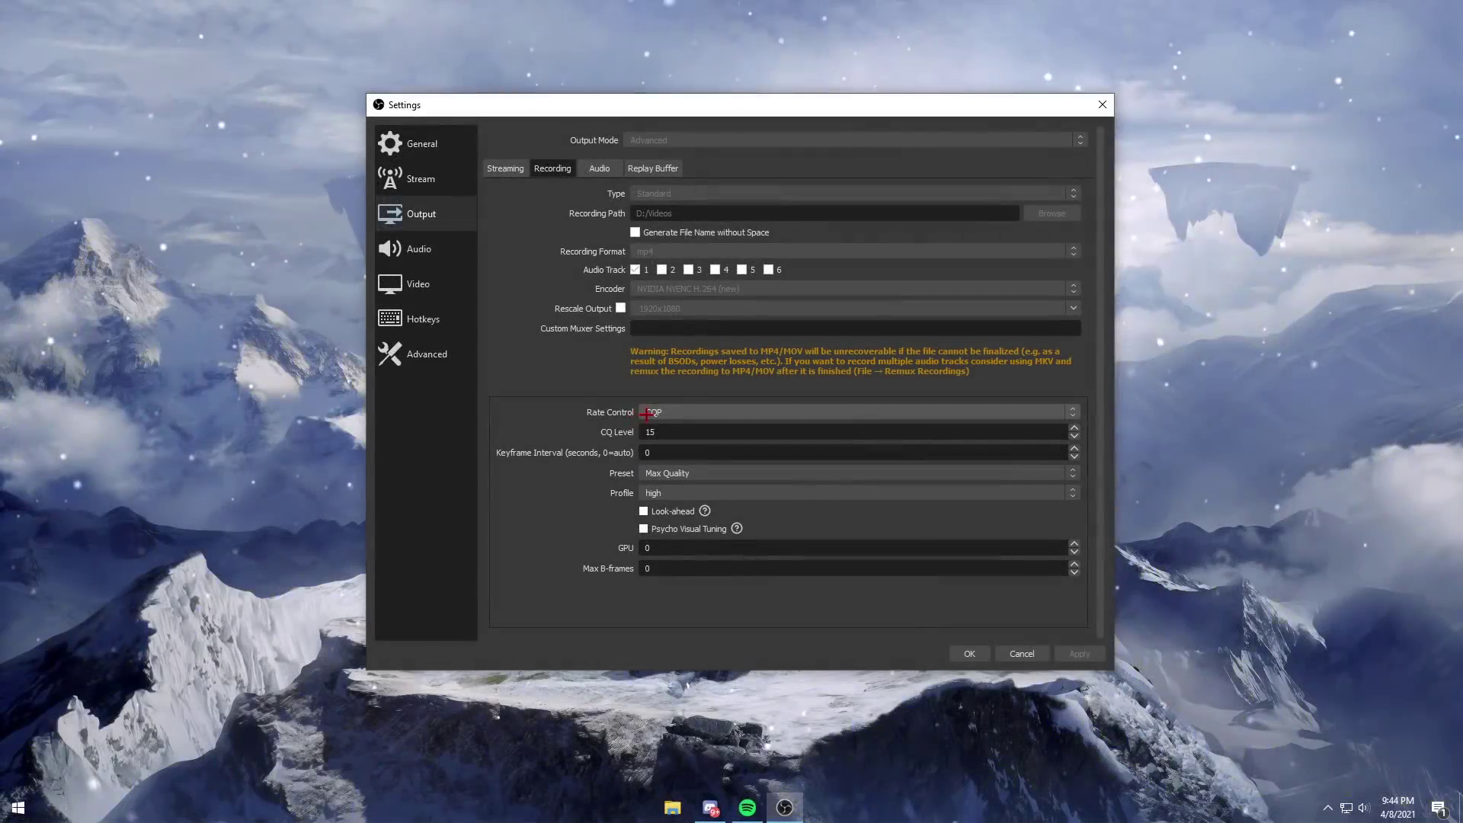
Switch to OBS and examine the recording output's CQ Level, Preset and Max B-frames, keeping the Max Quality preset.
left_click(683, 433)
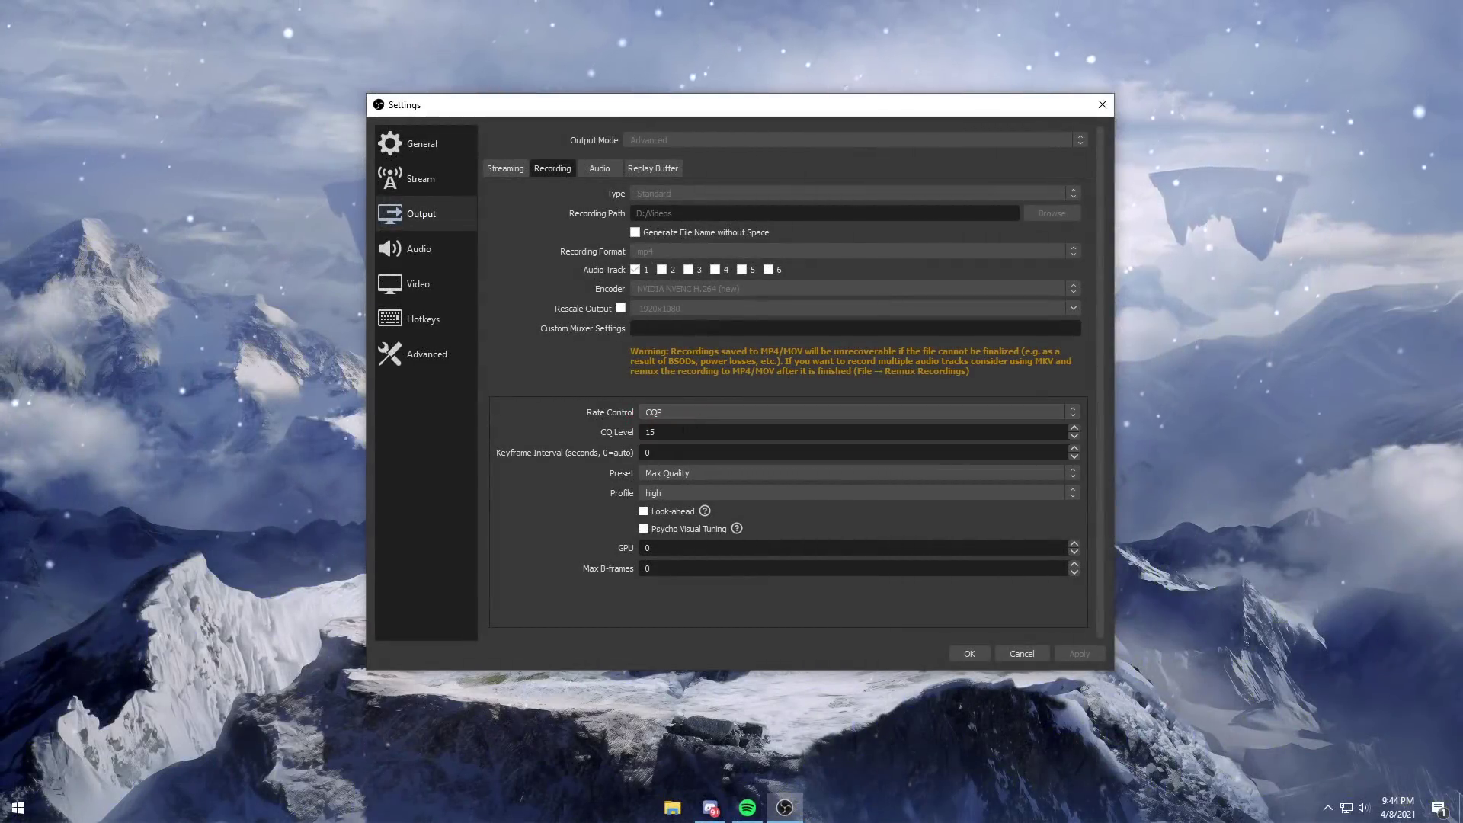
double_click(679, 431)
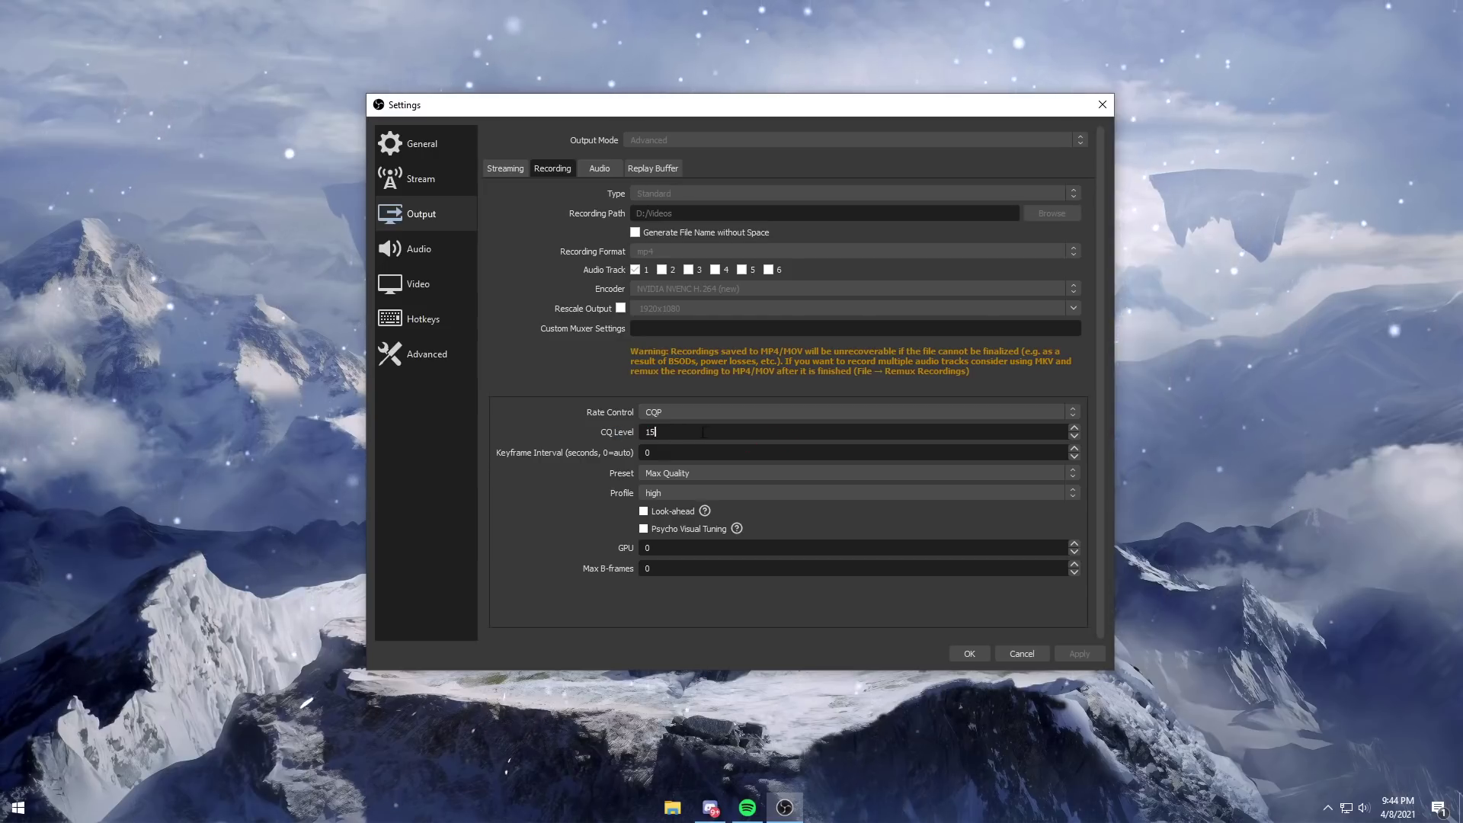
key("Tab")
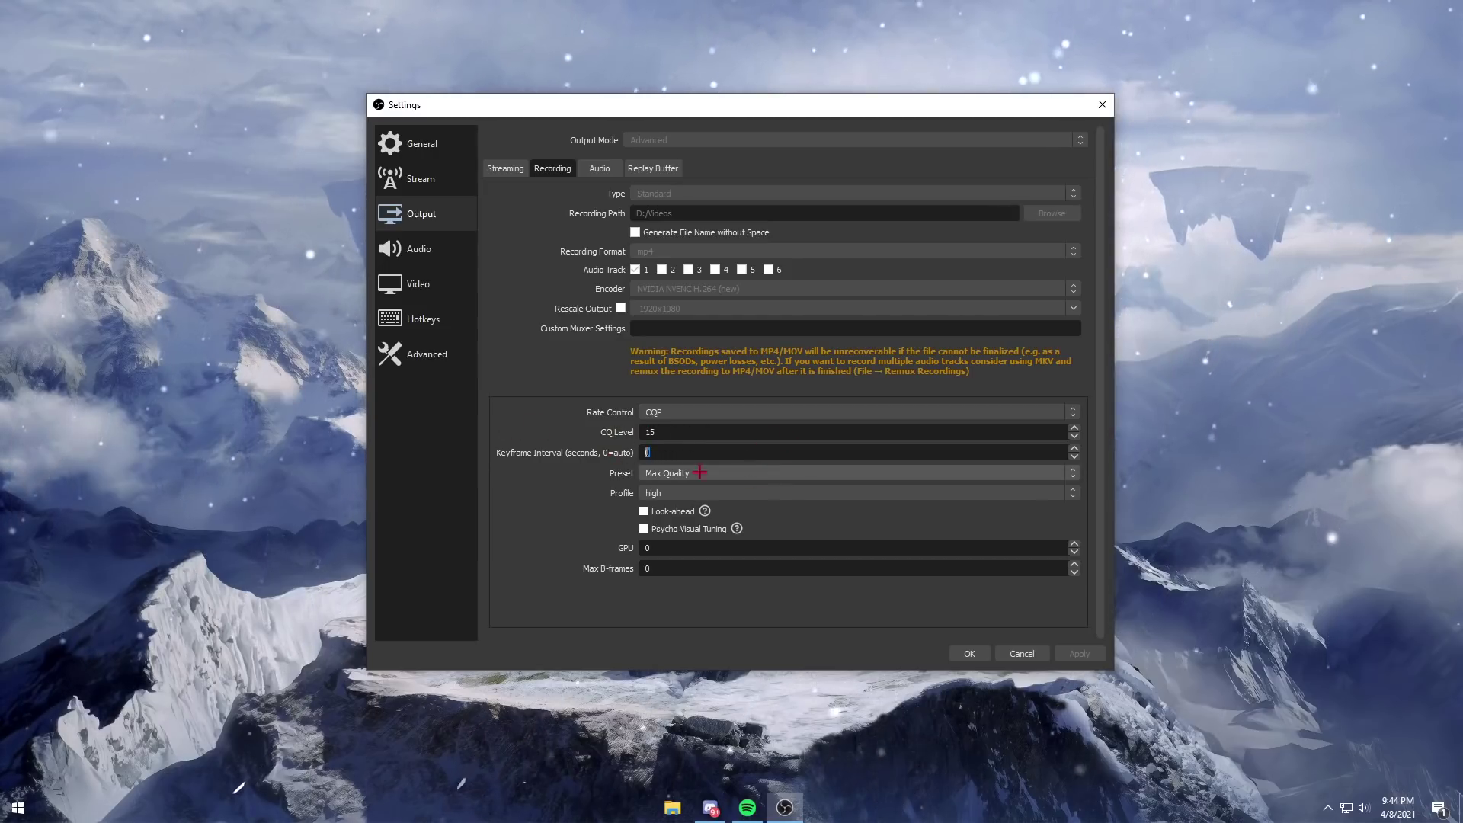
left_click(674, 473)
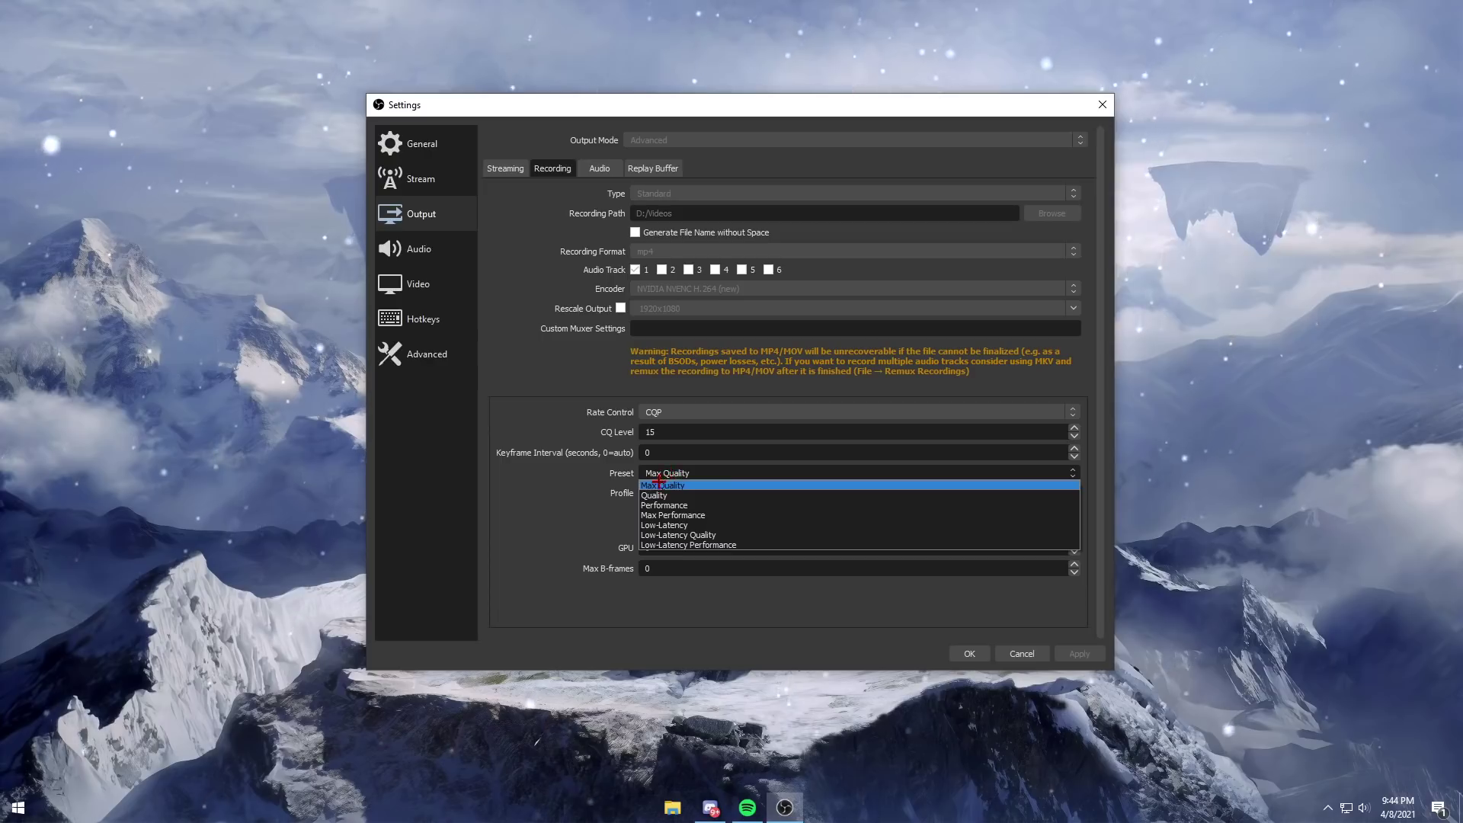
left_click(658, 485)
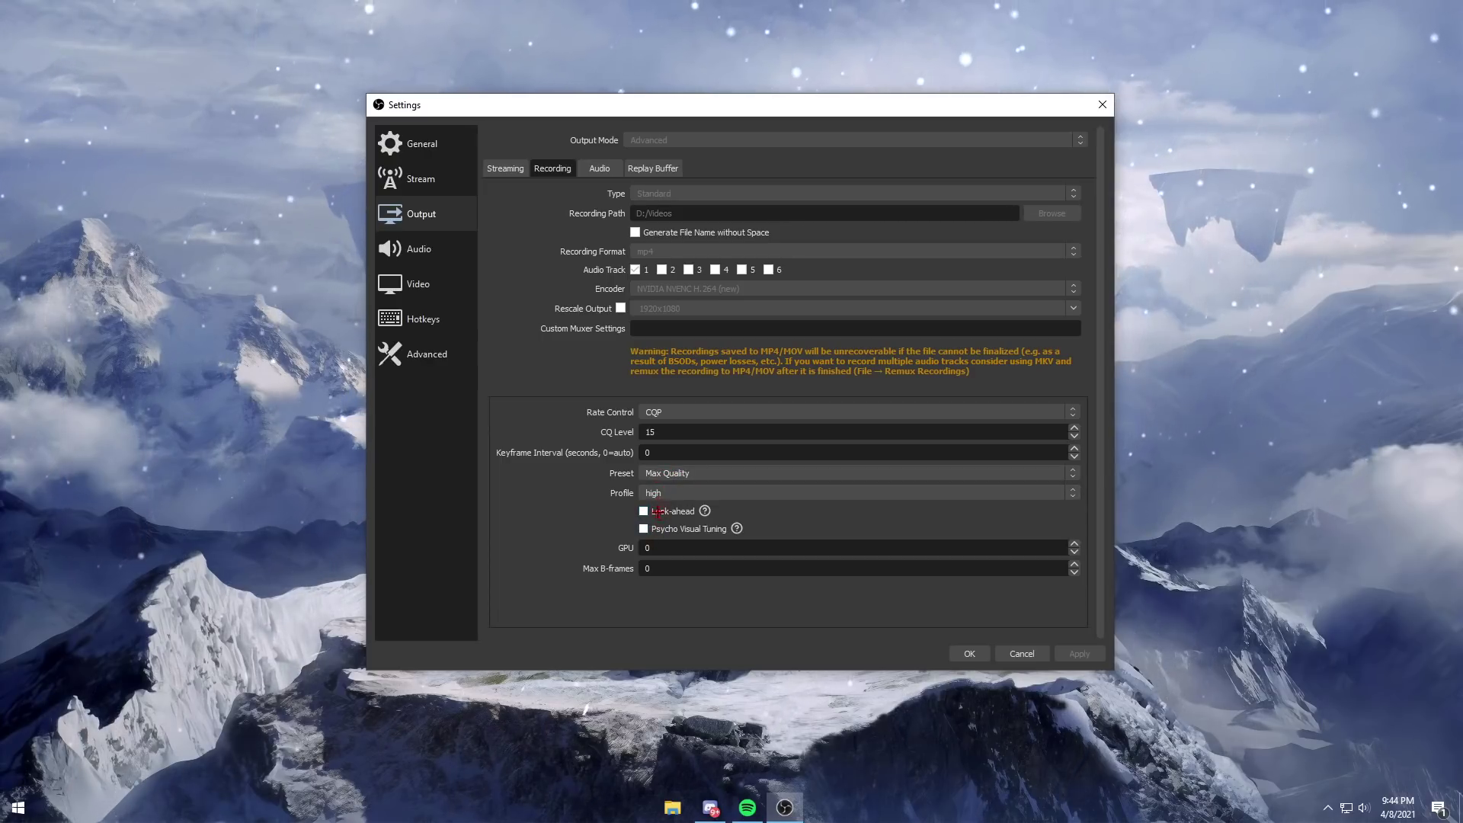
double_click(712, 567)
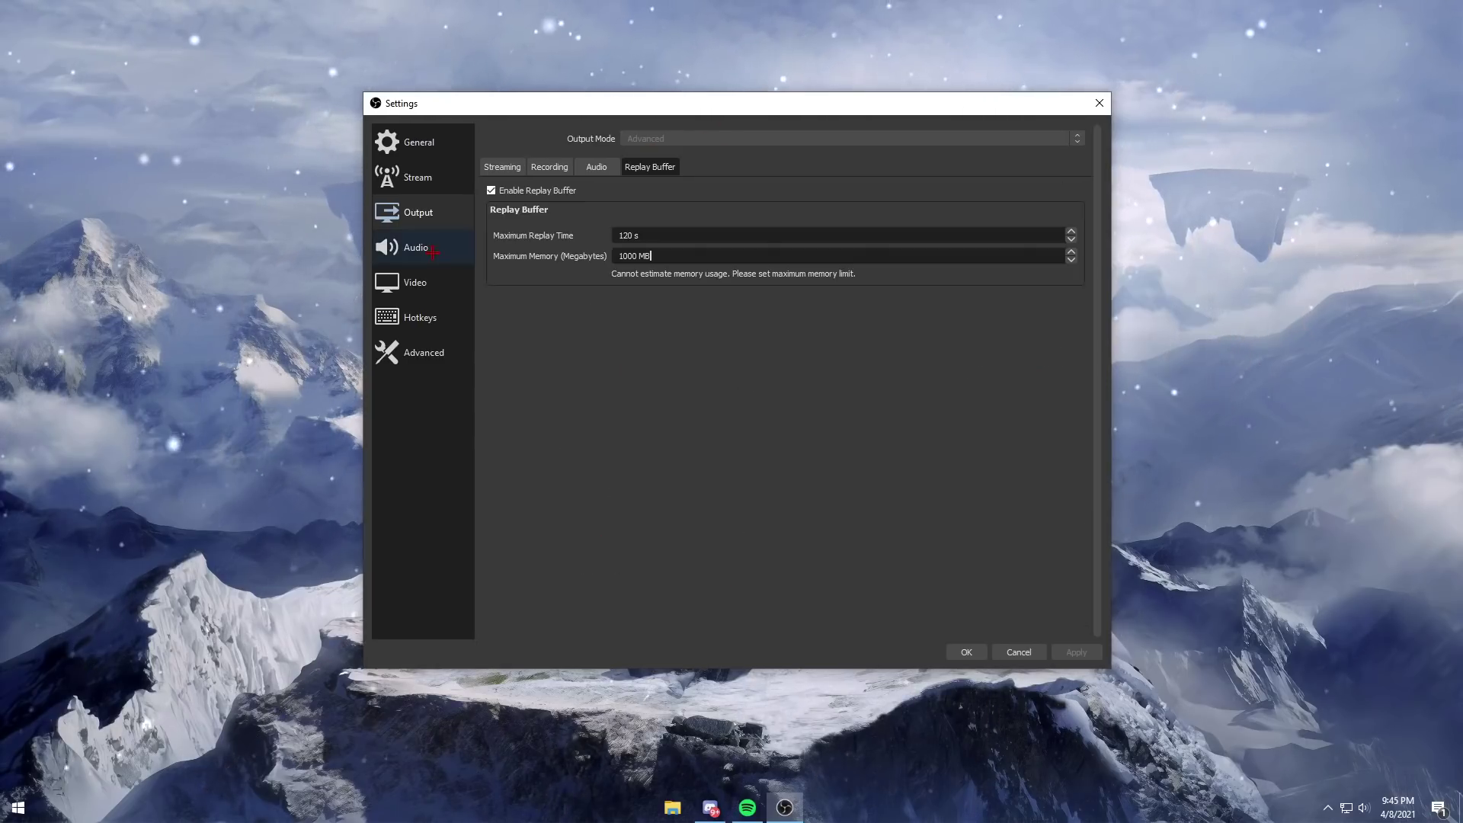
Examine the OBS audio device settings and the video resolution and FPS settings.
left_click(432, 251)
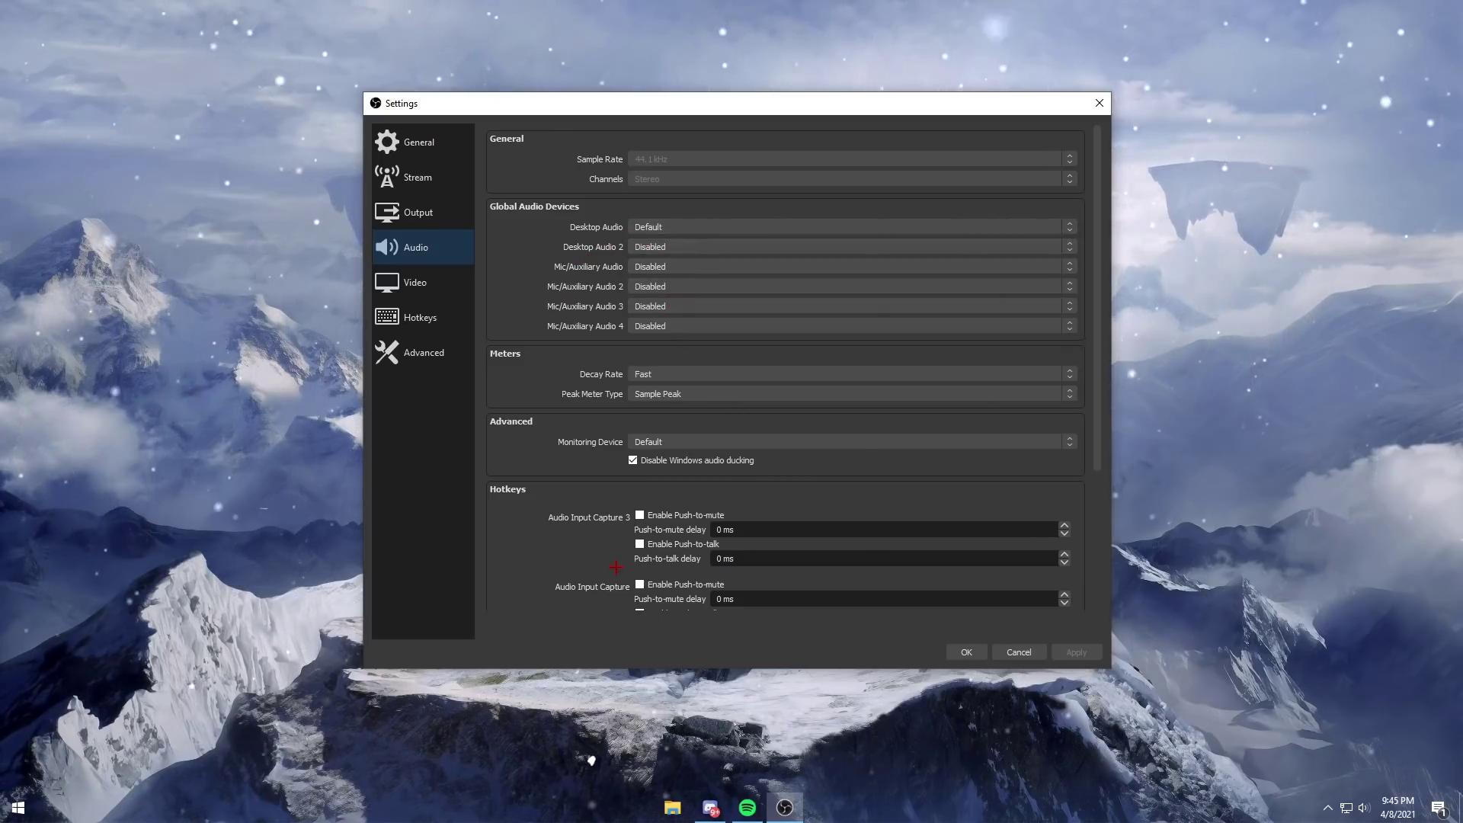
left_click(415, 282)
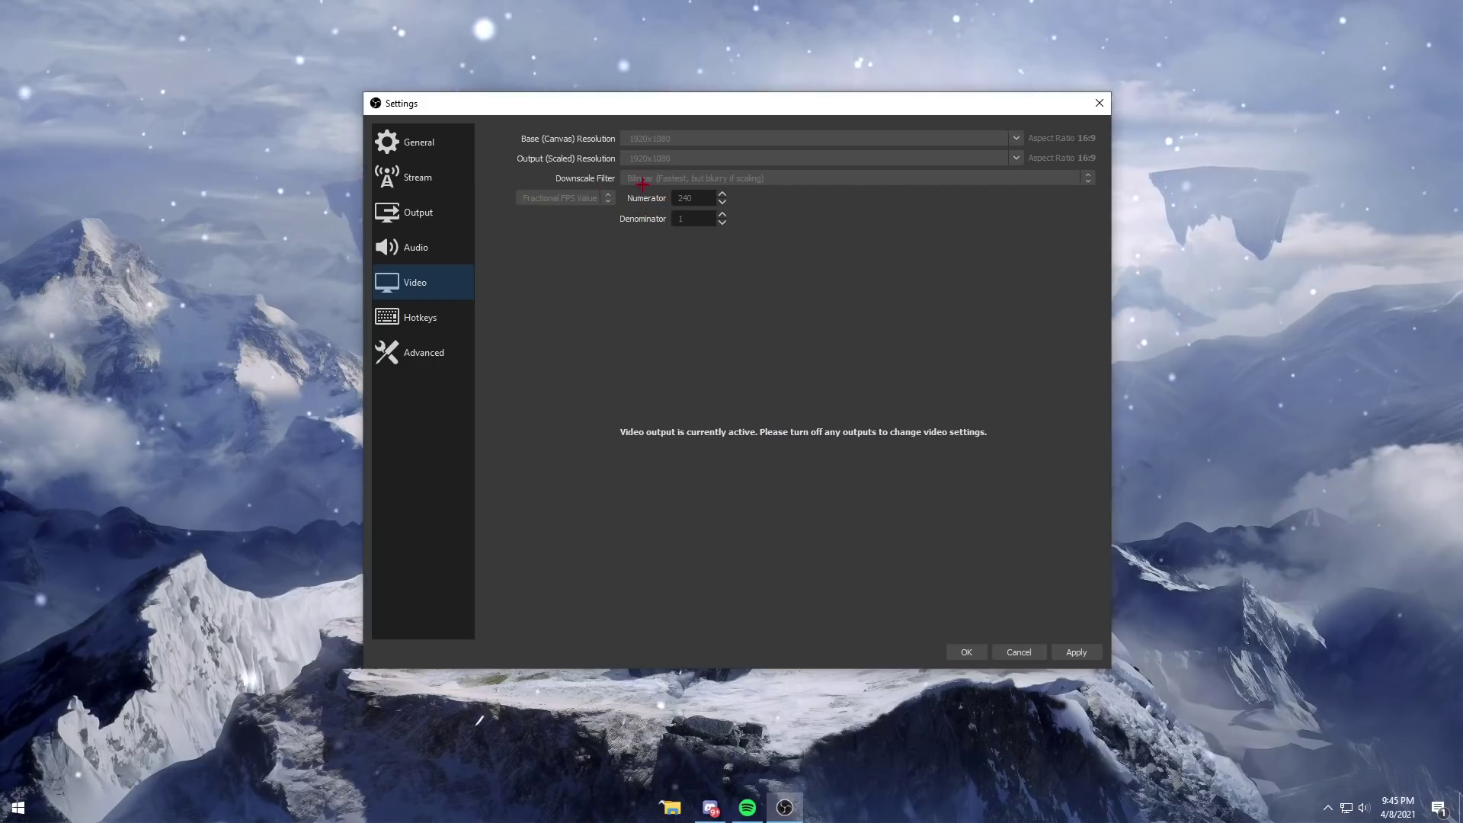
Examine the OBS hotkey list, including the Save Replay binding, and the advanced settings.
left_click(425, 317)
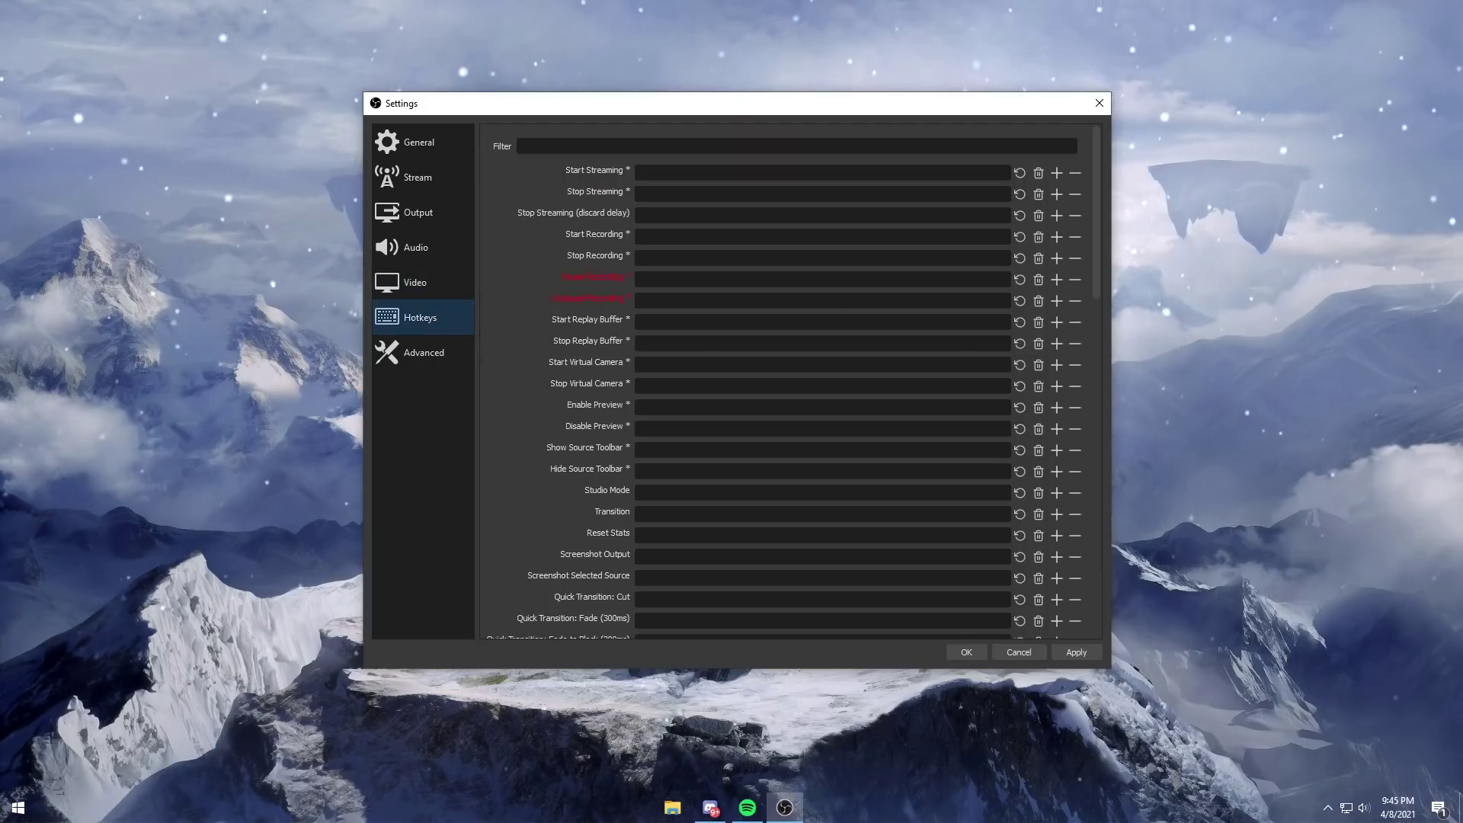
scroll(486, 313, "down", 3)
scroll(483, 320, "down", 5)
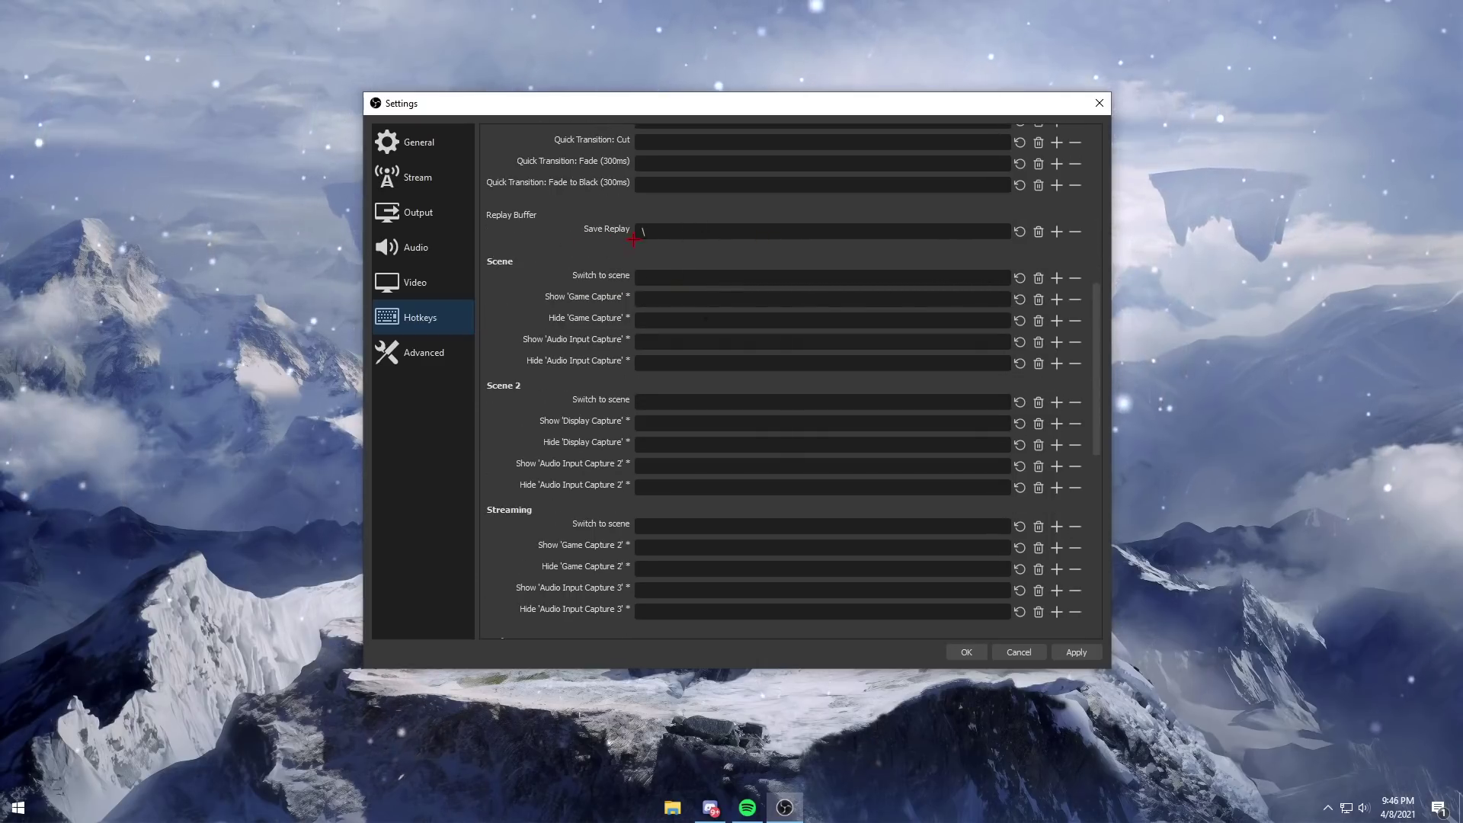
scroll(602, 244, "down", 7)
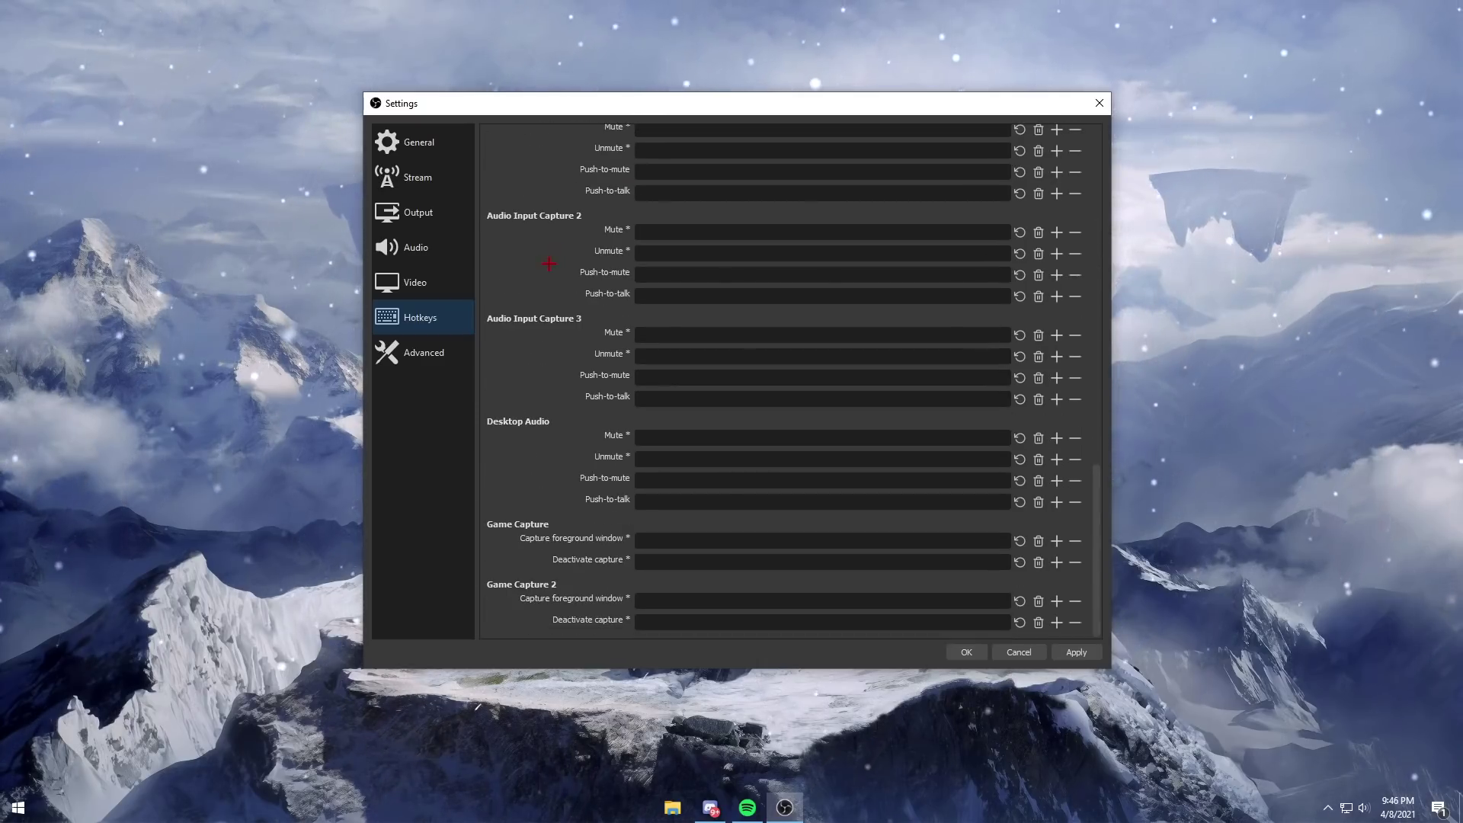
scroll(549, 267, "up", 13)
left_click(440, 353)
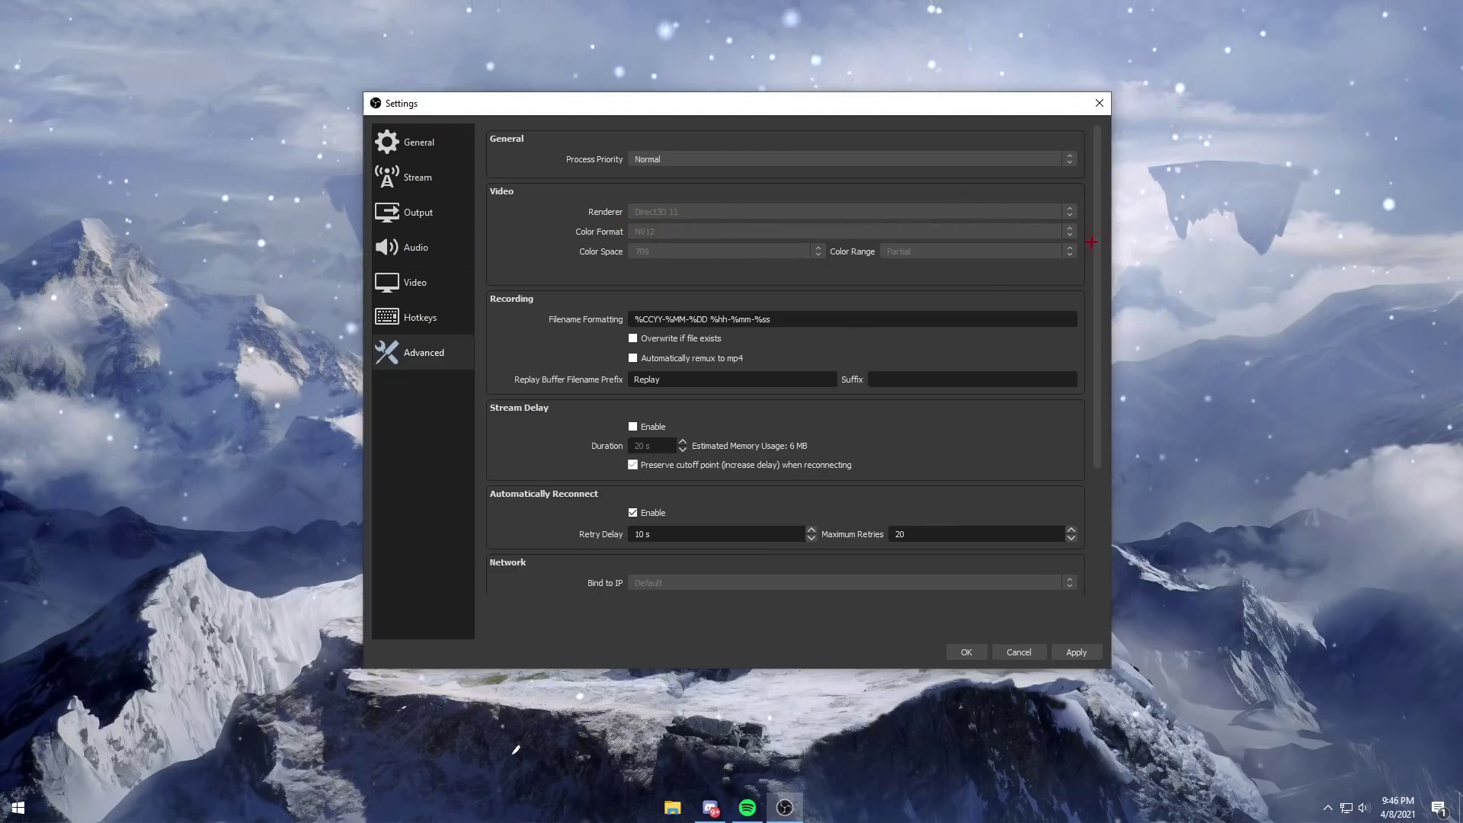
scroll(991, 275, "down", 3)
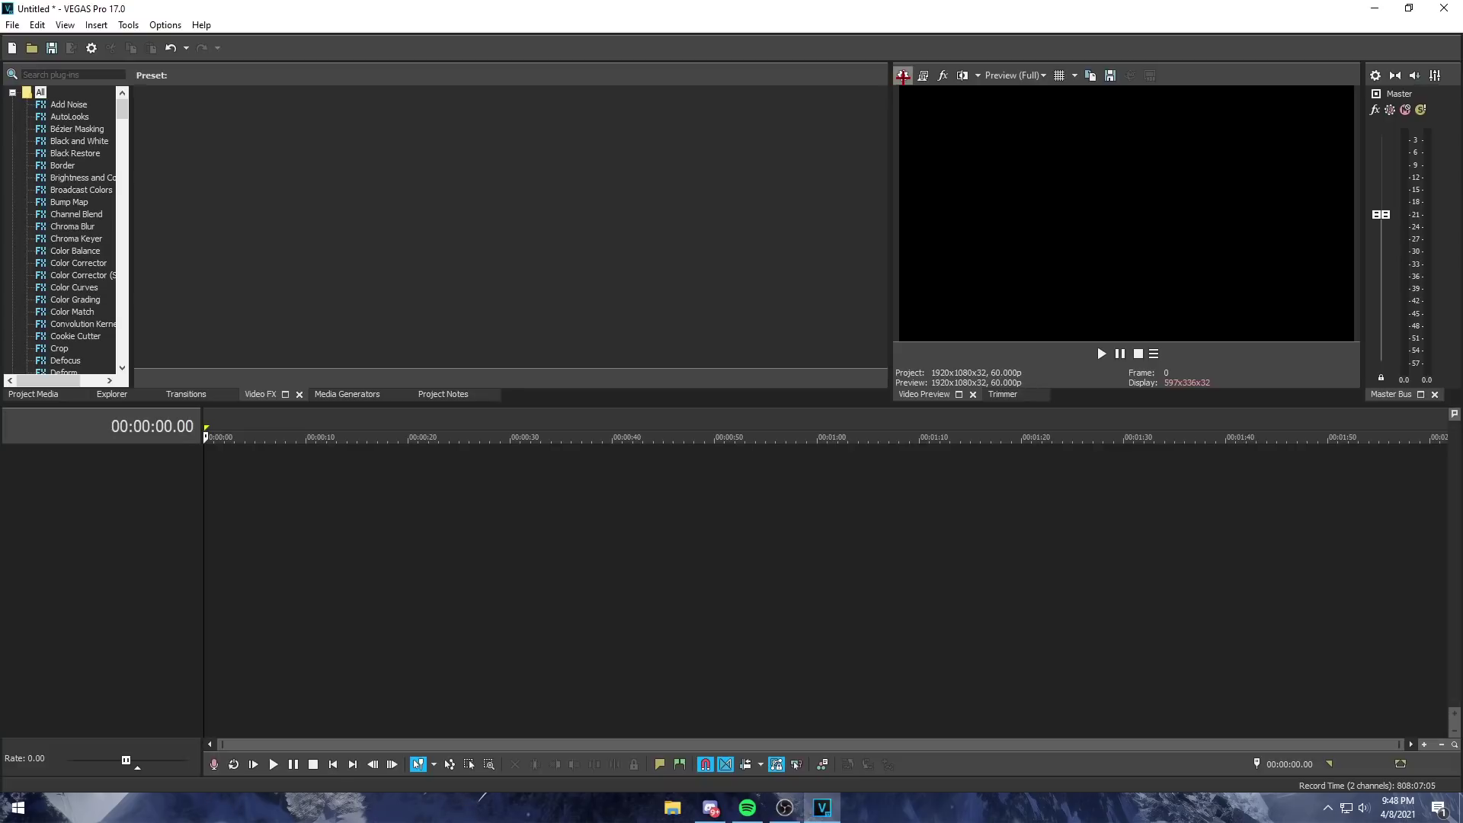
Switch to VEGAS Pro and examine the project properties for full-resolution rendering quality, motion blur type and resample mode.
left_click(903, 76)
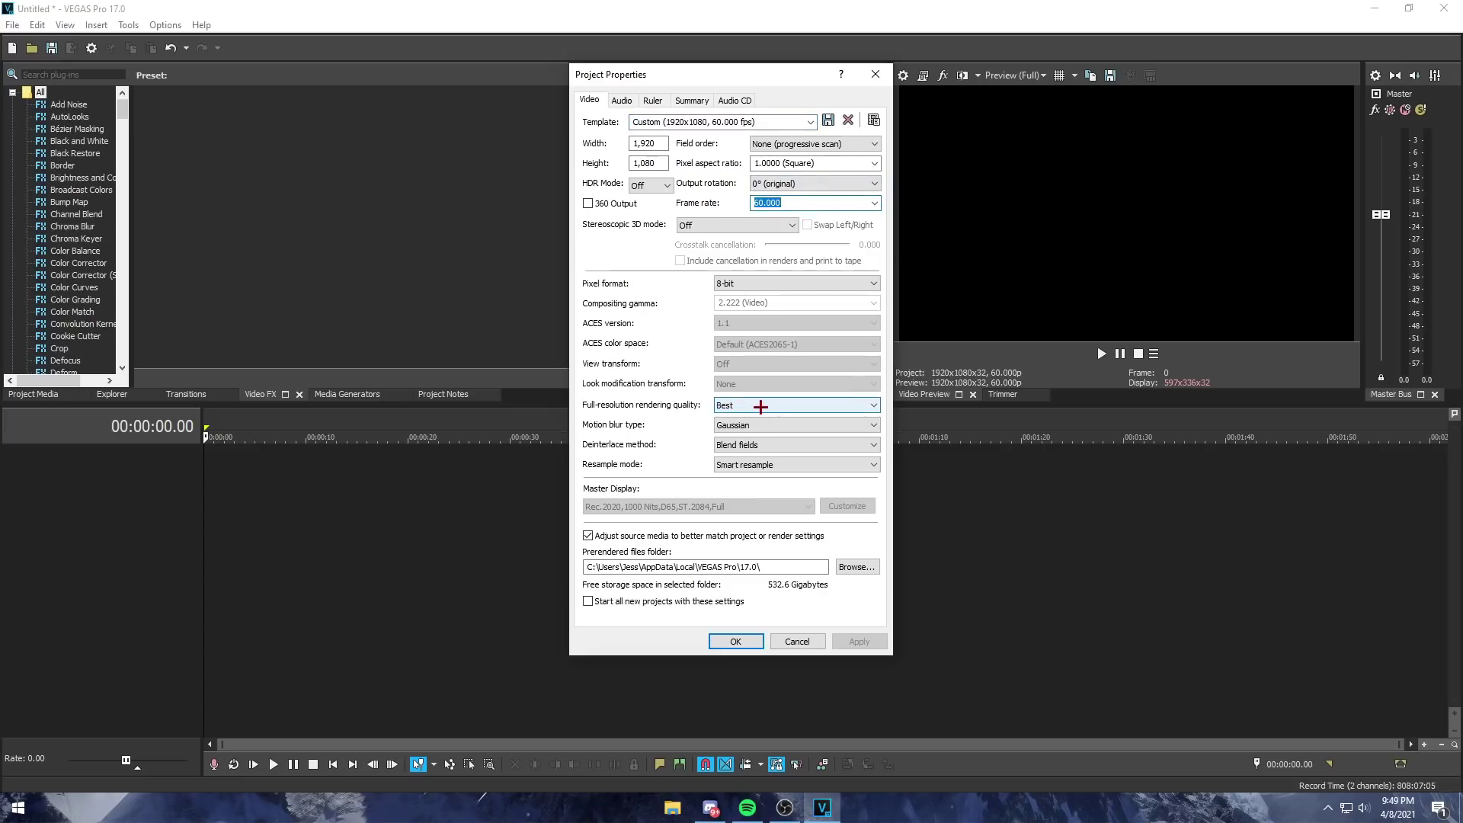
left_click(761, 406)
left_click(759, 406)
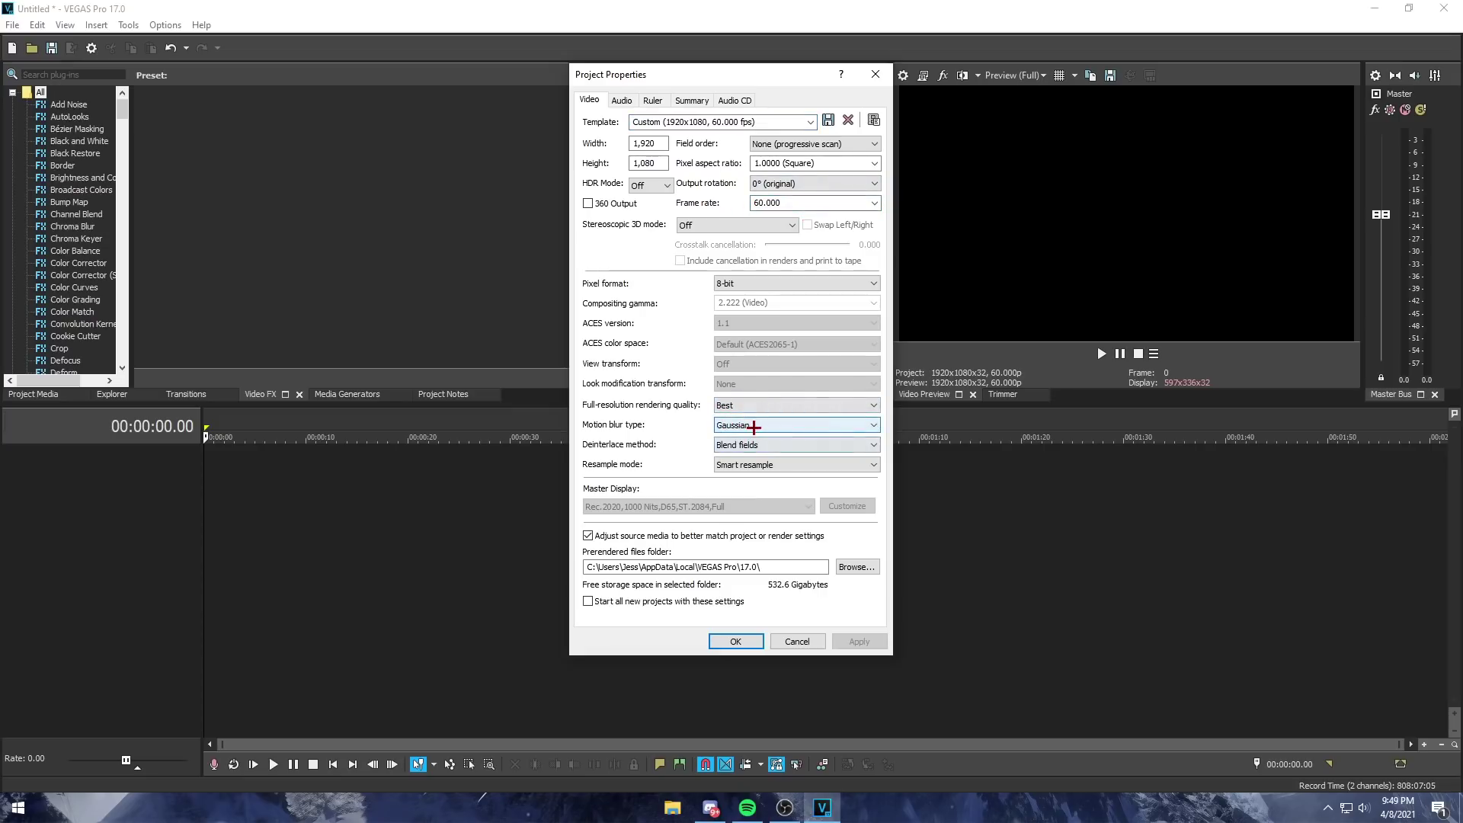
left_click(754, 427)
left_click(753, 427)
left_click(736, 466)
left_click(739, 467)
left_click(741, 461)
left_click(733, 464)
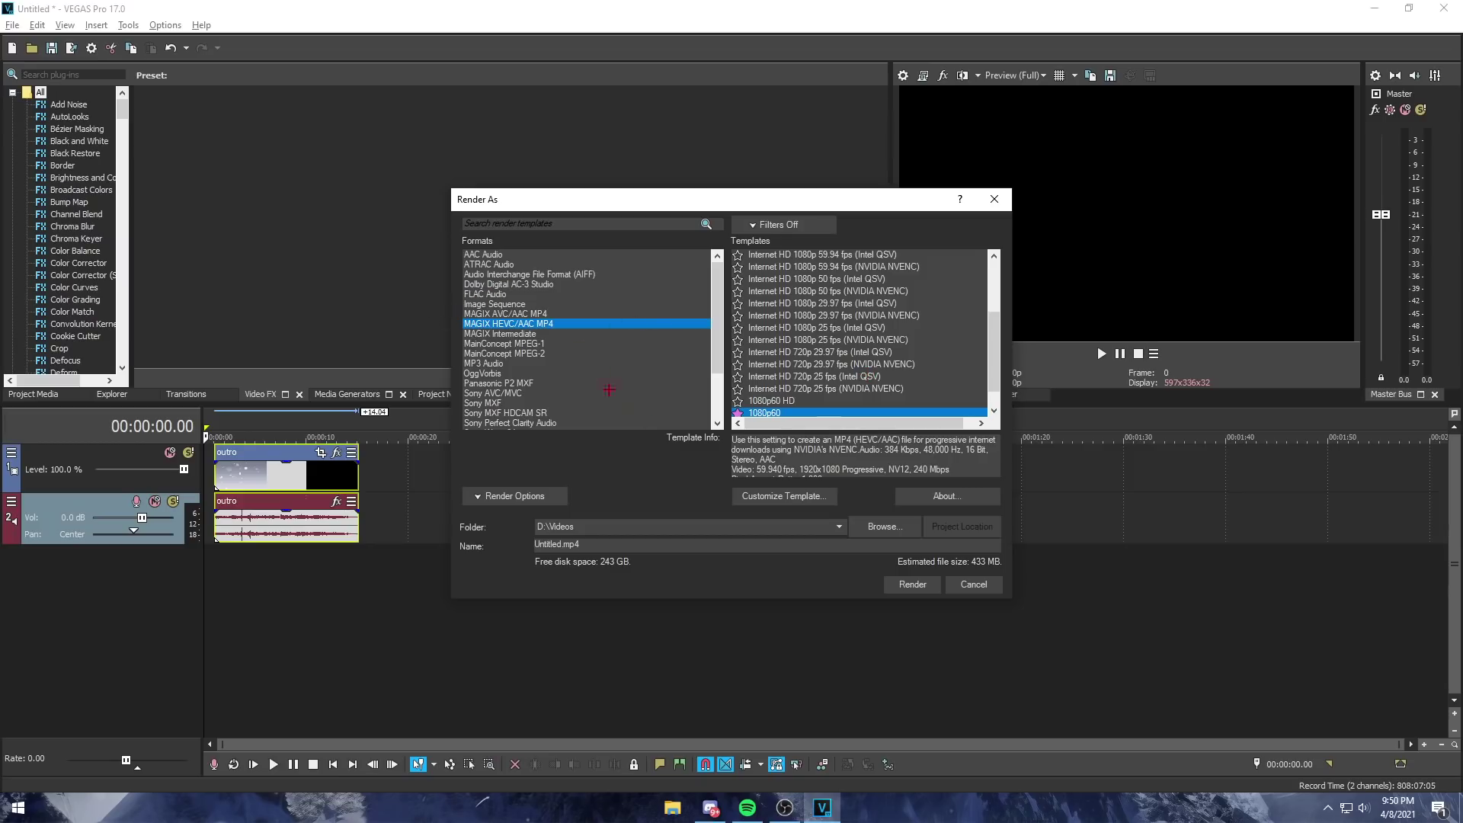
Open the custom settings of the MAGIX HEVC/AAC MP4 1080p60 render template and examine its video, audio and system options.
left_click(786, 499)
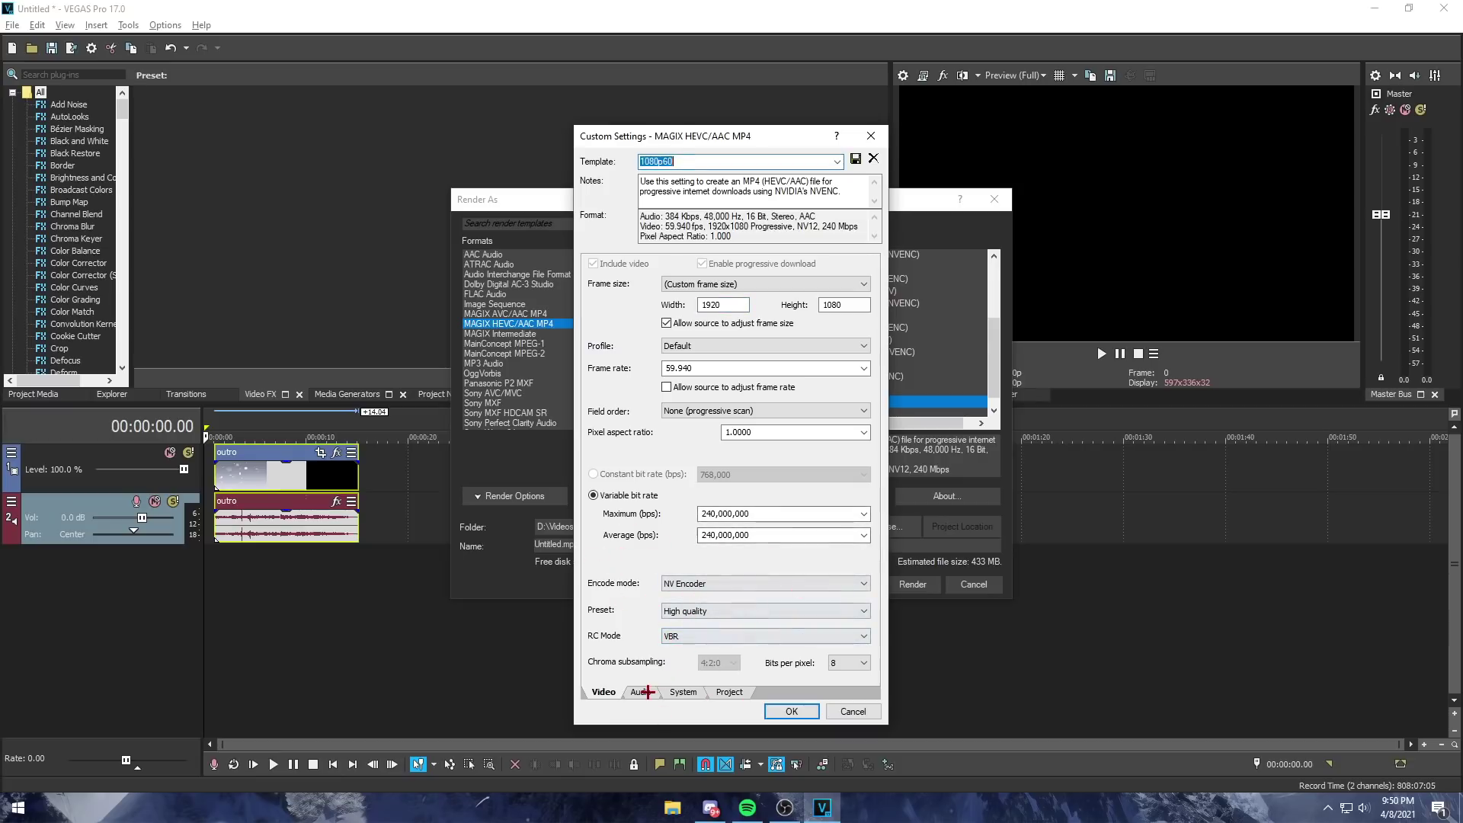
left_click(644, 692)
left_click(683, 692)
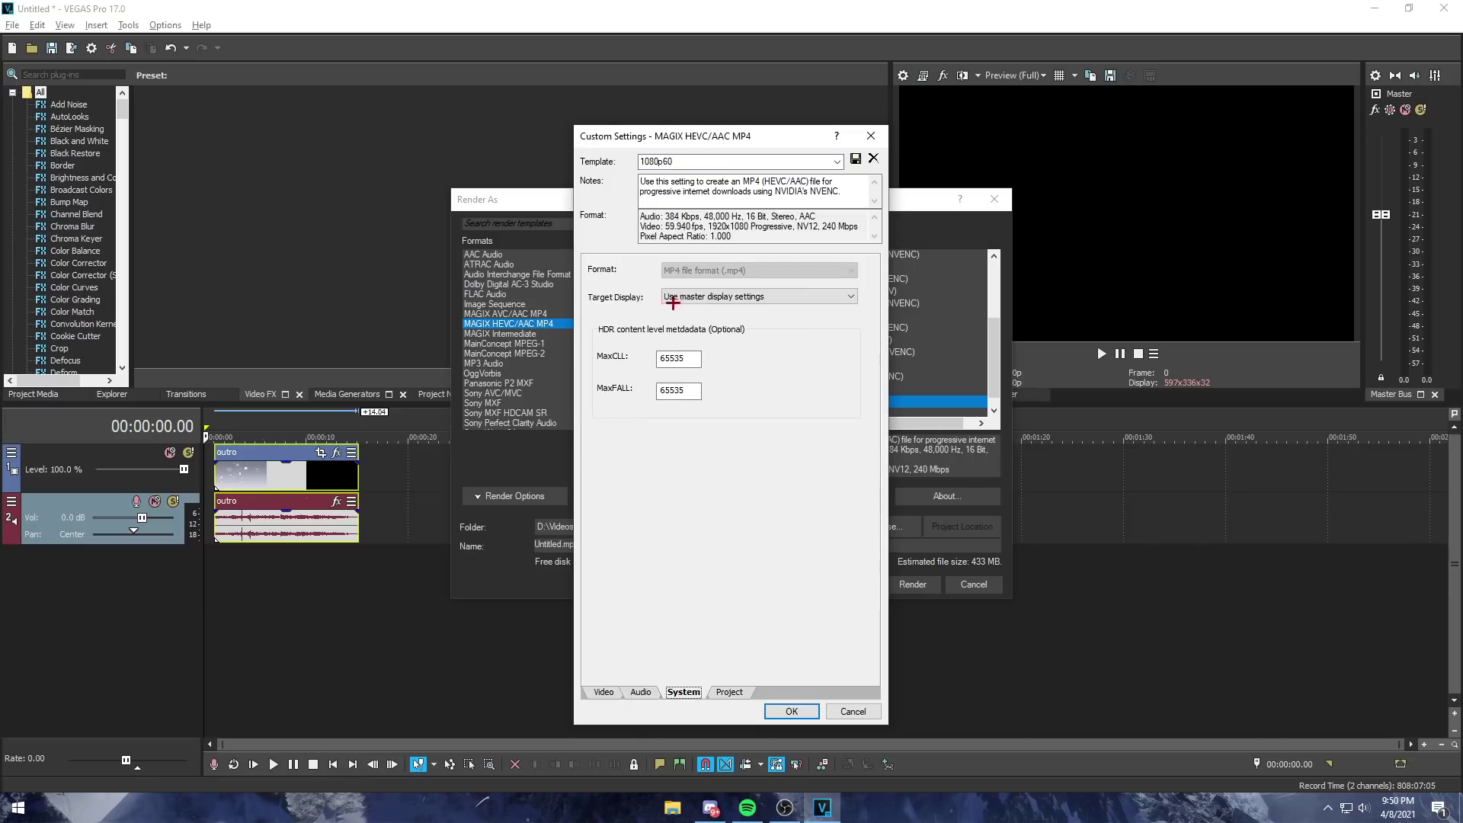
Examine the render template's project options for video rendering quality and stereoscopic 3D mode.
left_click(725, 692)
left_click(786, 266)
left_click(730, 311)
left_click(743, 297)
left_click(743, 297)
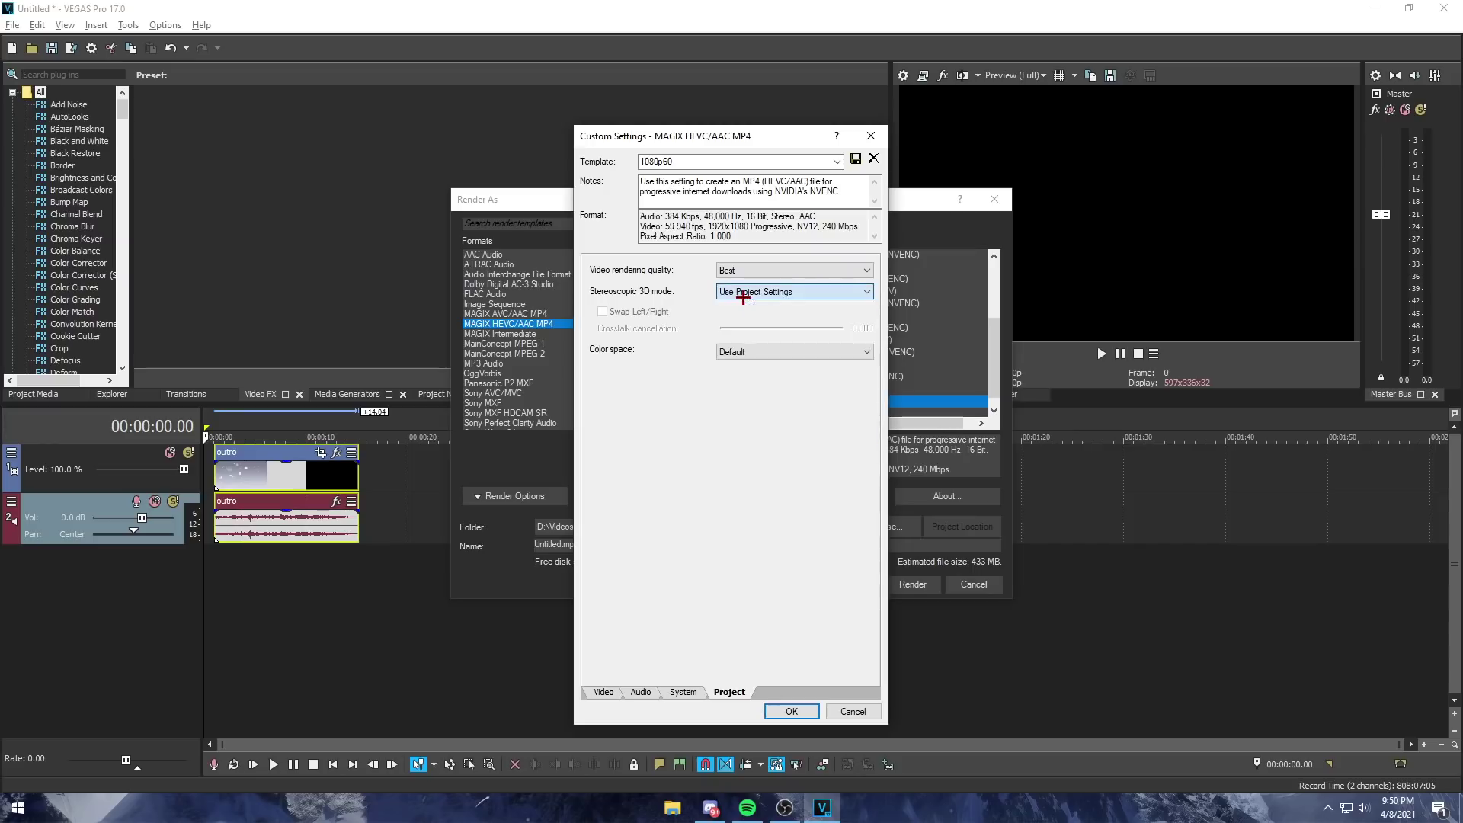